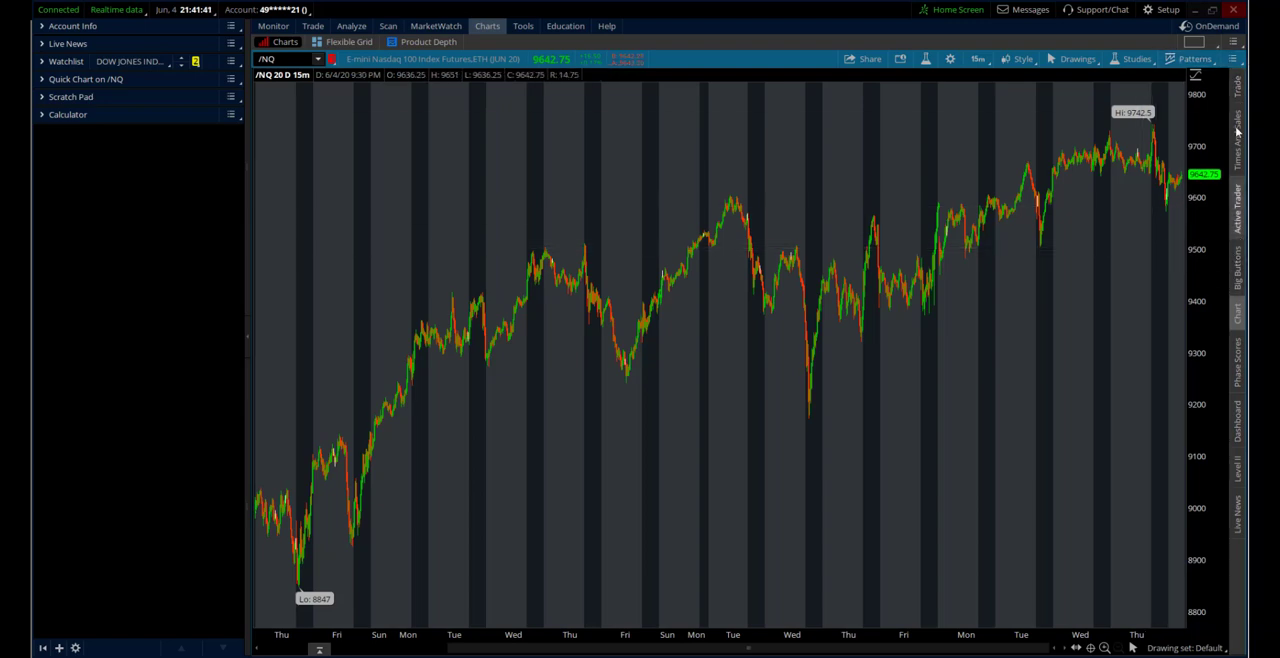
Turn off the sidebar in the chart grid cells and turn it back on
click(1190, 43)
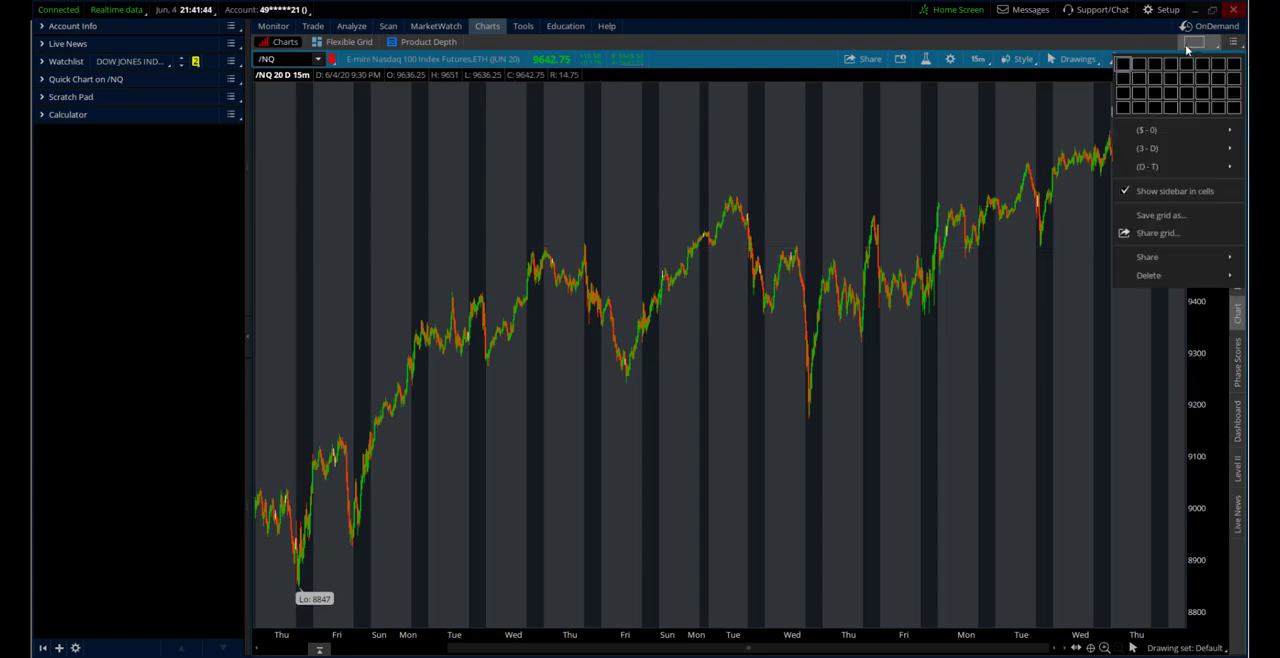
click(1125, 192)
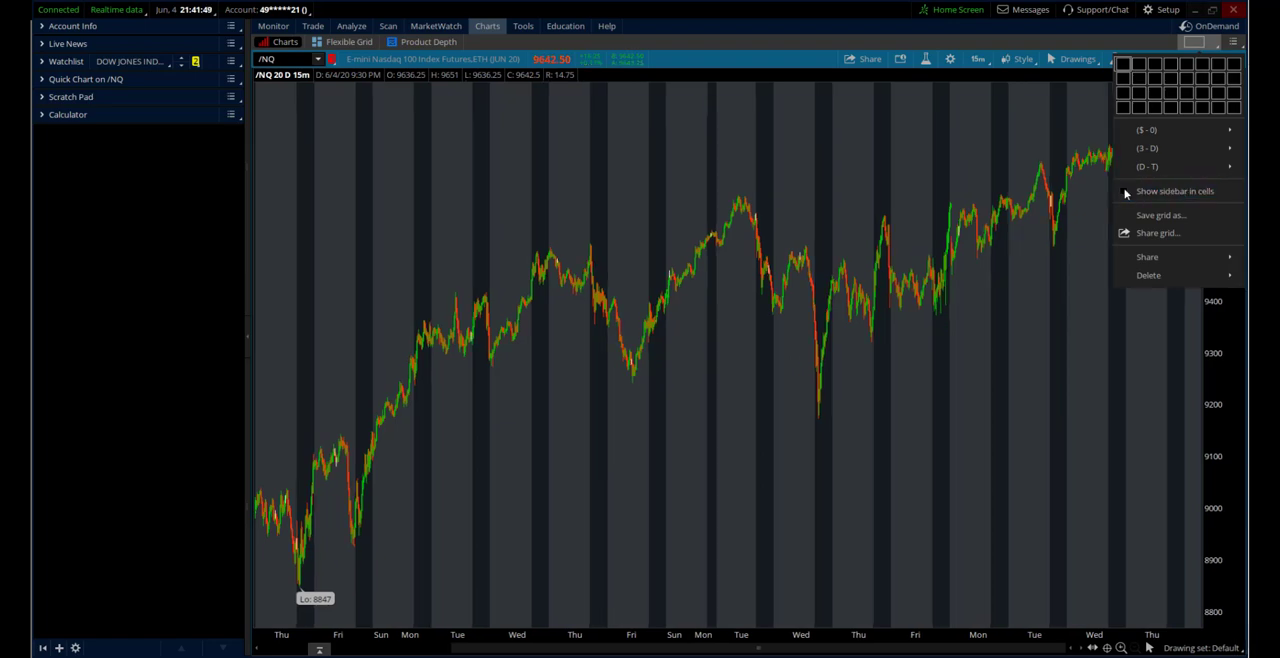
click(1125, 192)
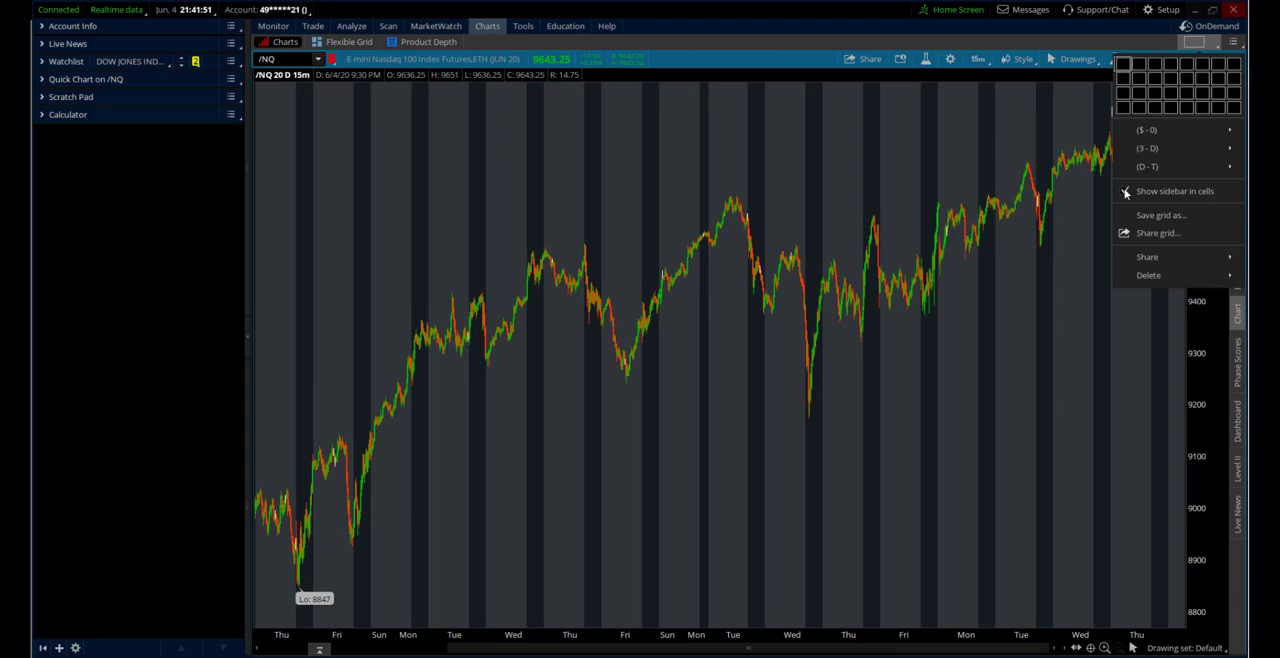
click(1176, 539)
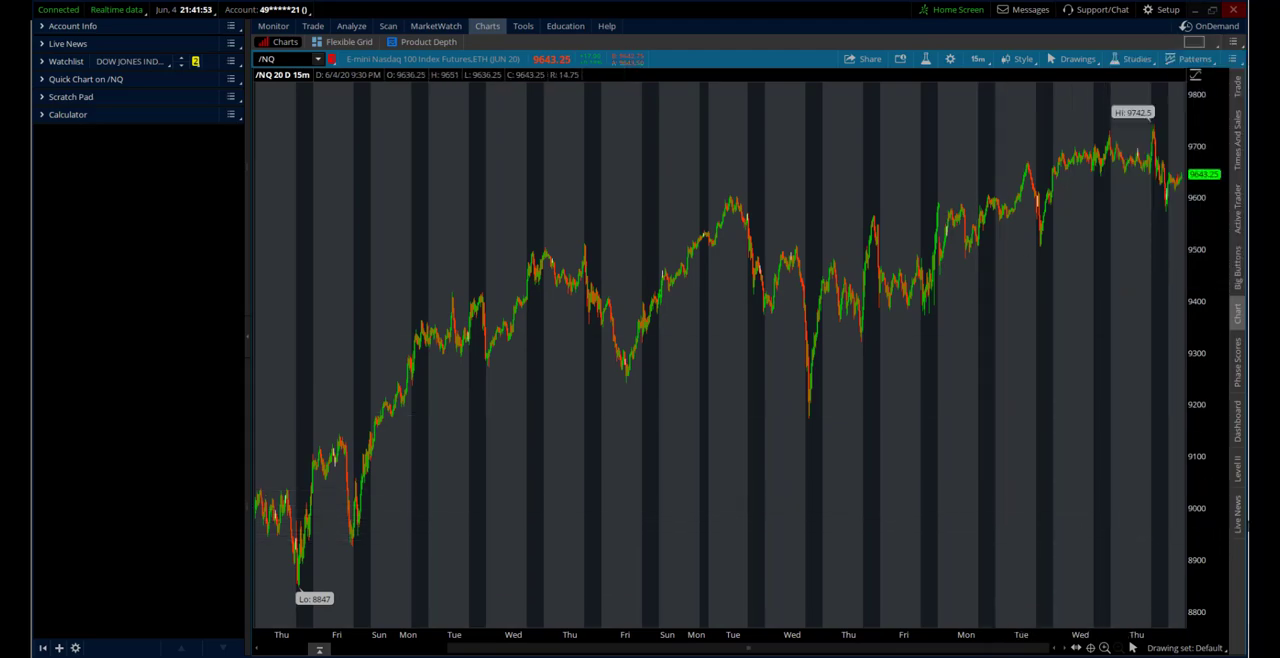
Show the Live News list below the chart and shrink it to a narrow strip of a few headlines
click(1237, 515)
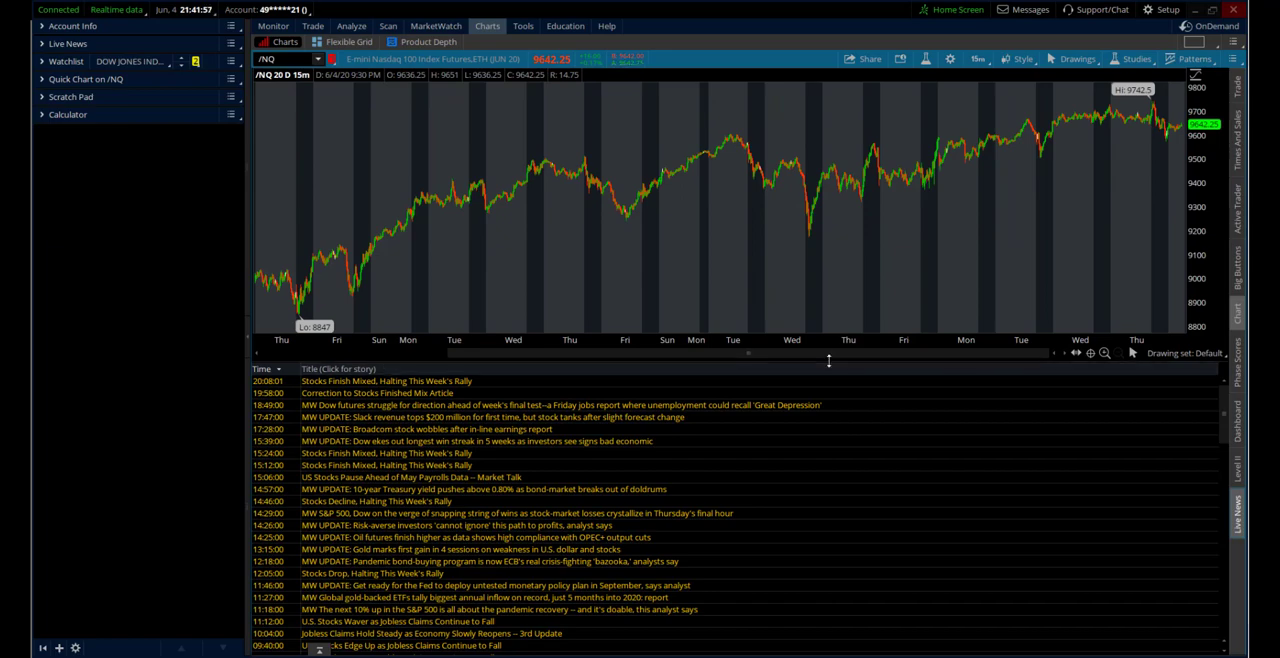
drag(828, 361, 824, 645)
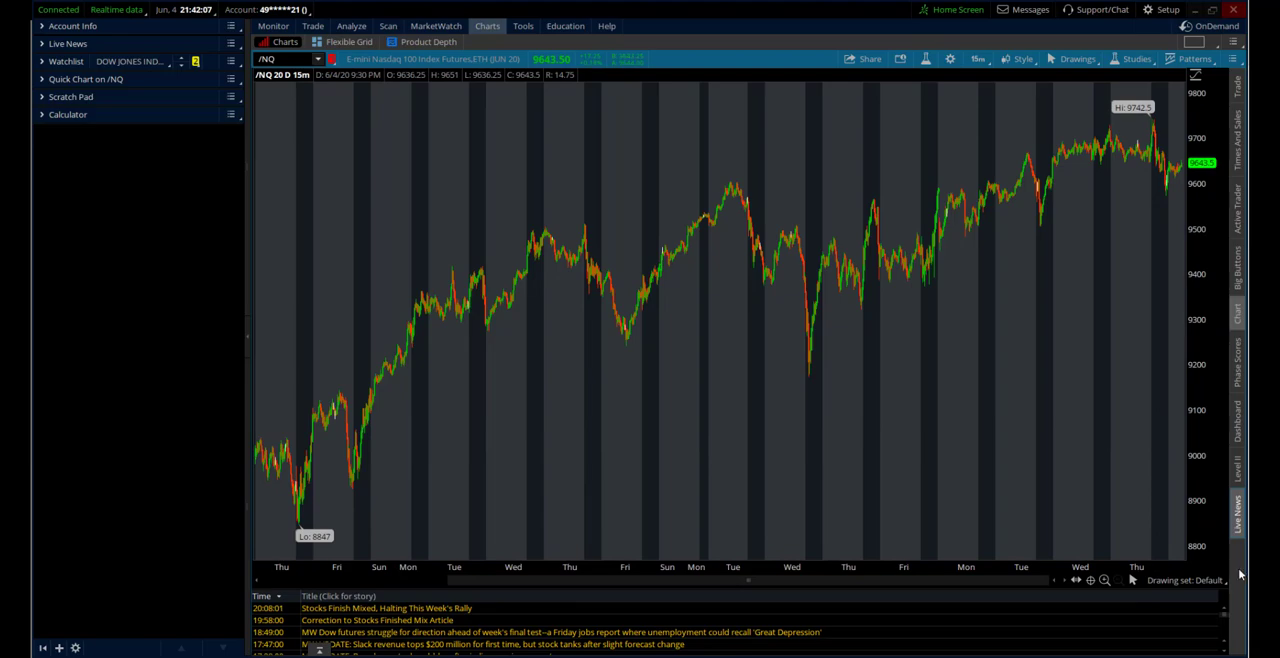
Show Active Trader beside the chart and widen its Price column until the full prices are readable
click(1241, 215)
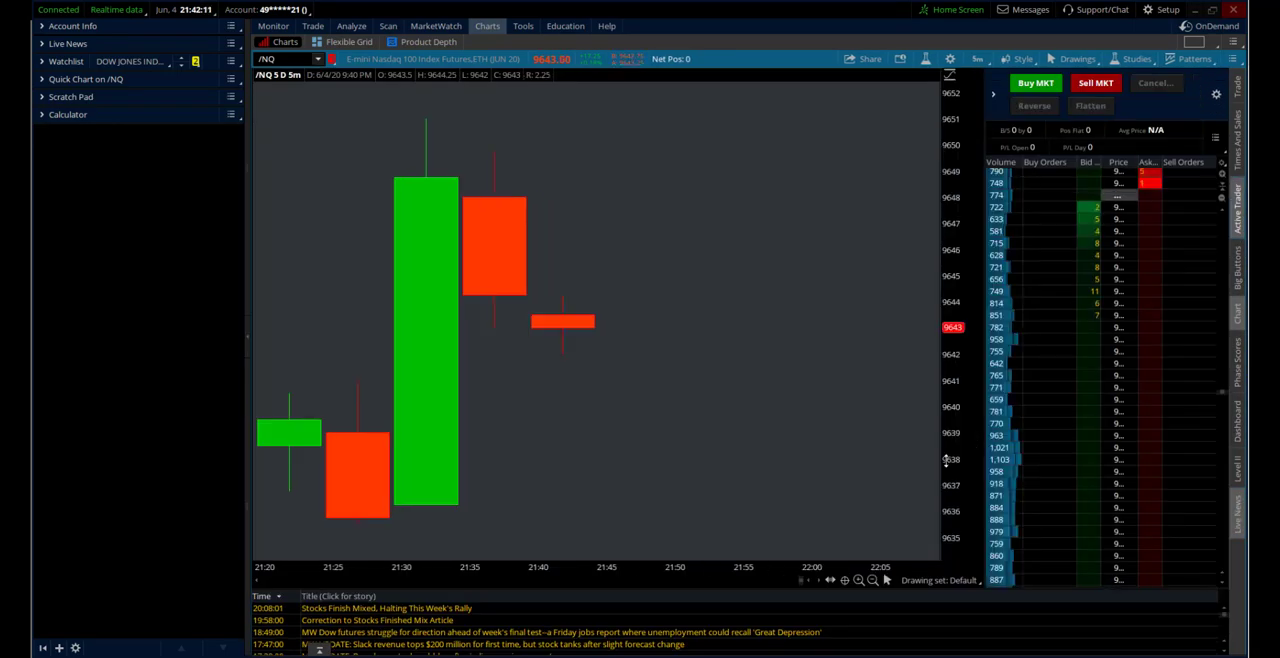
scroll(700, 346, down, 10)
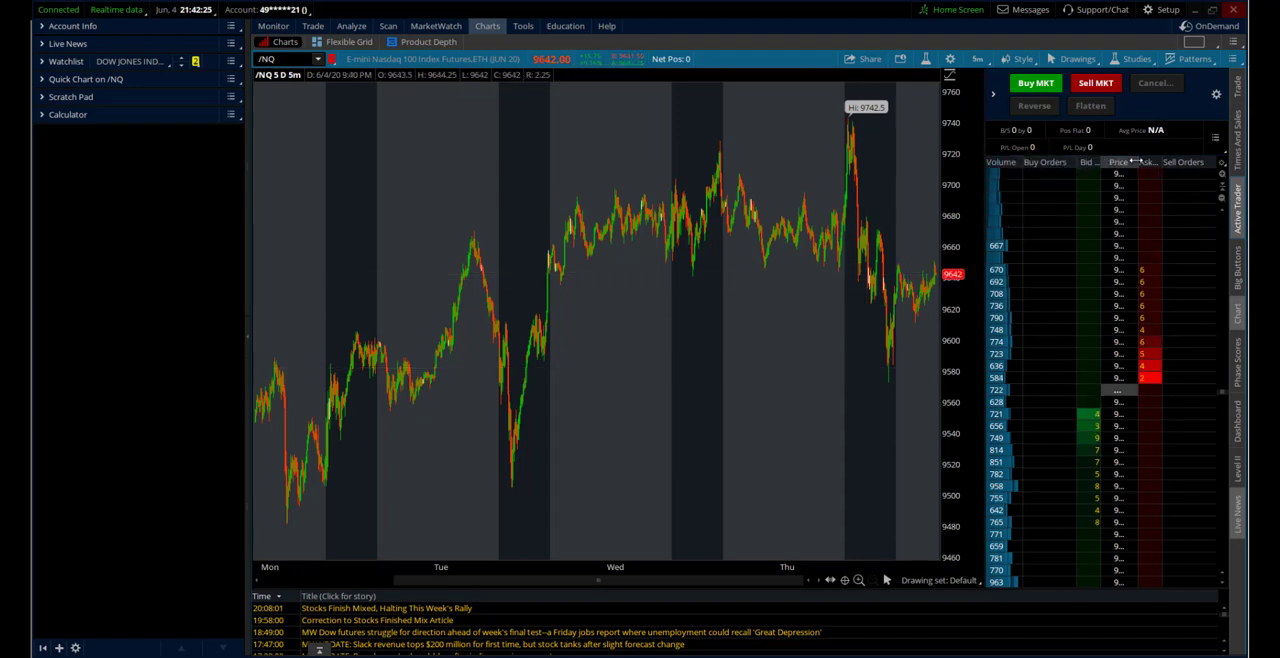
drag(1138, 165, 1168, 166)
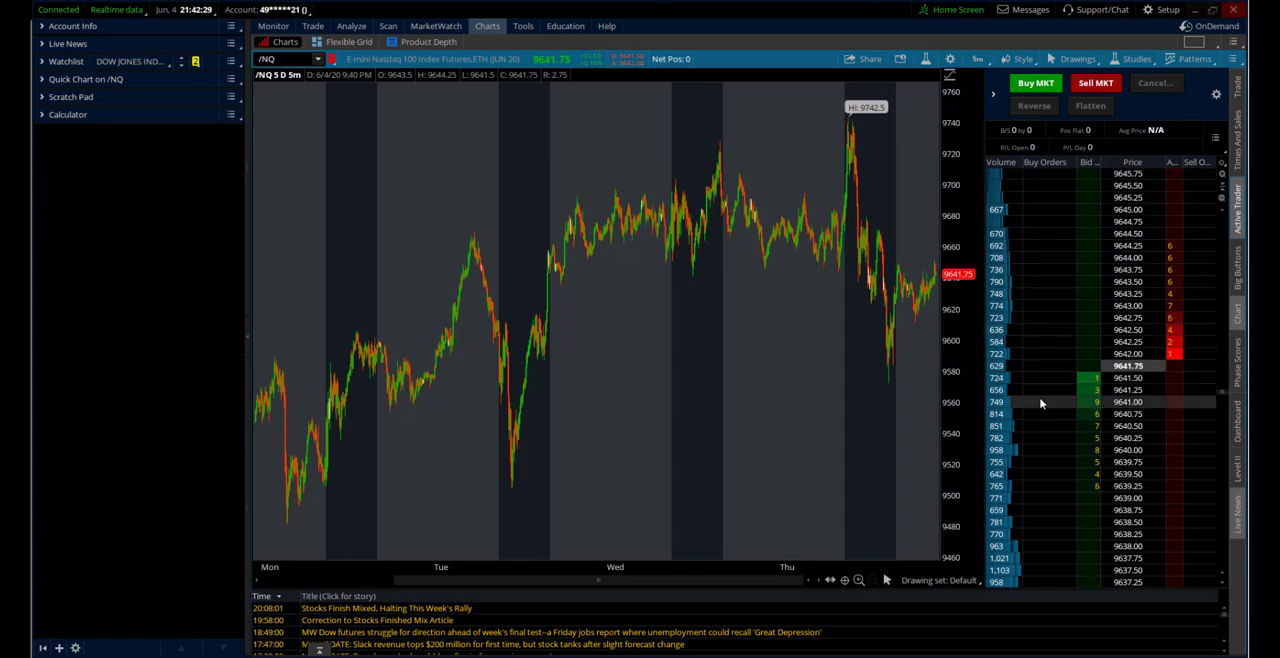
Examine the volume, bid, price and ask levels along the Active Trader ladder and the recent candles on the chart
scroll(1040, 403, down, 3)
scroll(1040, 403, down, 2)
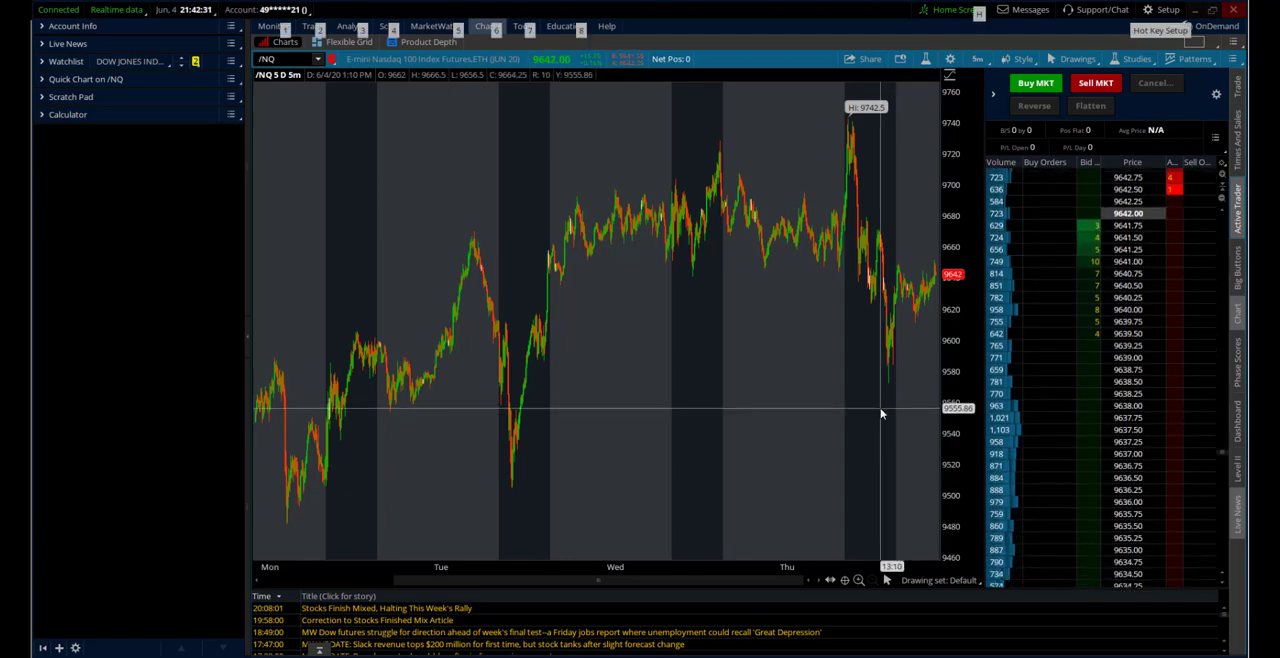
scroll(880, 411, up, 5)
scroll(1178, 436, up, 3)
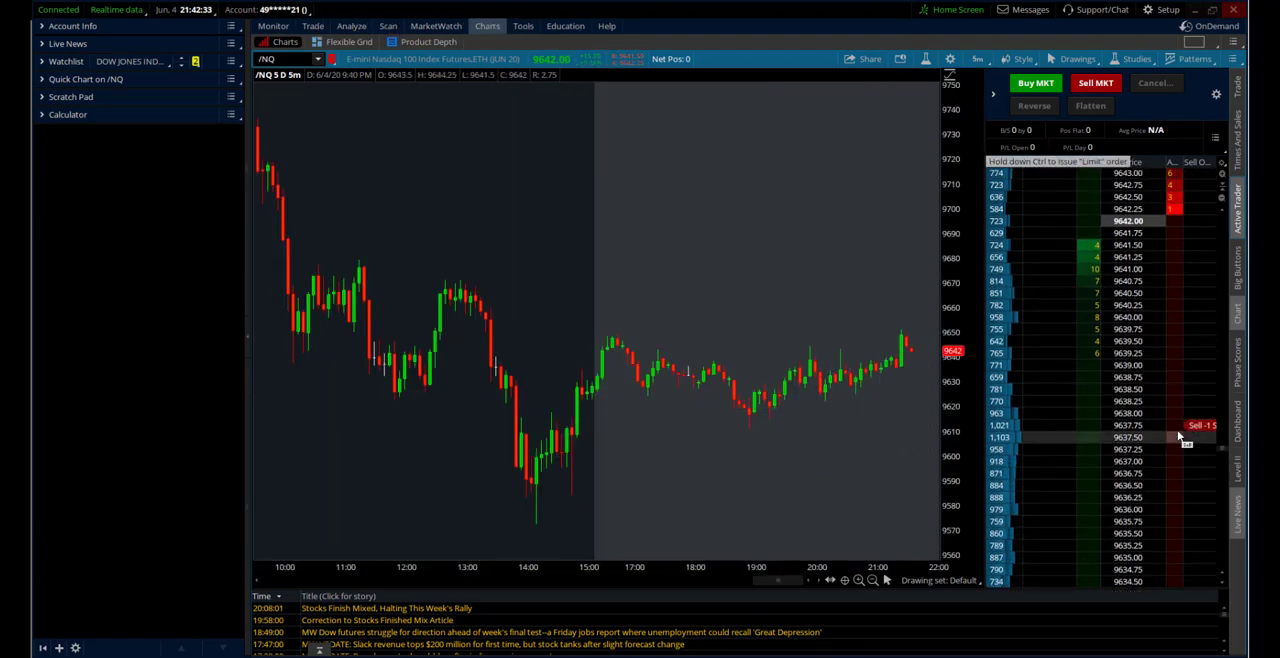
scroll(1178, 436, up, 2)
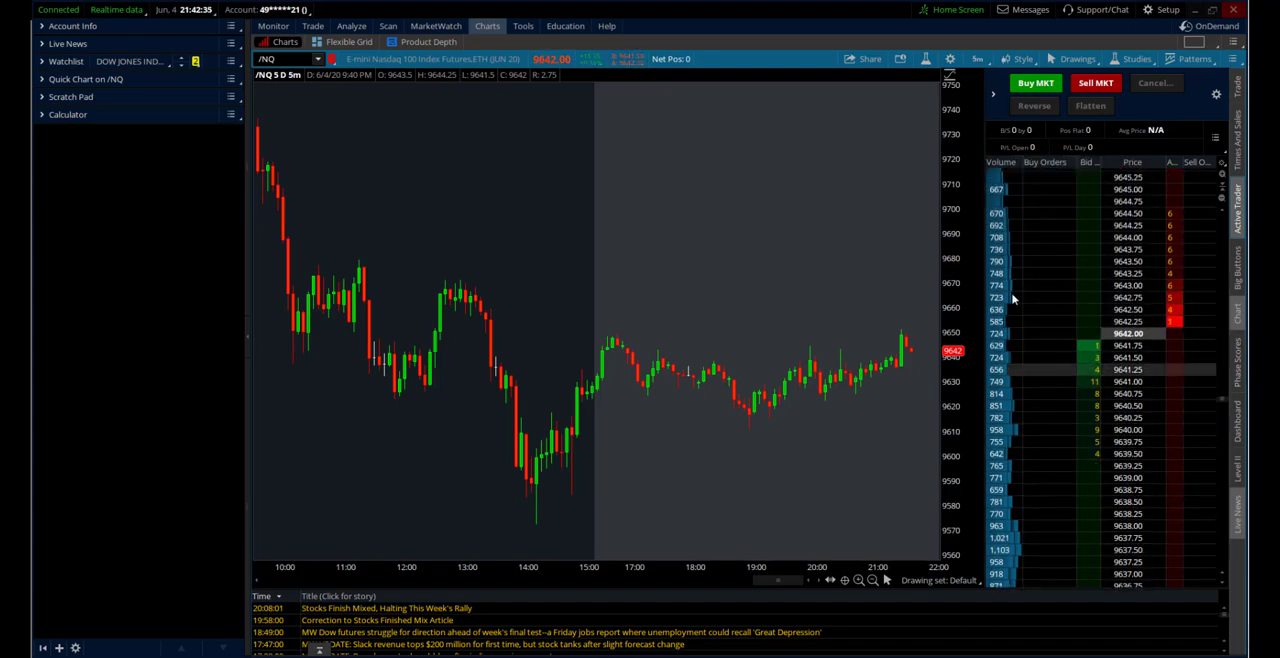
scroll(1012, 461, down, 6)
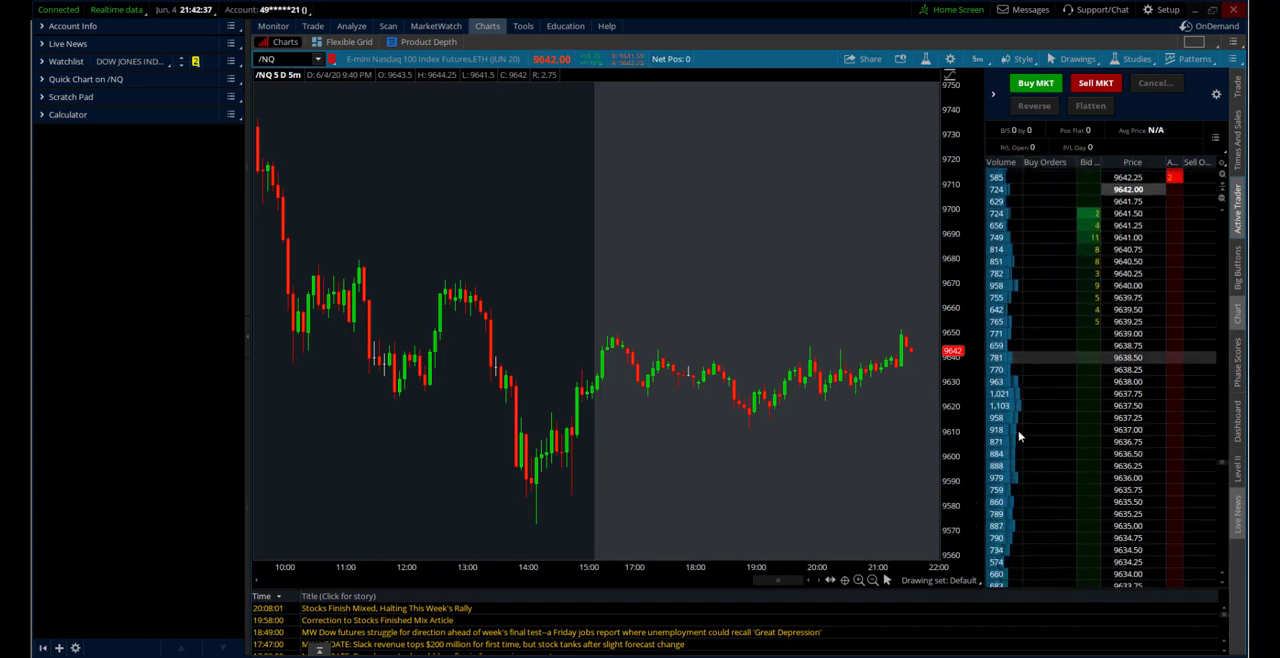
scroll(1008, 455, up, 6)
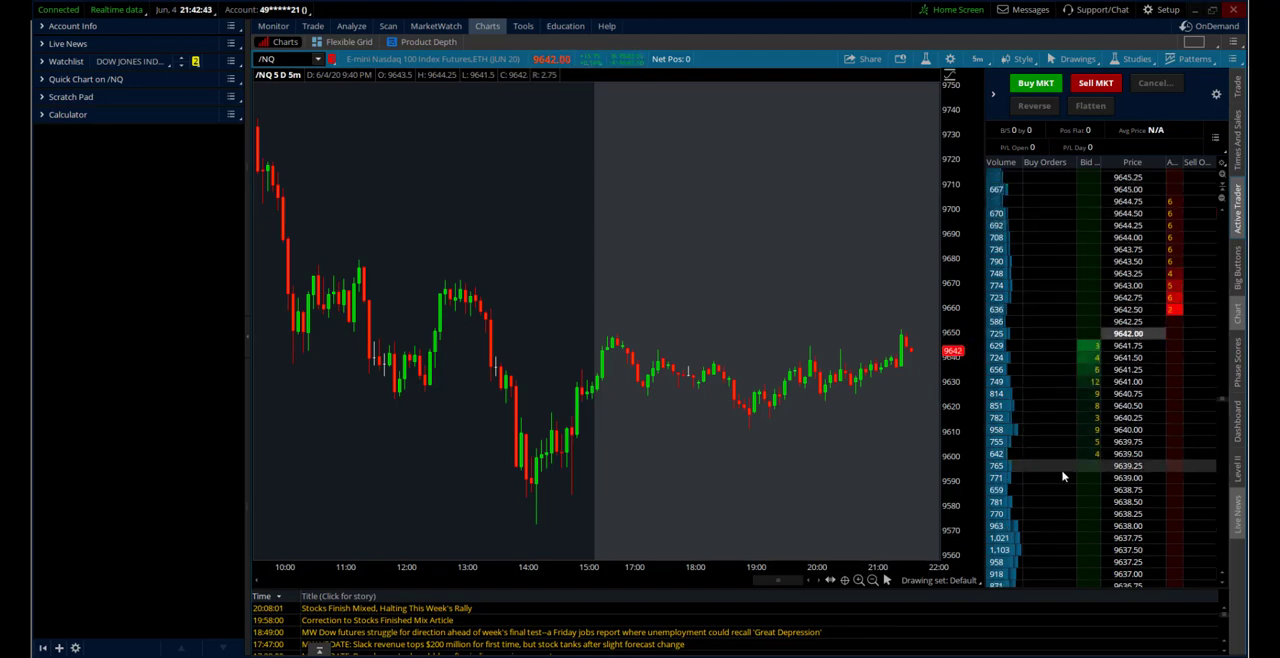
Hide the position summary panel in Active Trader
click(1215, 137)
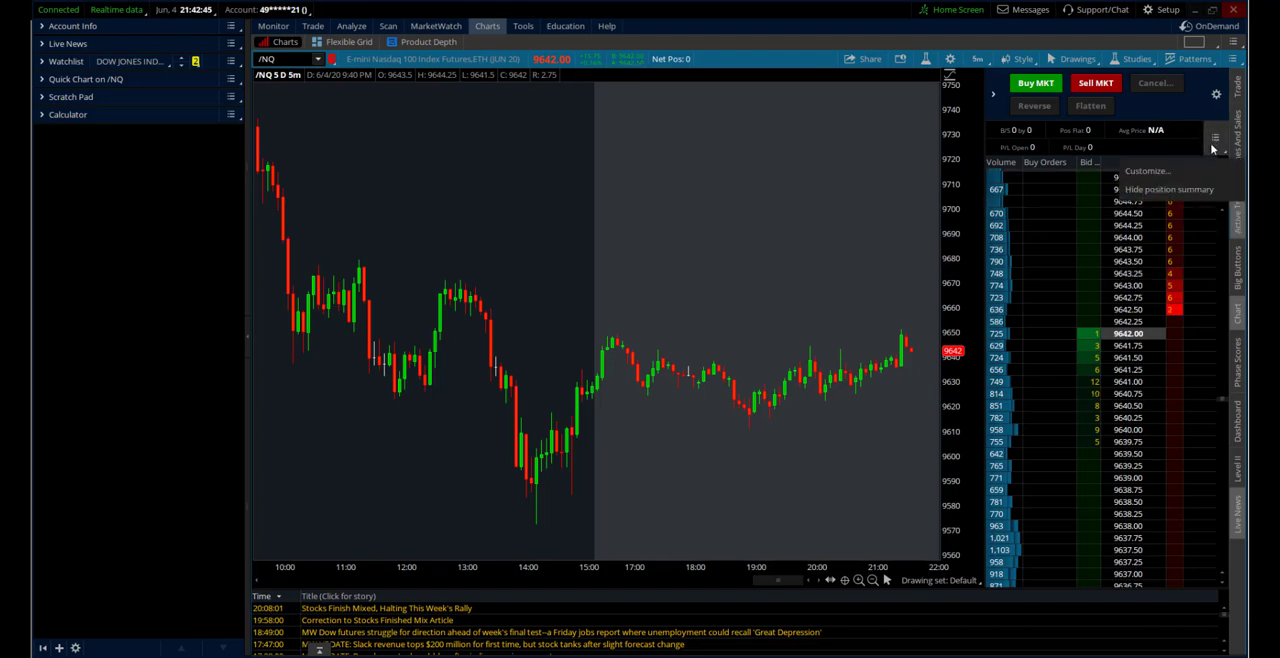
click(1183, 190)
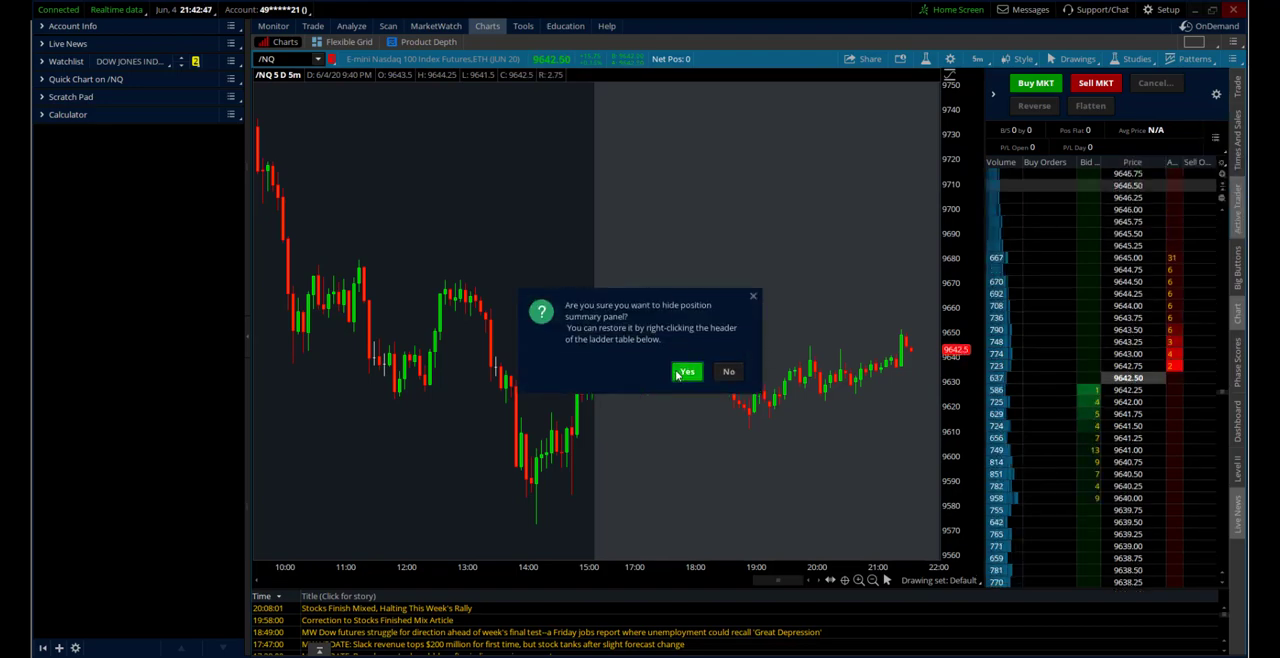
click(686, 372)
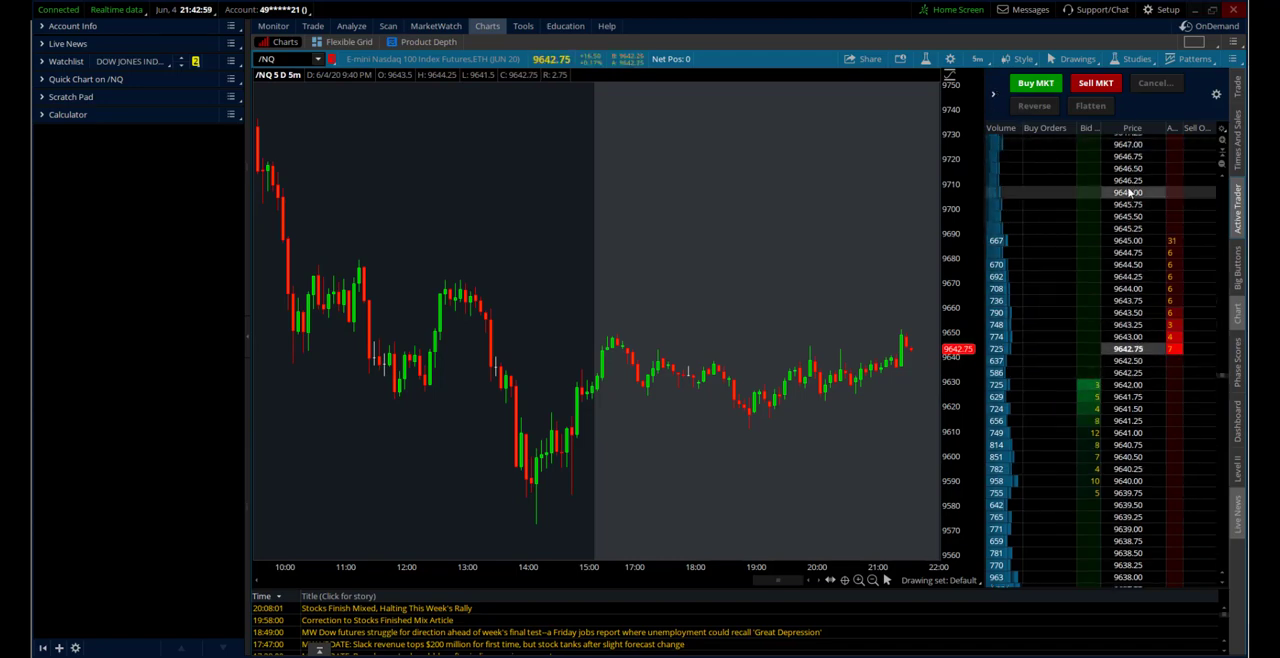
Remove the Buy Market, Sell Market, Cancel, Reverse and Flatten buttons from the first line of the Active Trader button set
click(1216, 93)
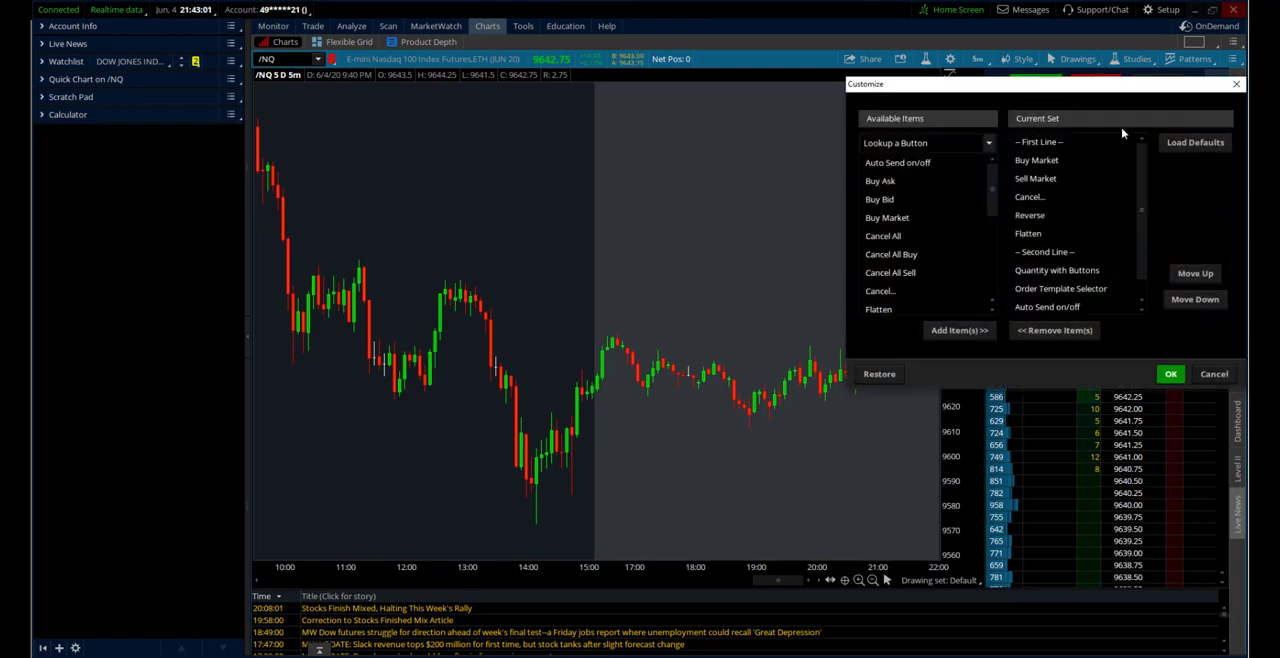
double_click(1038, 161)
double_click(1038, 161)
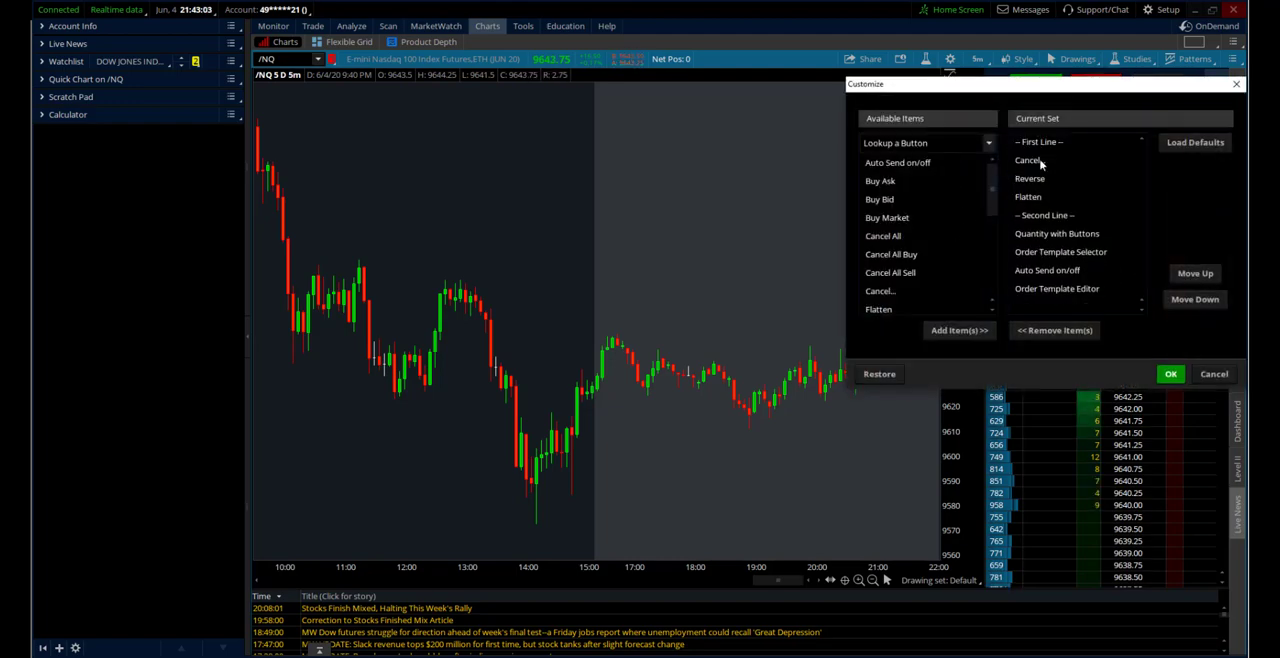
double_click(1038, 161)
double_click(1038, 161)
double_click(1038, 161)
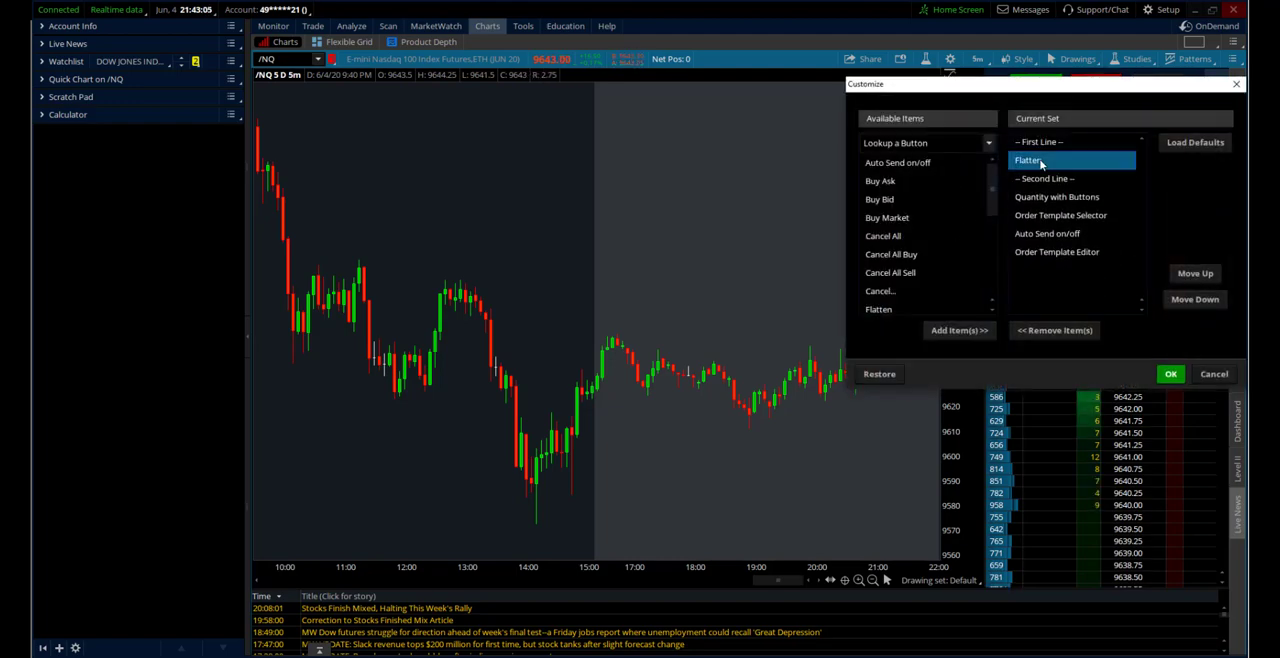
click(1170, 375)
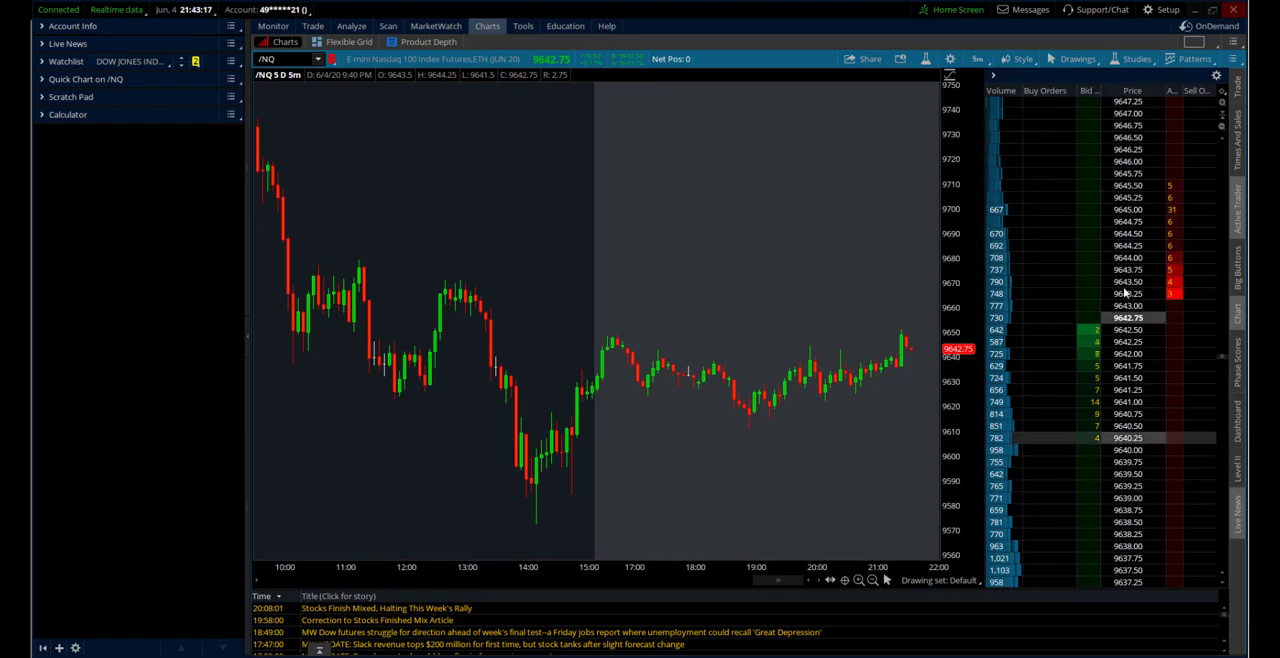
Hide Active Trader so the /NQ chart takes up the full width
click(1230, 238)
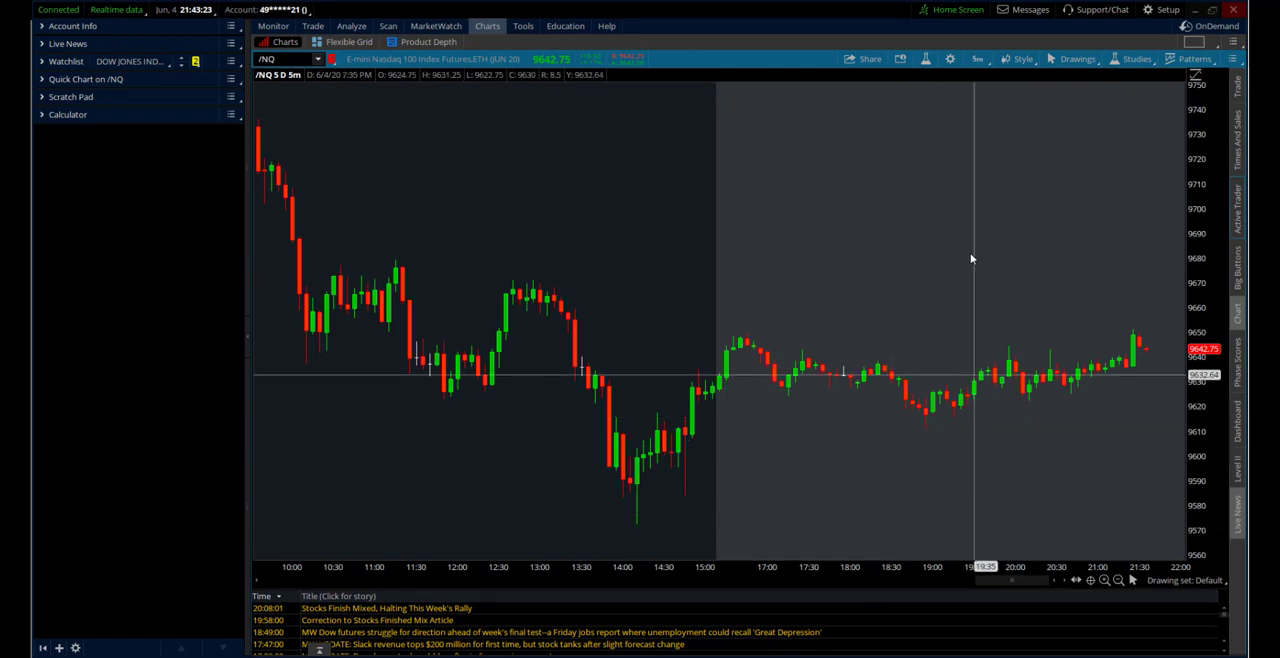
scroll(945, 245, down, 5)
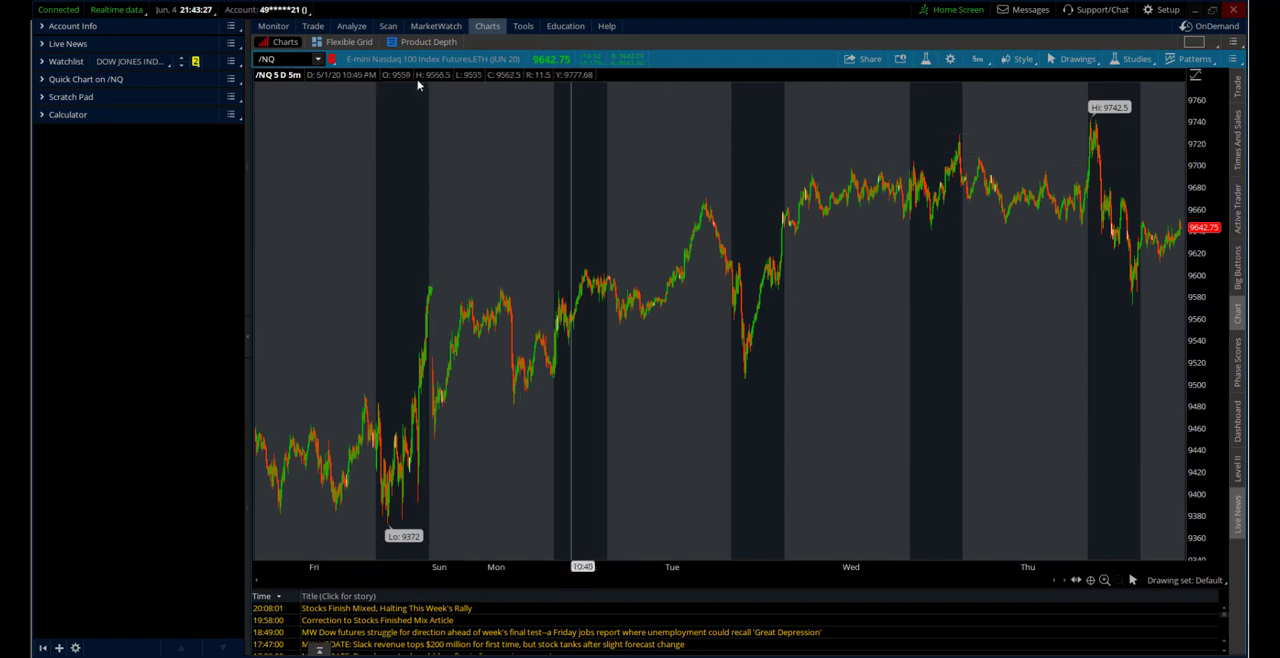
View the written summary of the chart's moving average and standard deviation studies, and dismiss it
click(901, 58)
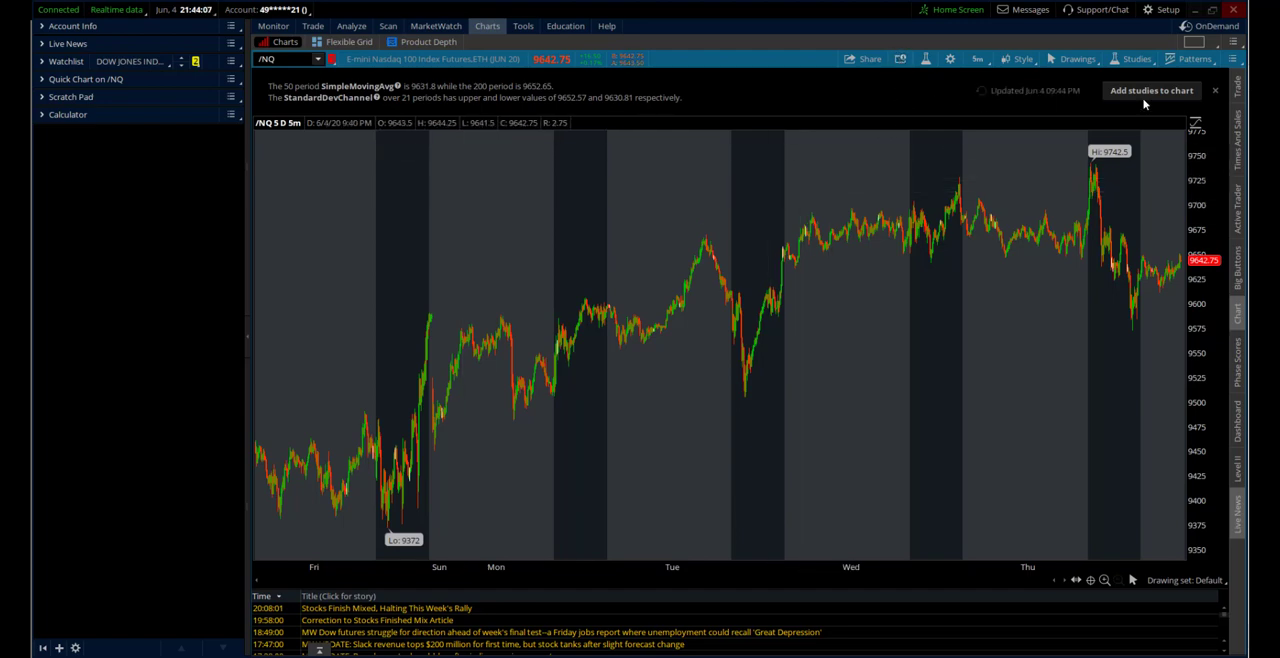
click(1216, 91)
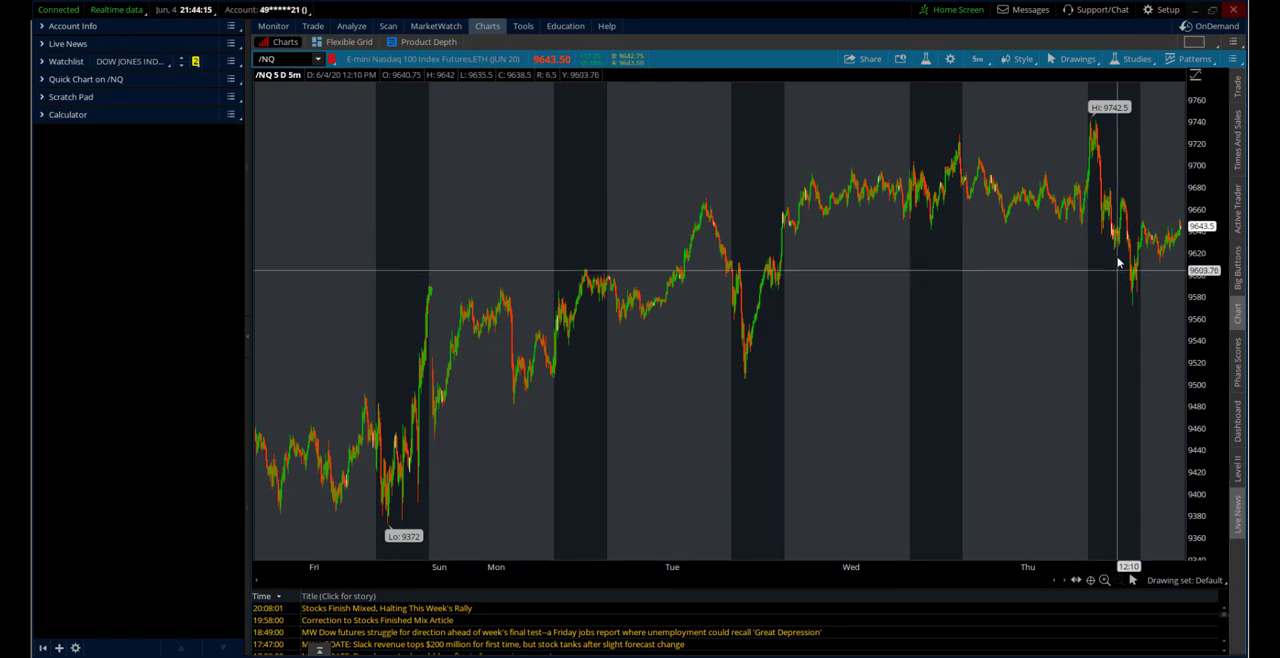
In the general chart settings, set My Tools to On each chart
click(950, 59)
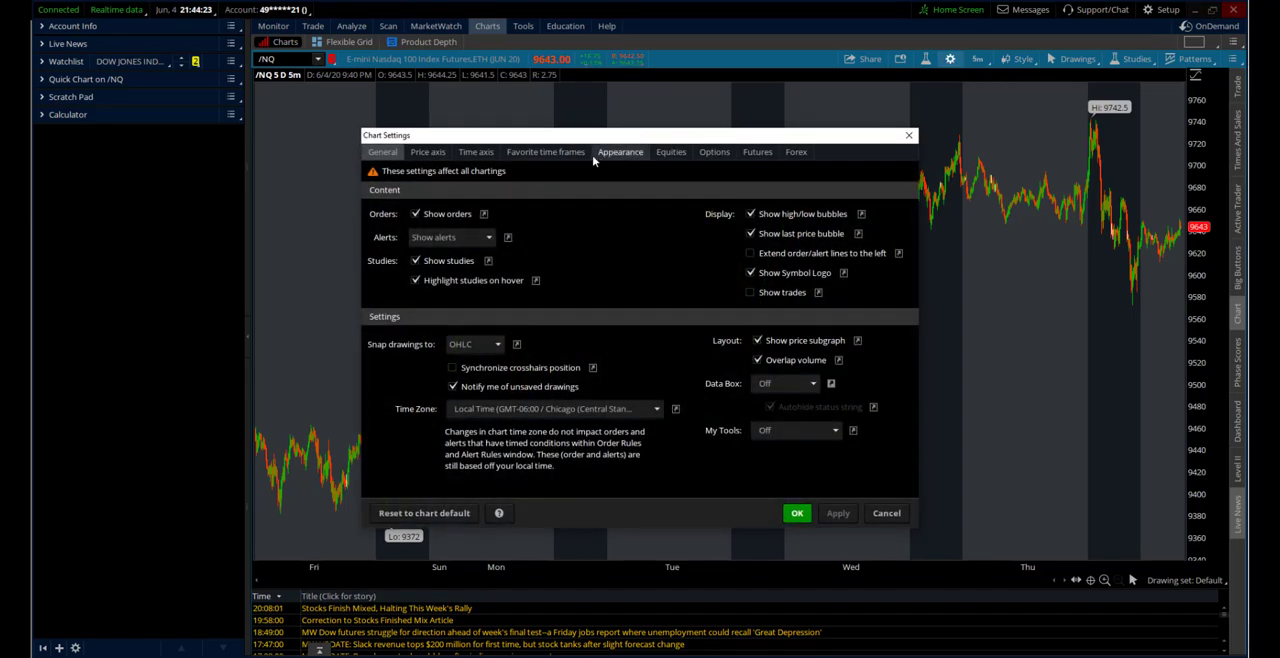
click(810, 432)
click(795, 475)
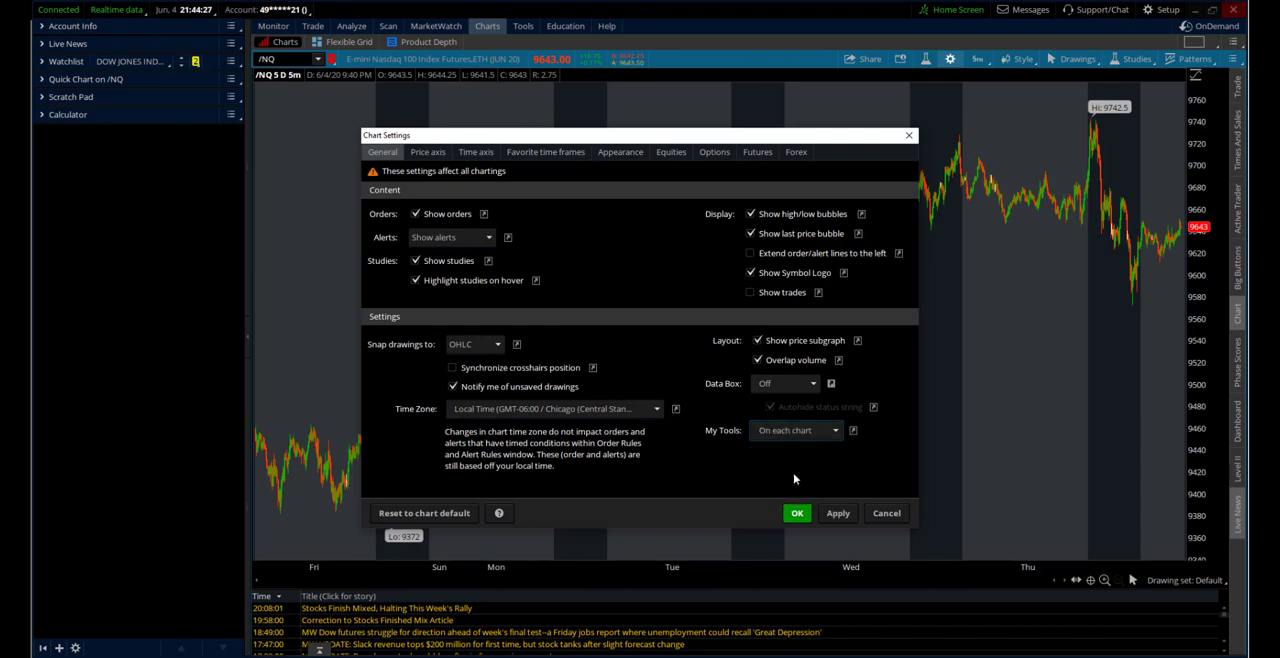
Set the chart time zone to GMT-05:00 / New York (Eastern Standard Time) and apply the settings
click(652, 412)
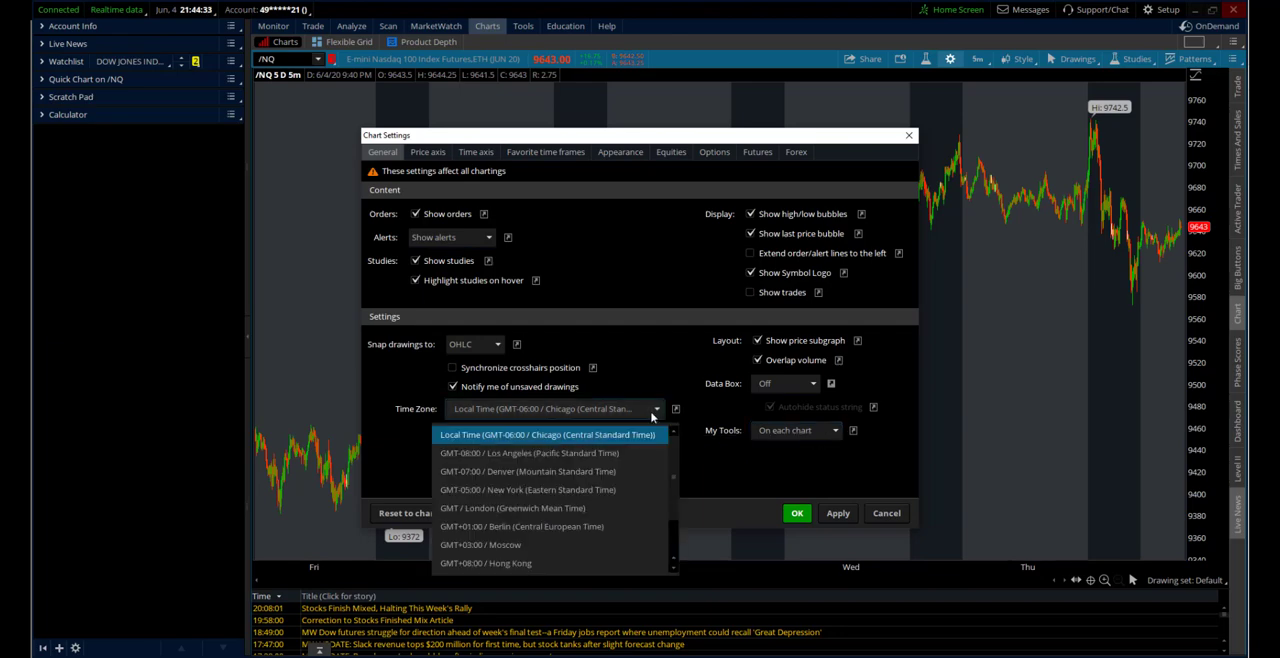
click(555, 491)
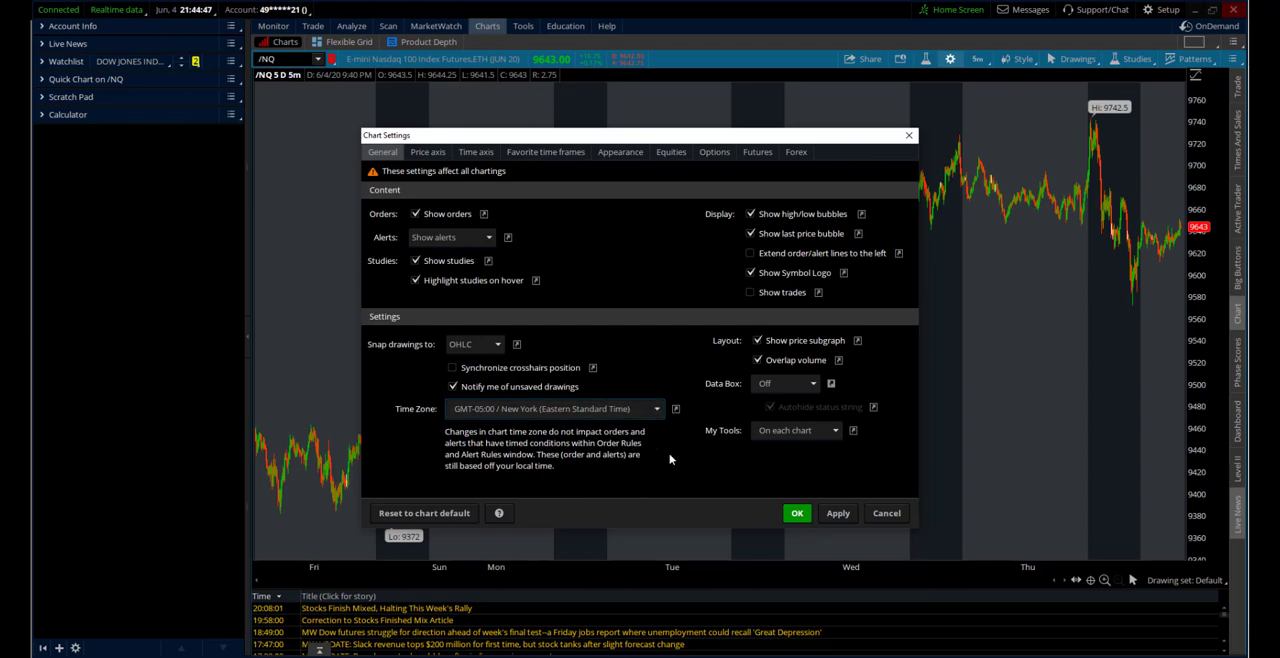
click(837, 514)
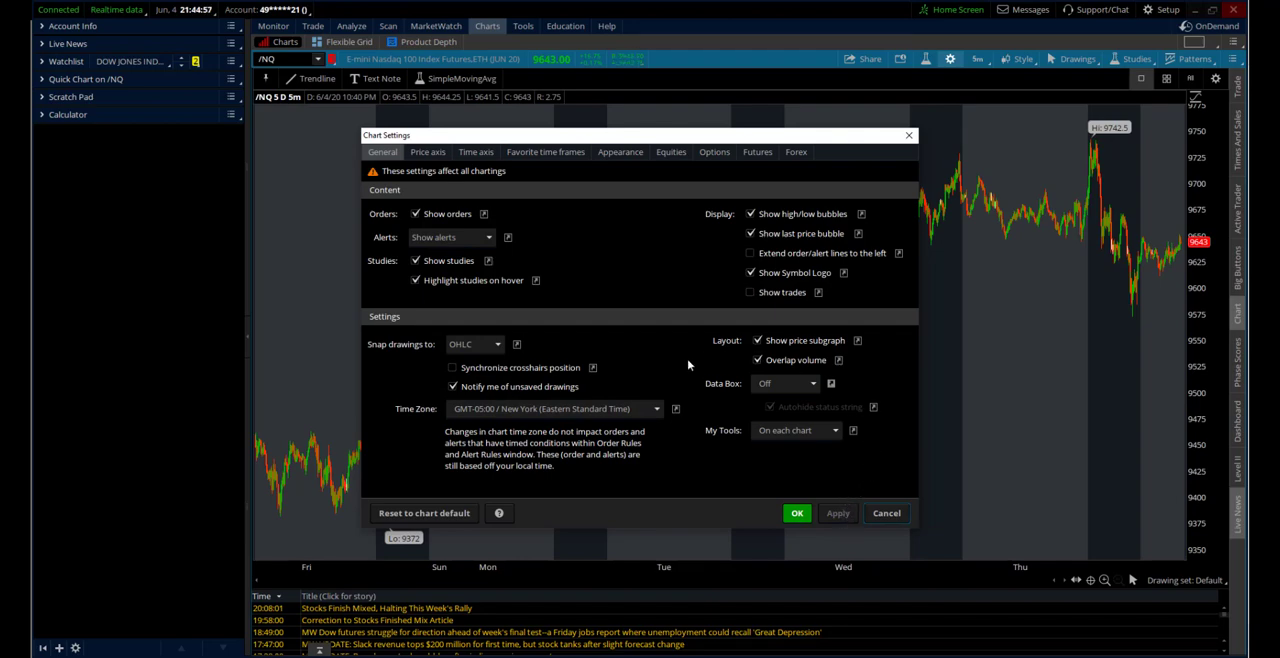
Toggle whether the Show trades setting is displayed on the Style menu and accept the chart settings
click(812, 295)
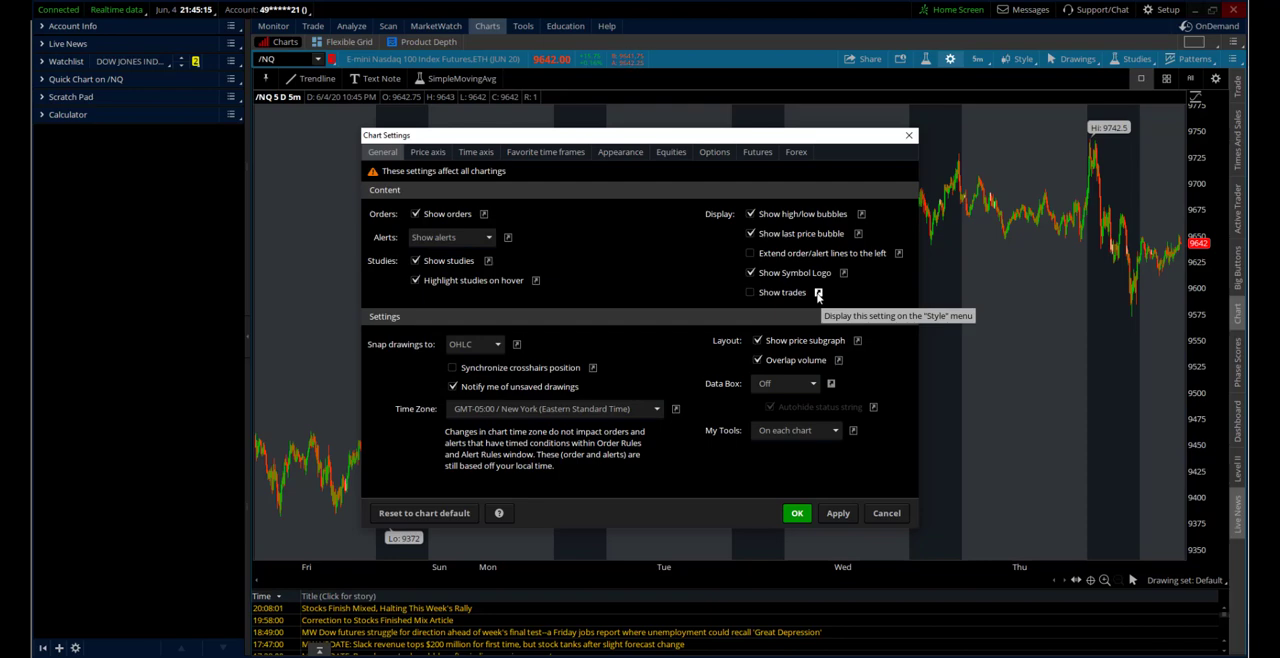
click(818, 293)
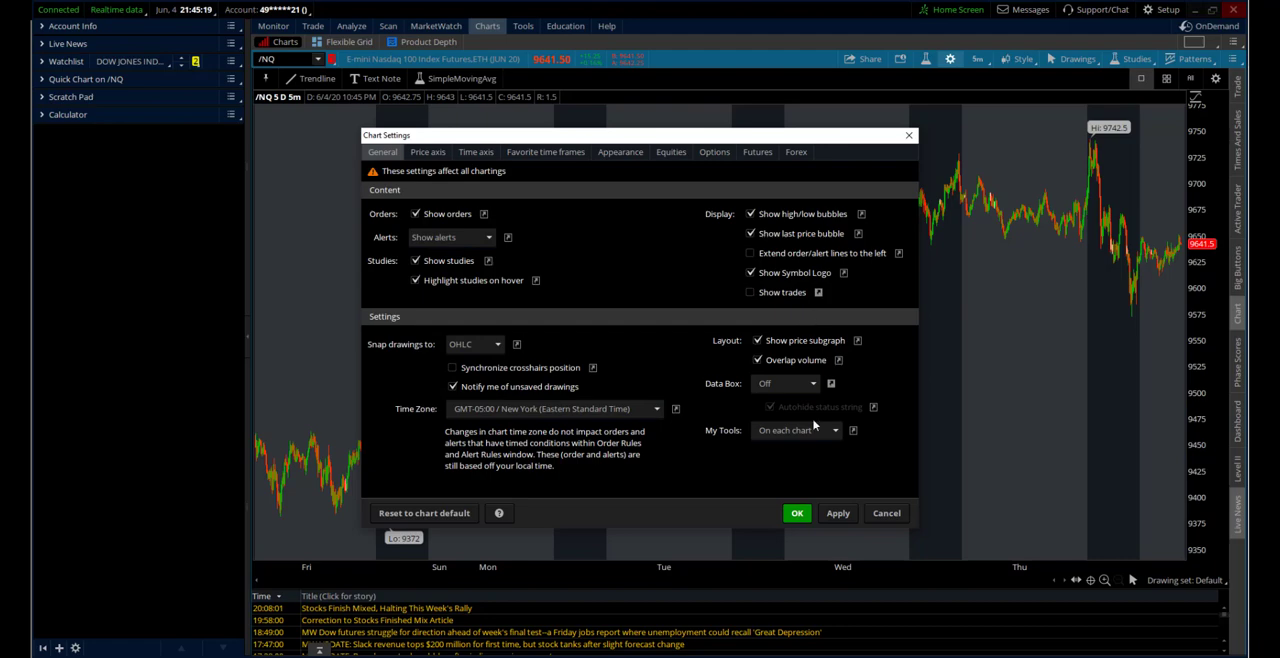
click(798, 514)
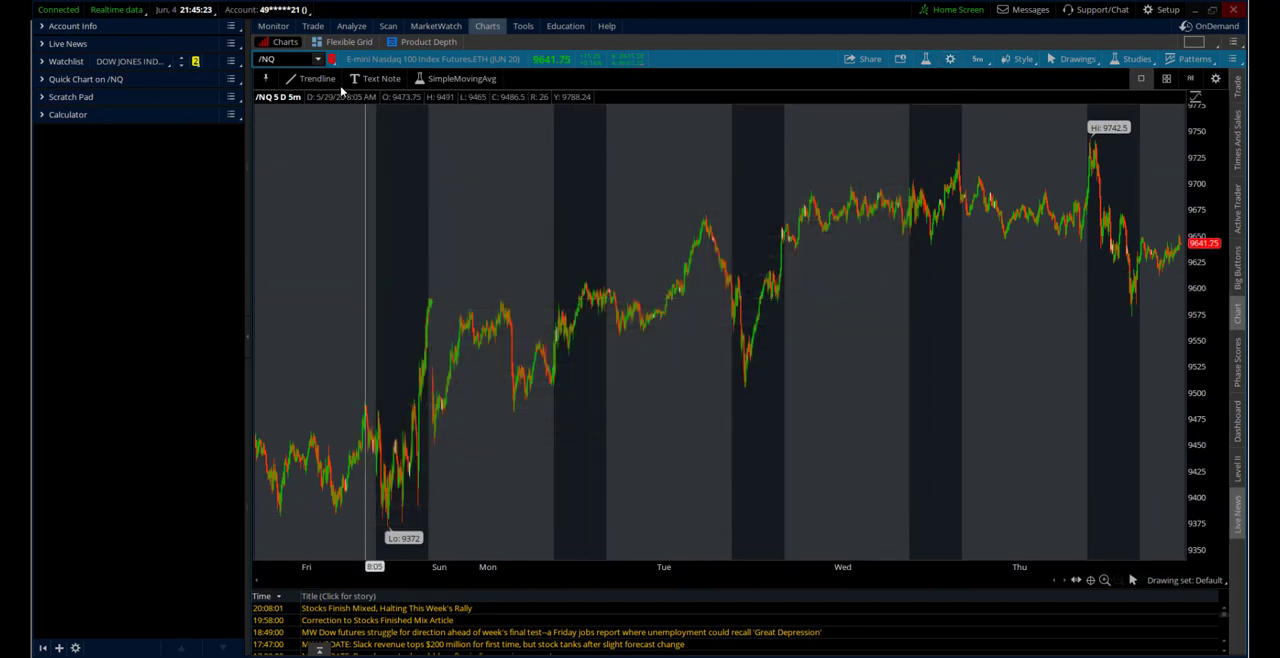
Turn off Always on top for the My Tools bar and bring the hidden bar back into view
click(265, 80)
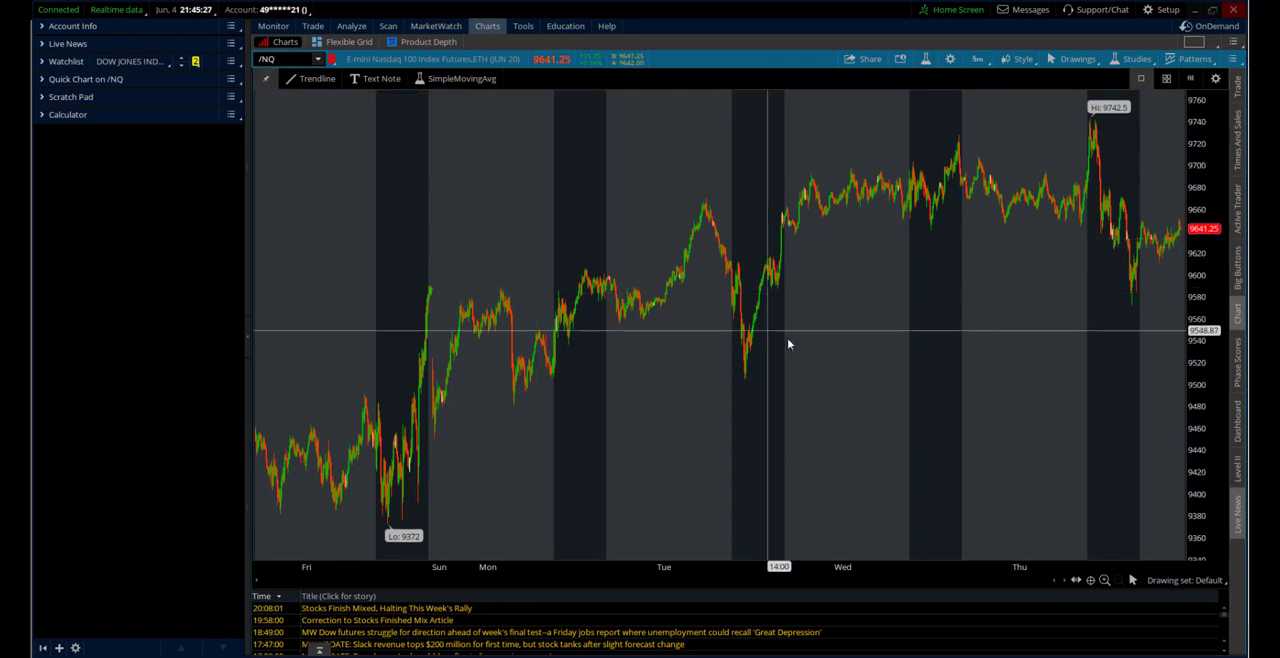
mouse_move(650, 88)
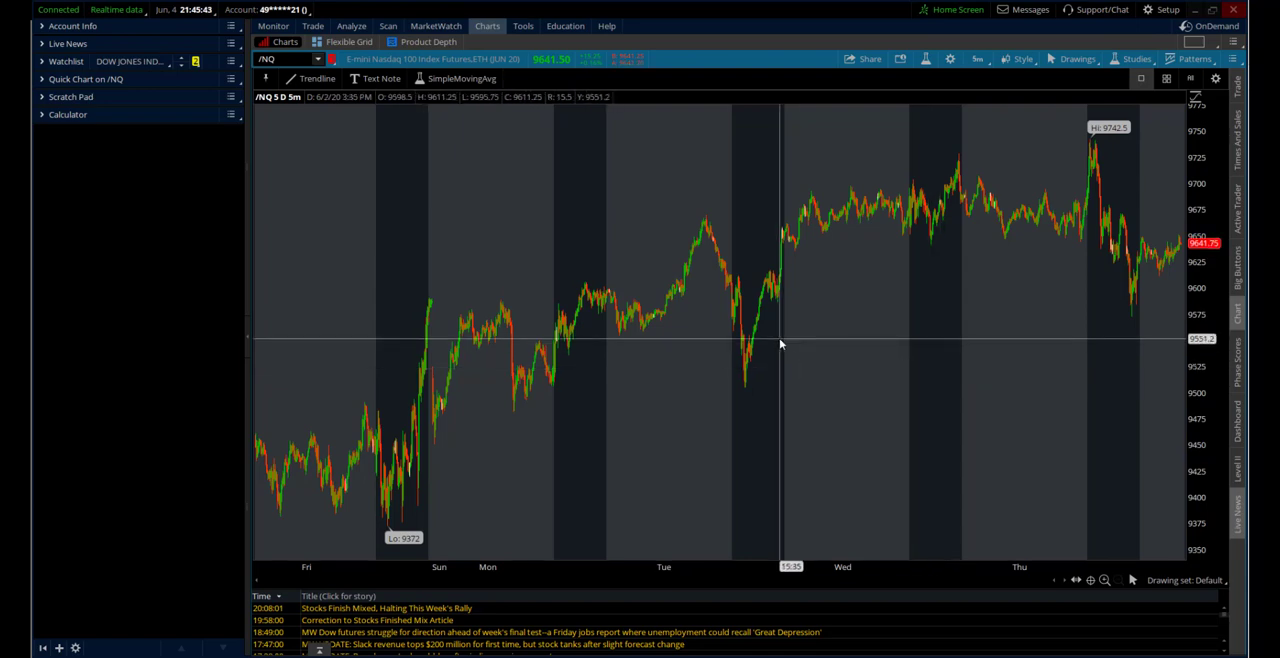
Switch the /NQ chart to 1 Y : 1D, then set the time axis expansion area to 15 bars to the right and apply it
click(977, 59)
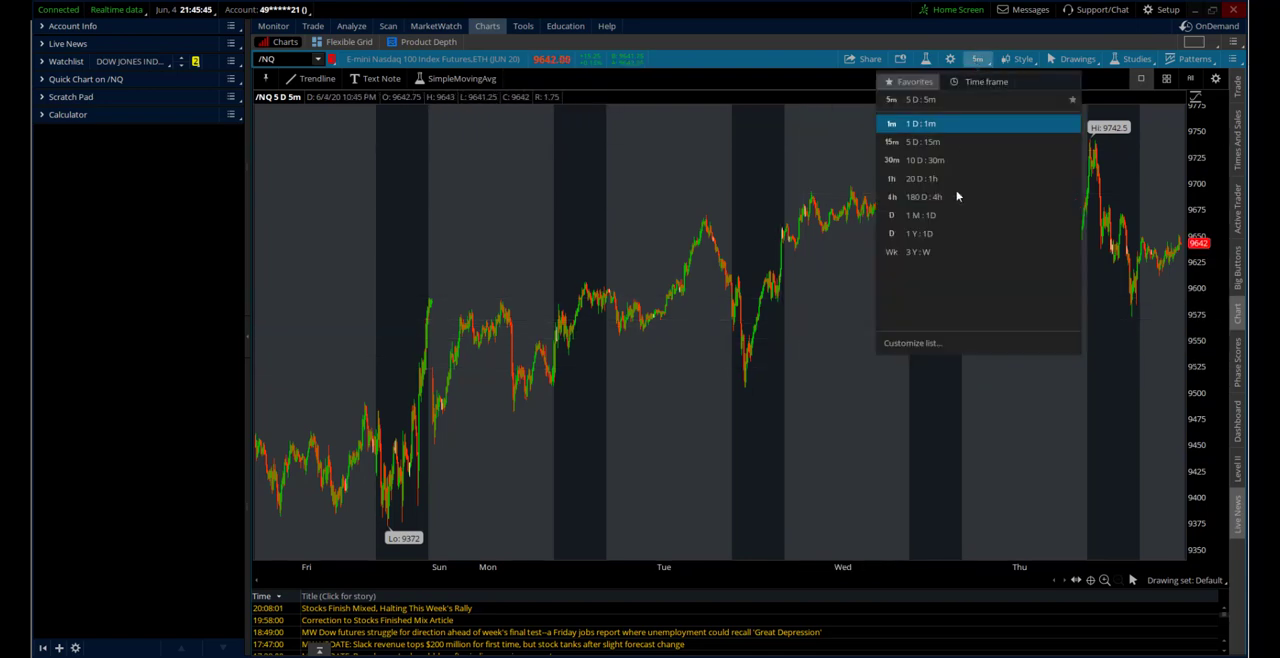
click(949, 236)
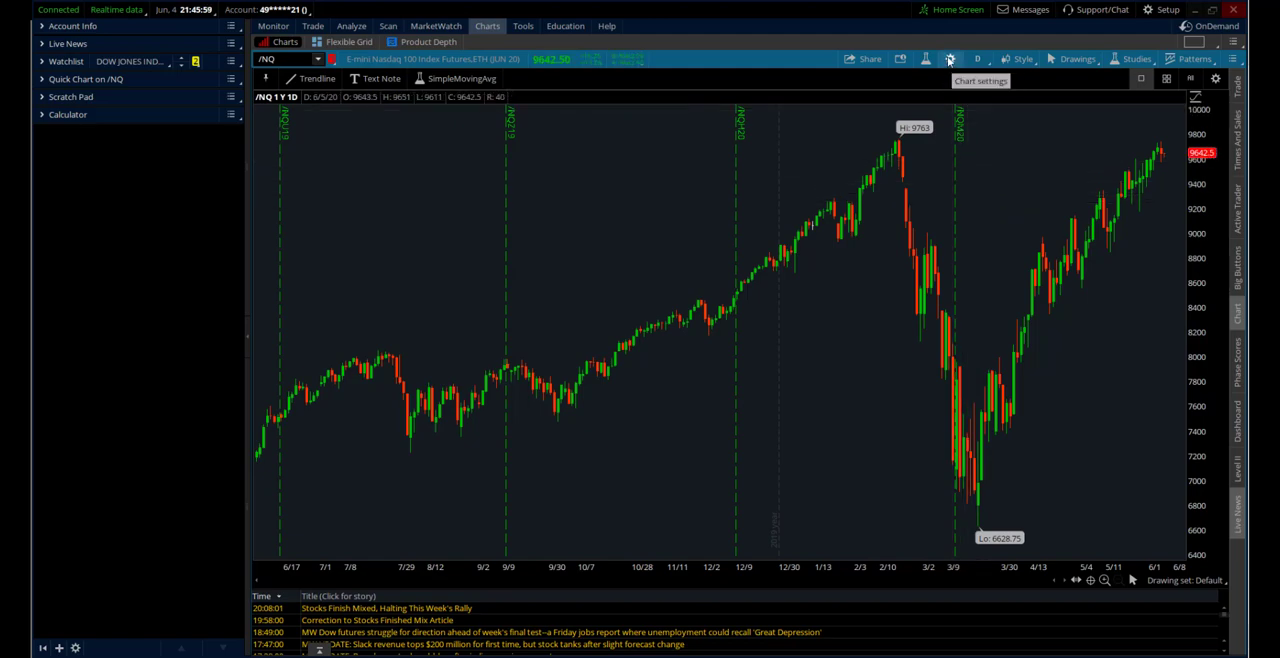
click(950, 59)
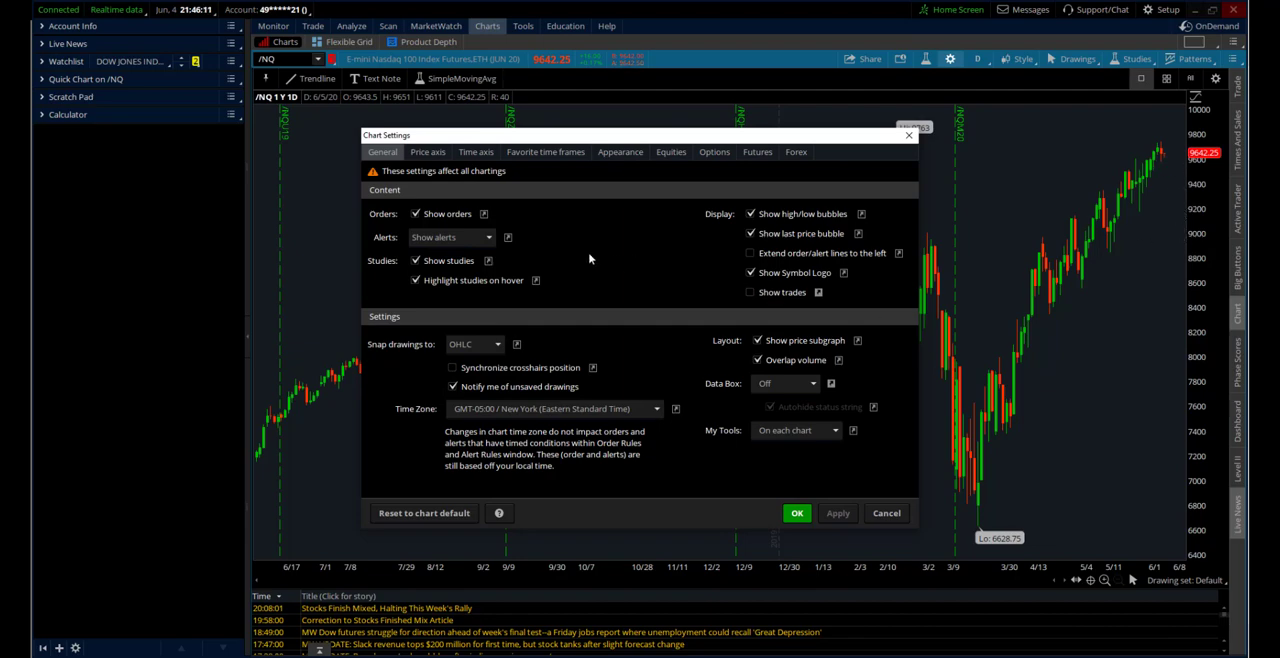
click(429, 153)
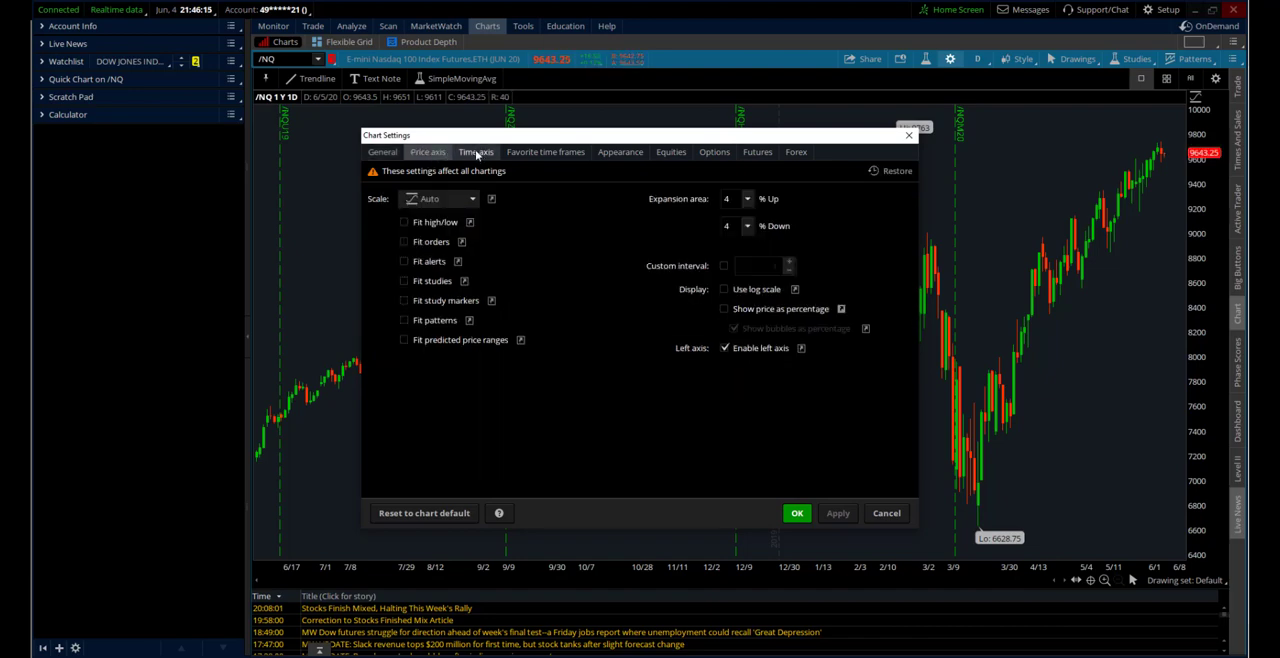
click(477, 153)
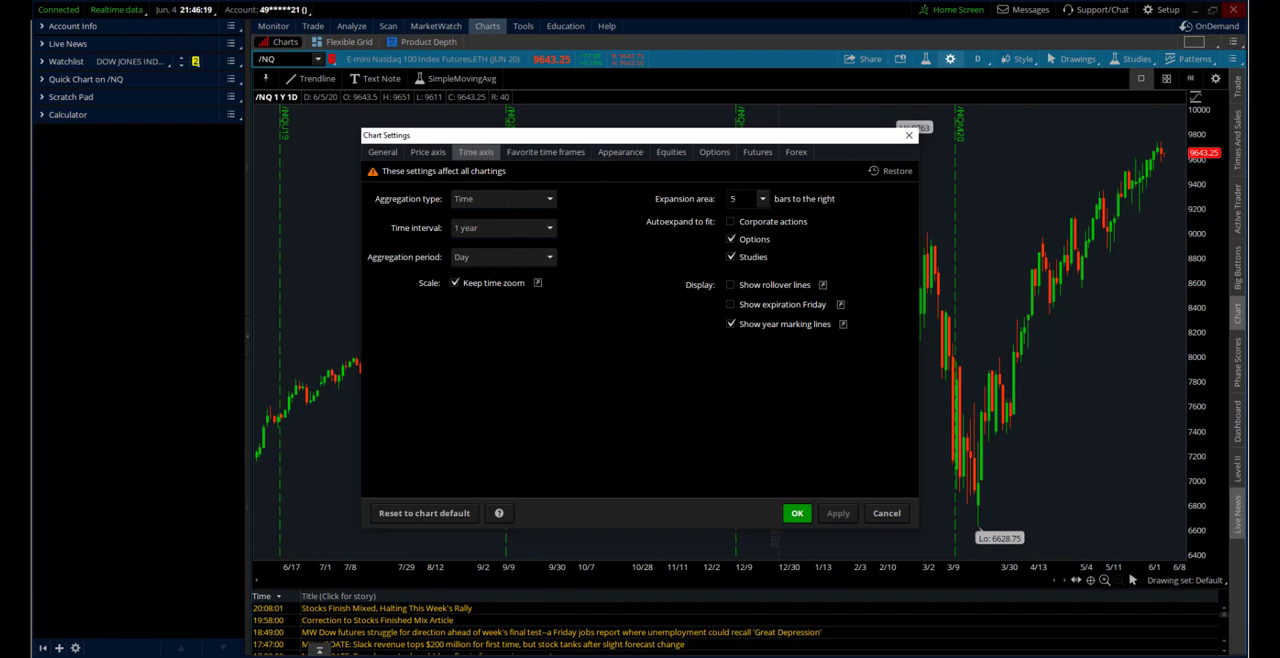
click(734, 199)
double_click(734, 199)
text(15)
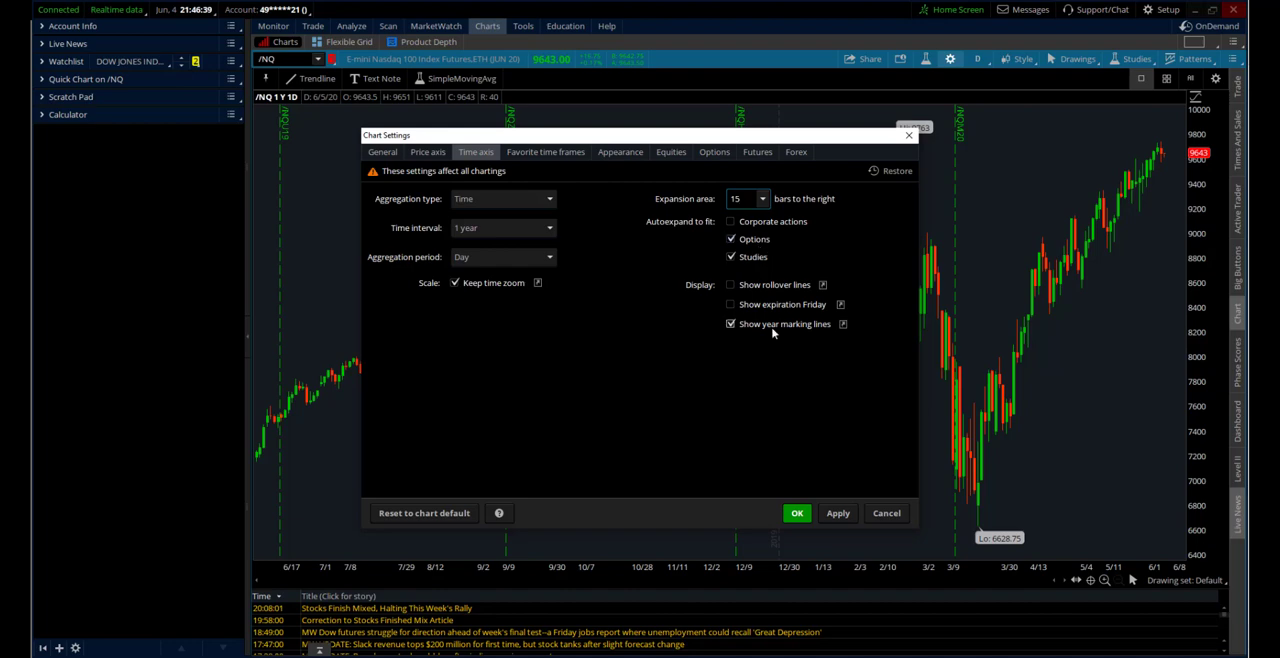
click(838, 513)
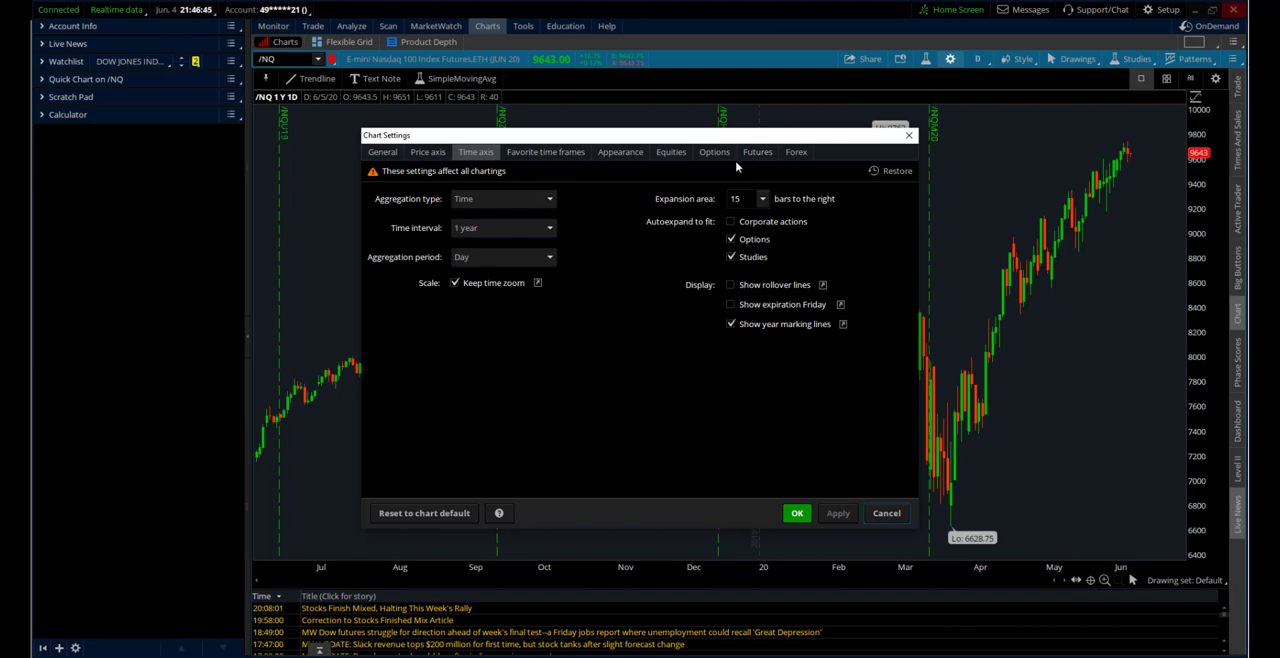
Set the price axis expansion area to 10% up and 10% down and apply the change
click(427, 152)
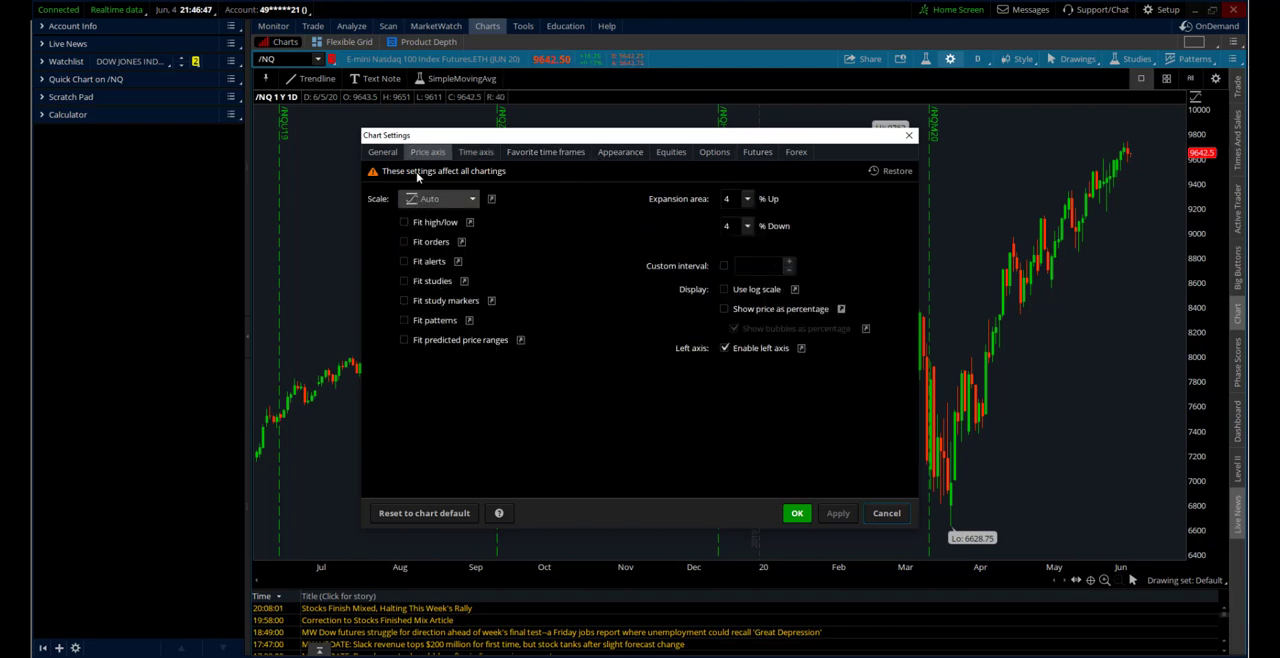
click(728, 198)
key(BackSpace)
text(10)
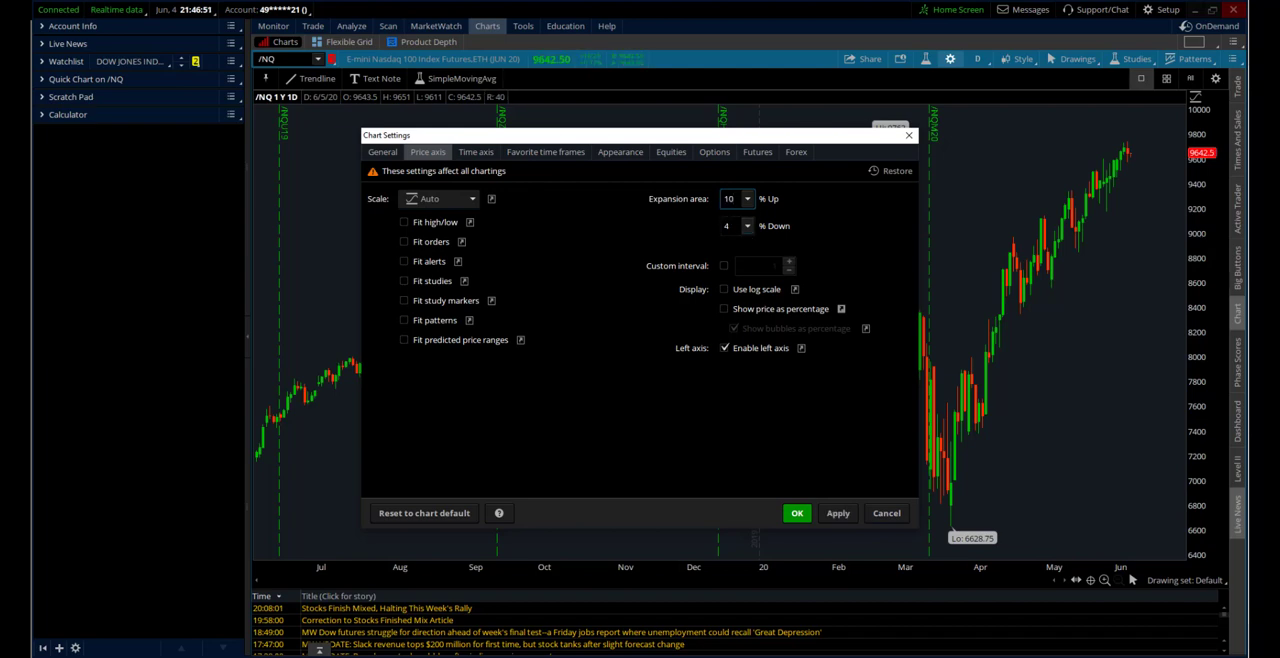
click(729, 227)
key(BackSpace)
text(10)
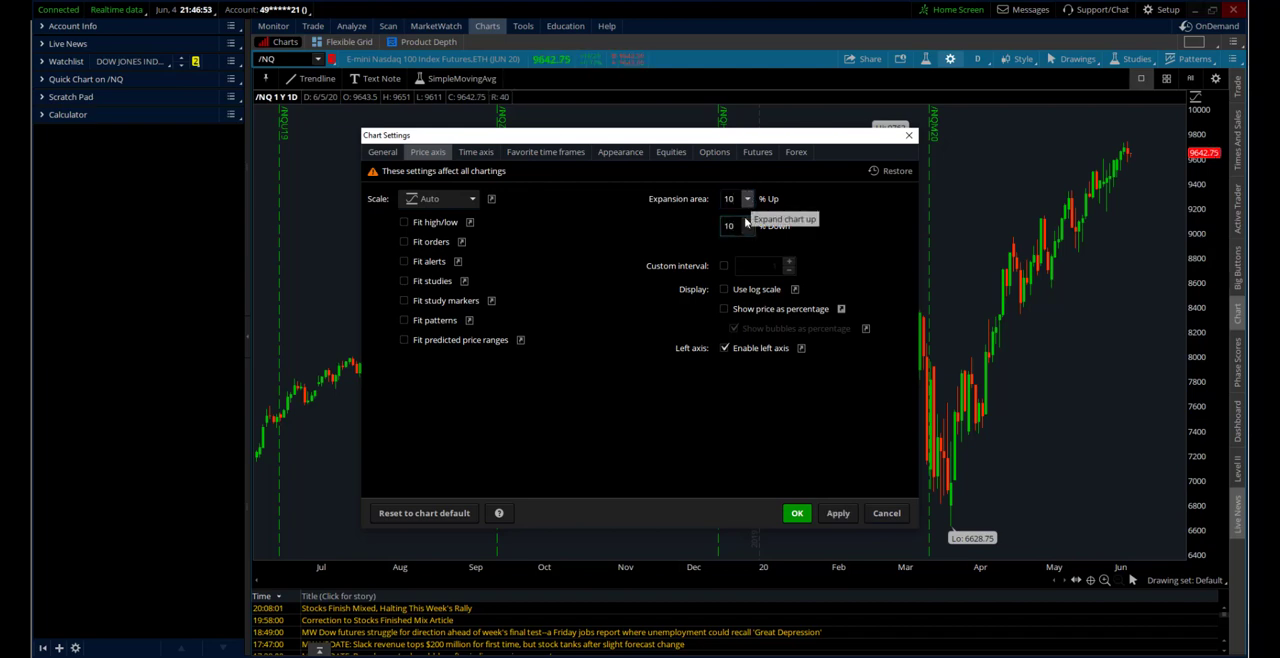
click(835, 514)
click(836, 515)
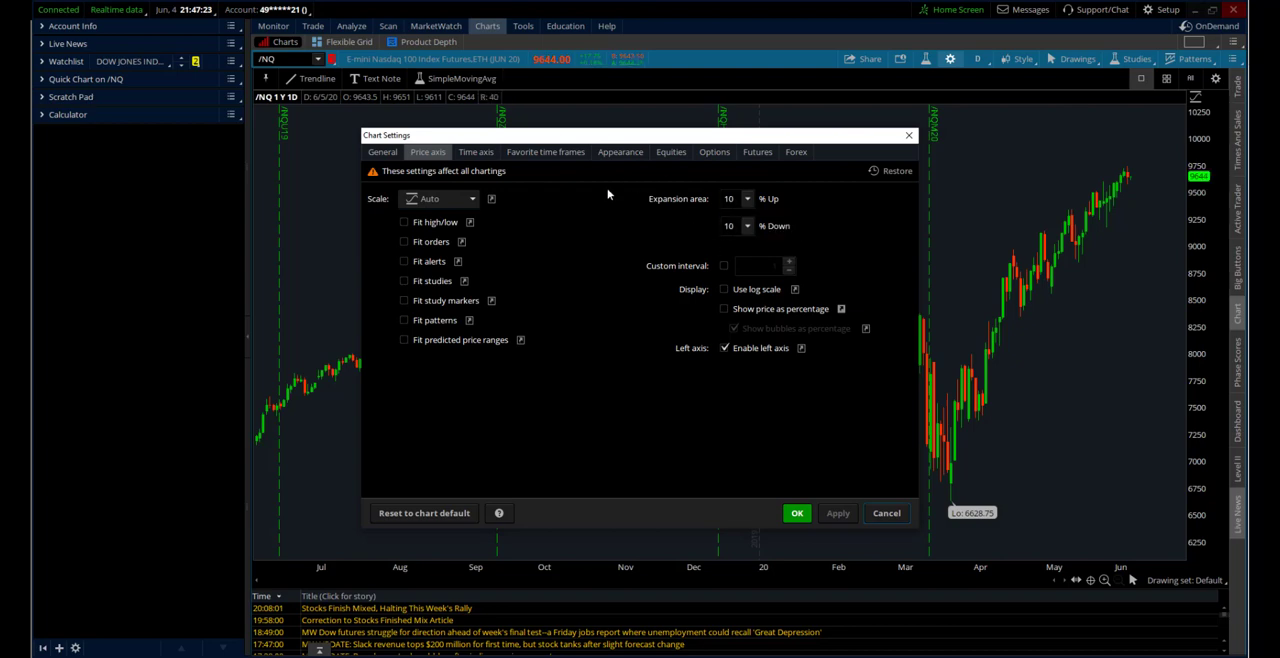
Add an intraday favorite time frame with a 20-day interval and a 15-minute aggregation period
click(537, 155)
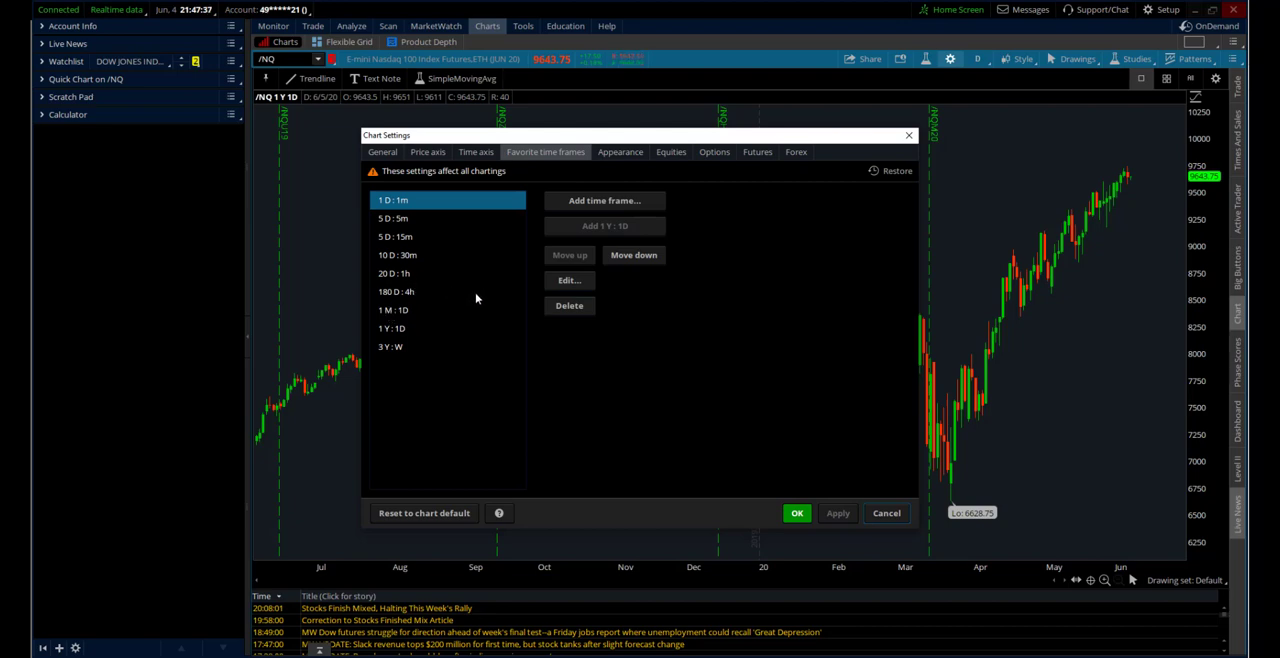
click(600, 201)
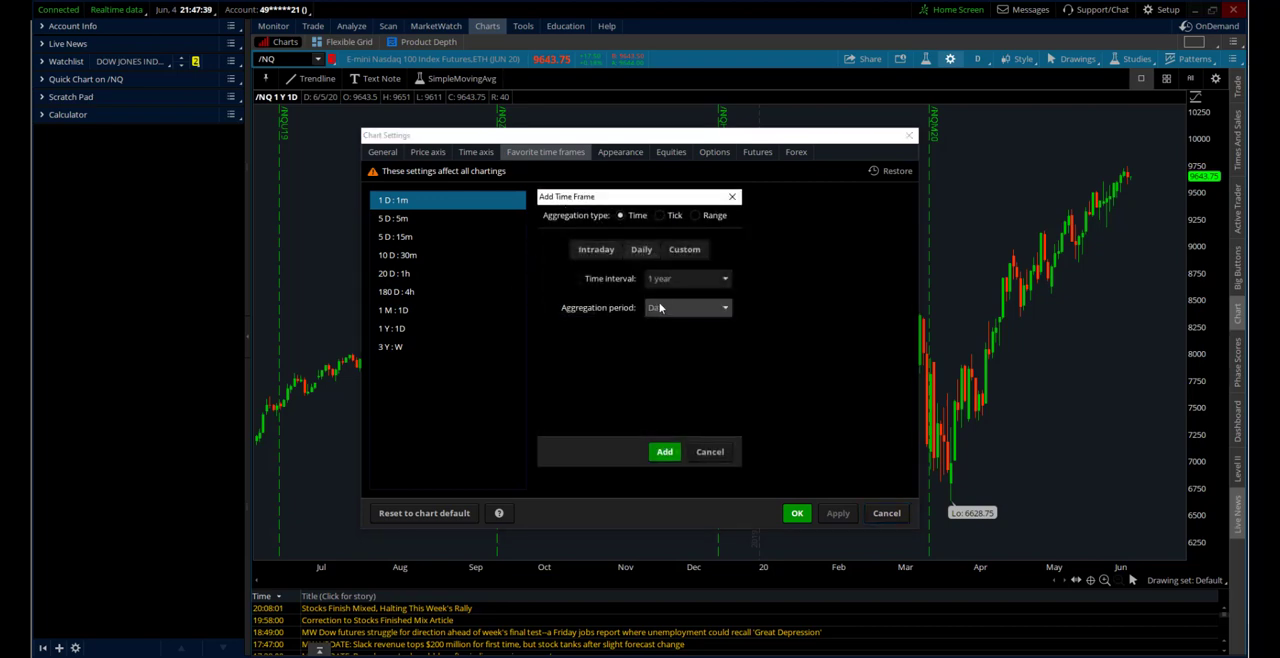
click(598, 251)
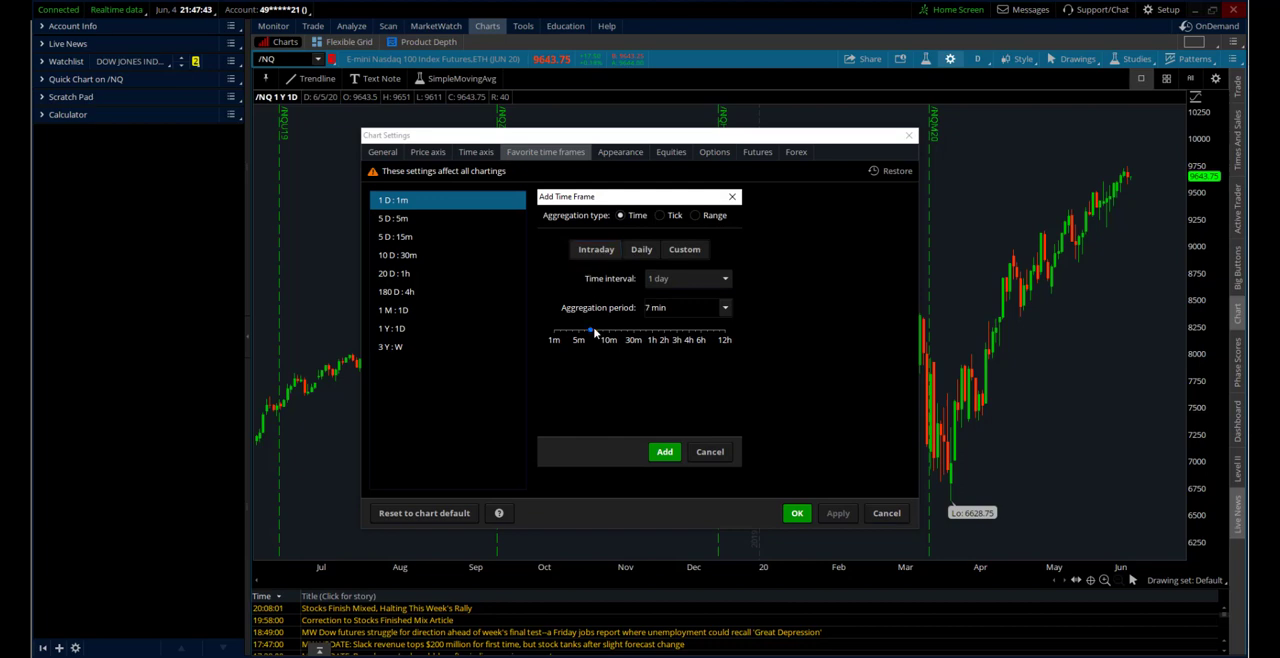
drag(605, 340, 606, 346)
click(664, 283)
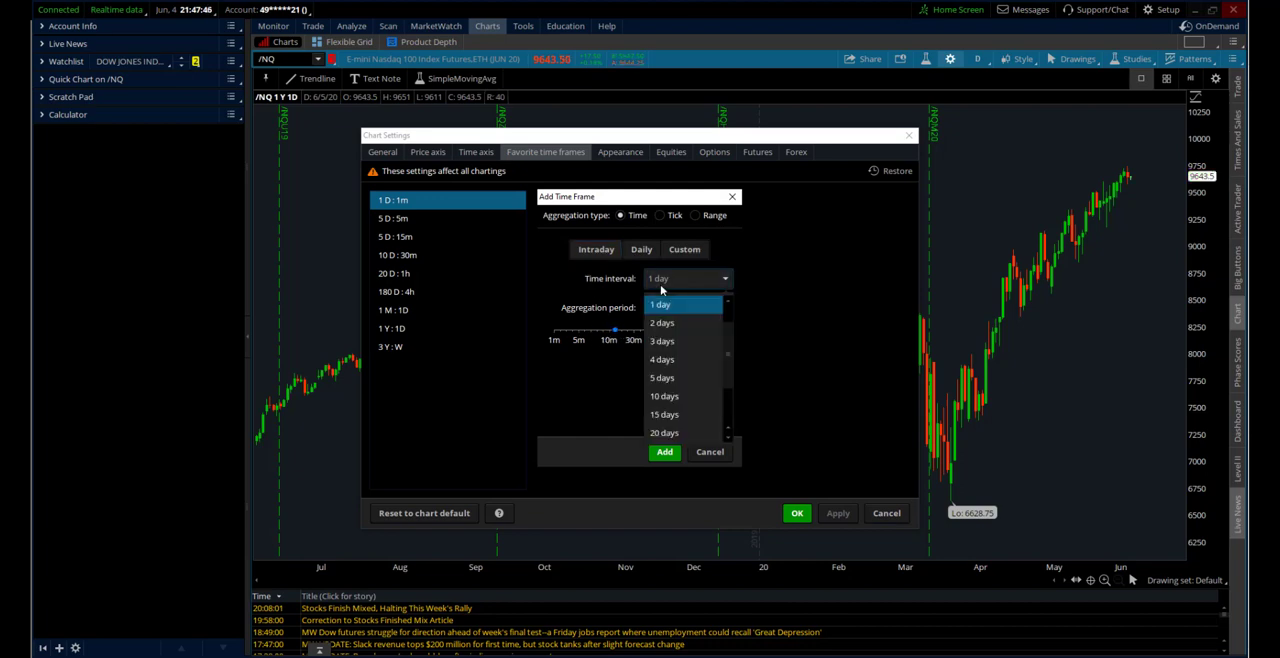
click(668, 433)
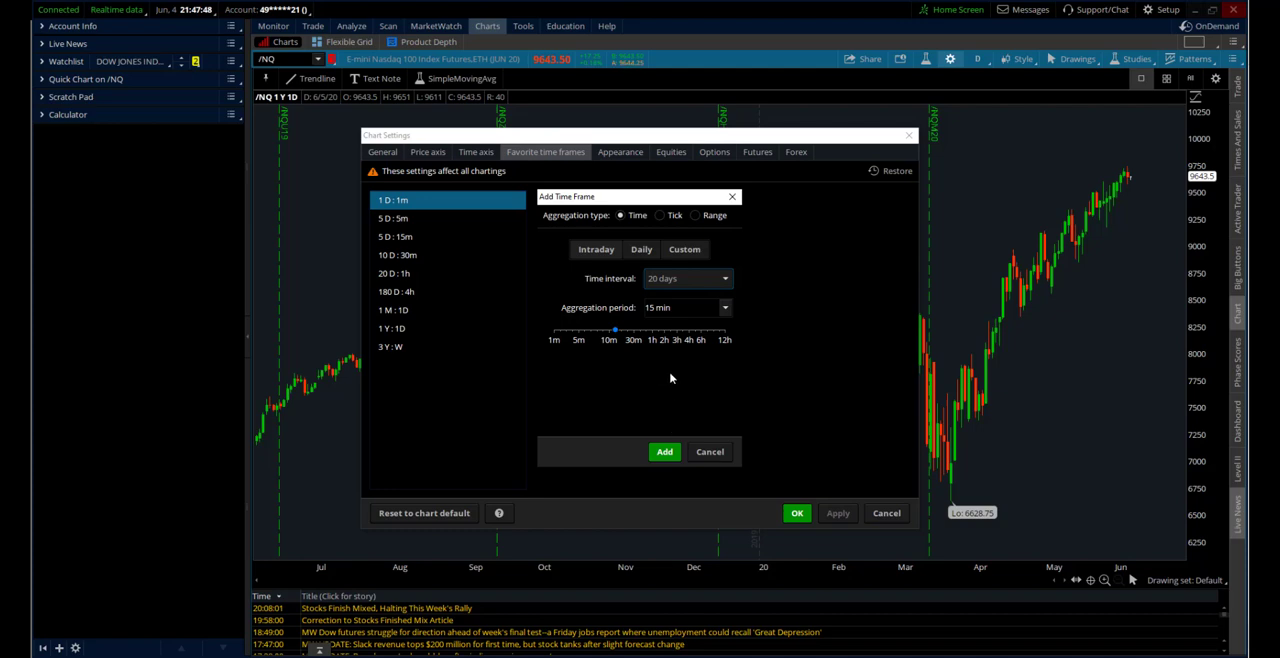
click(690, 282)
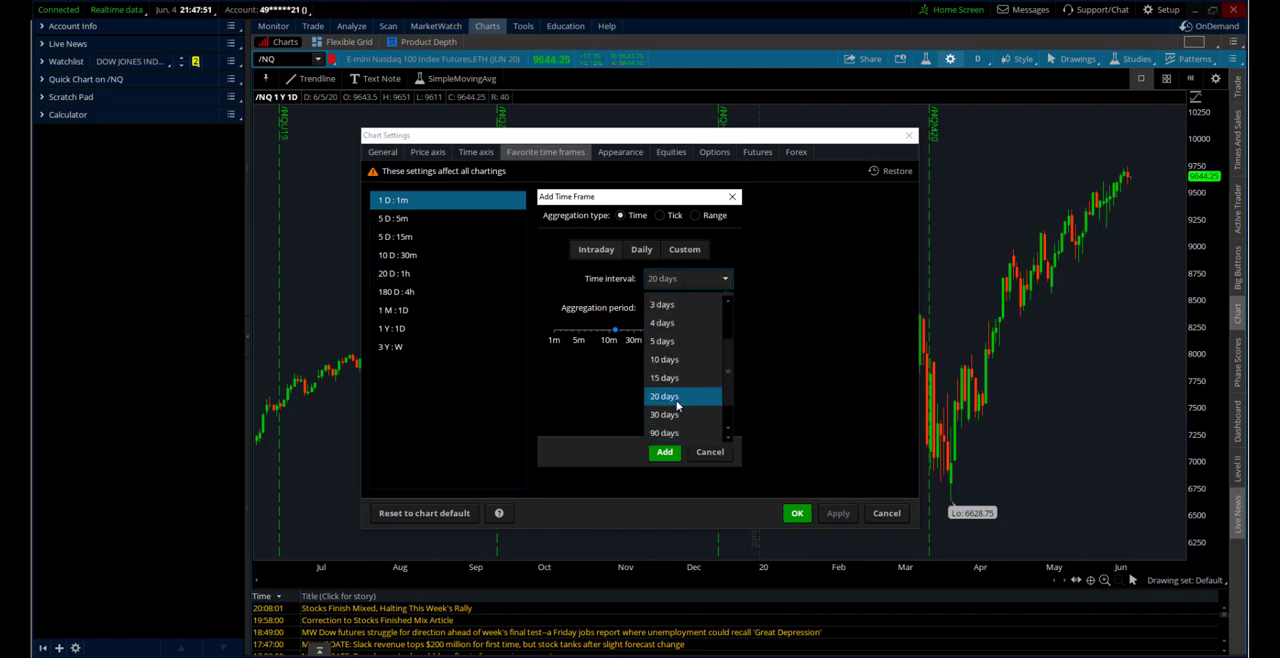
click(677, 403)
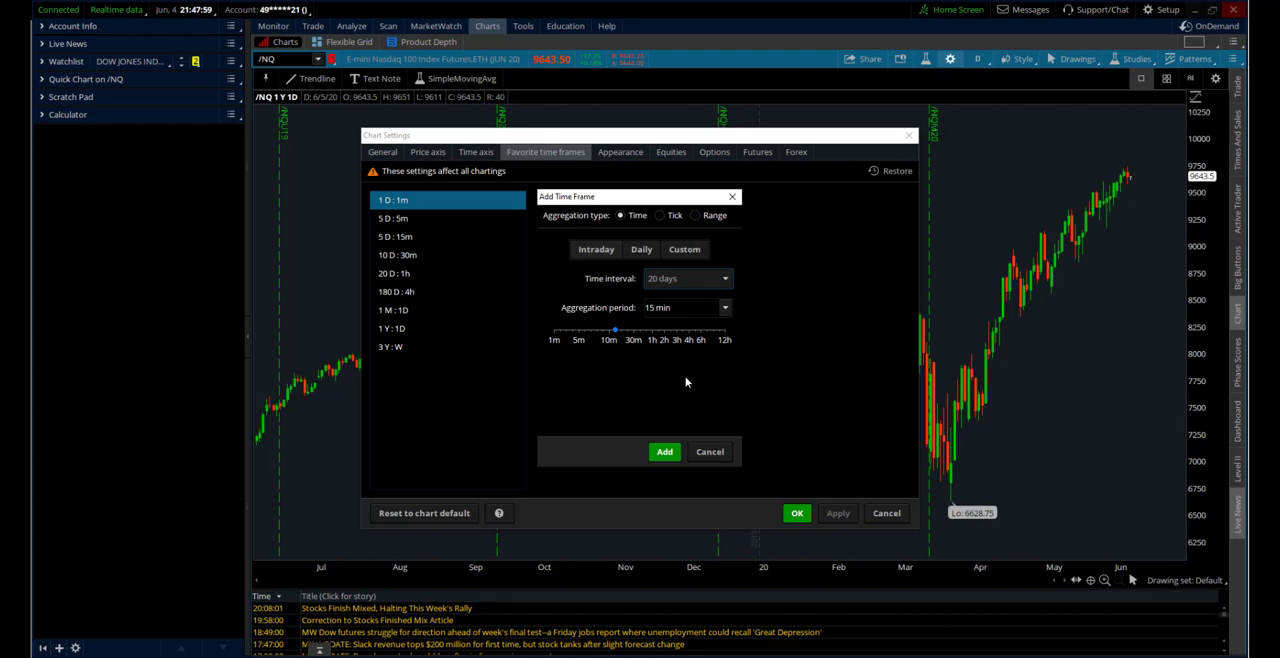
click(662, 452)
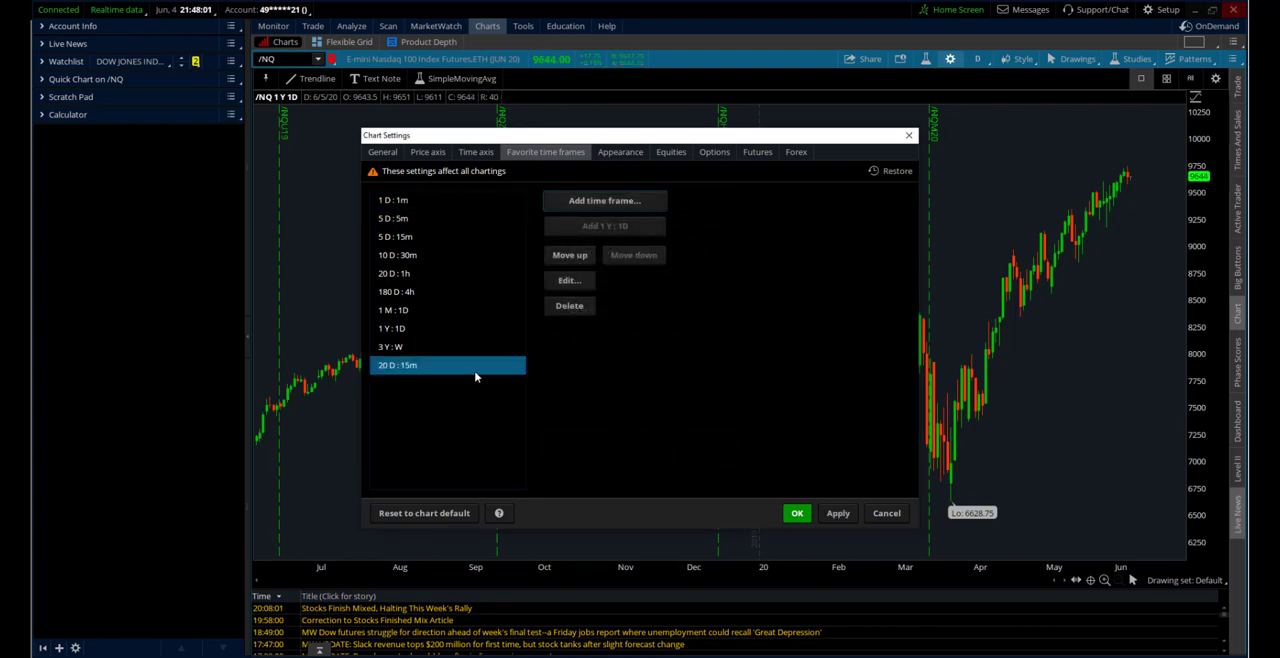
Move the 20 D : 15m favorite up to directly below 5 D : 15m and accept the chart settings
click(569, 255)
click(569, 255)
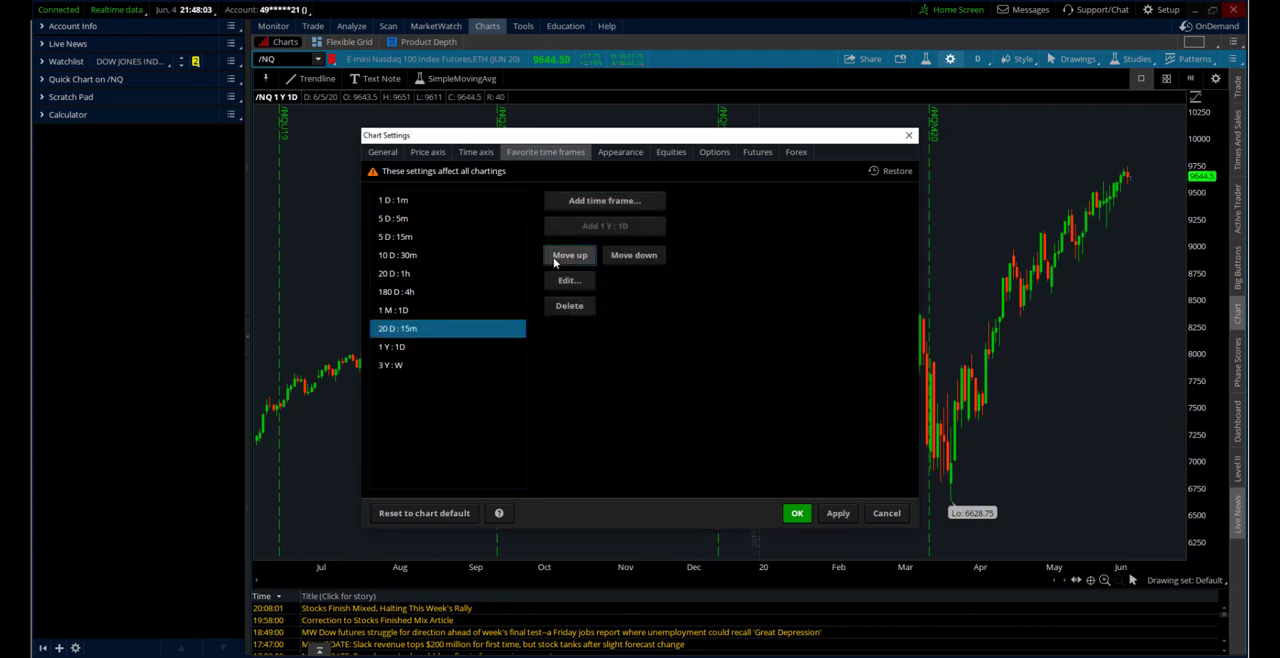
click(569, 255)
click(569, 255)
click(553, 257)
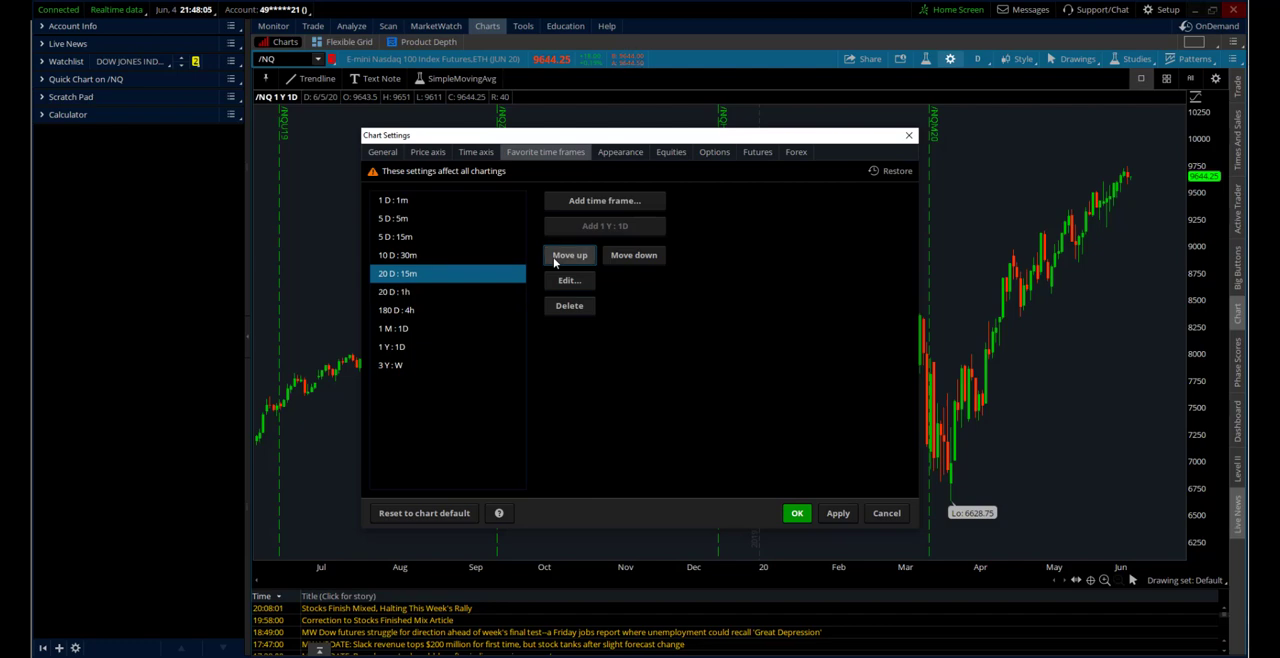
click(553, 257)
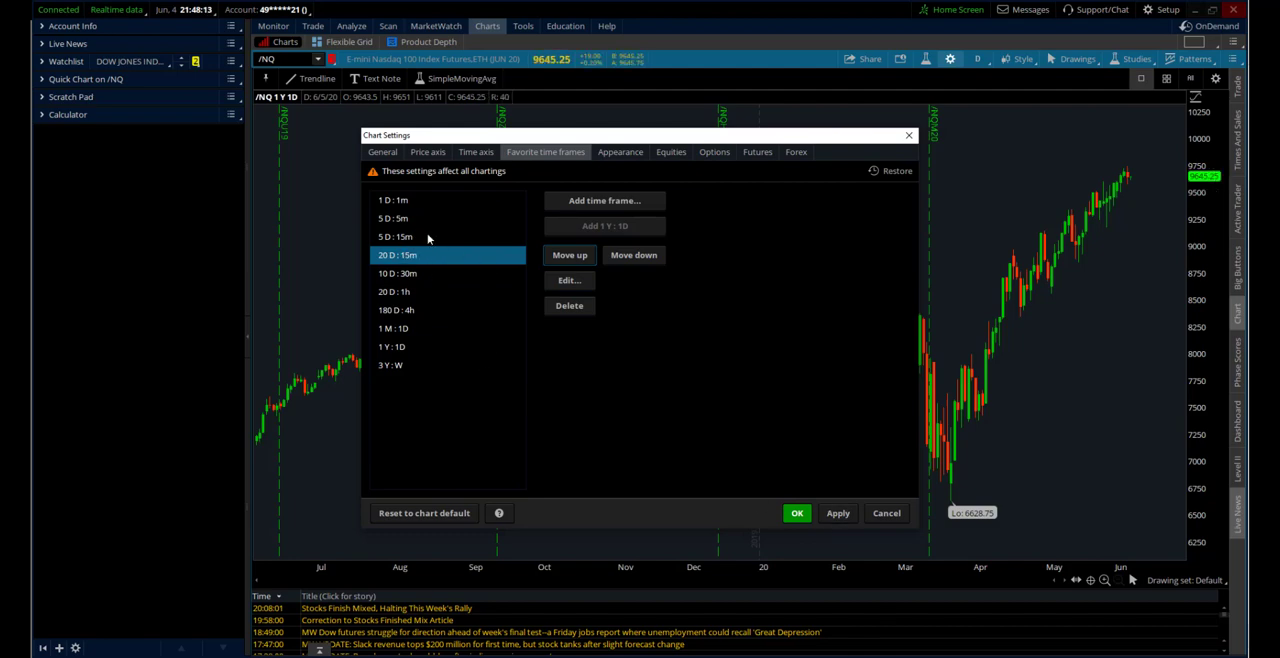
click(799, 514)
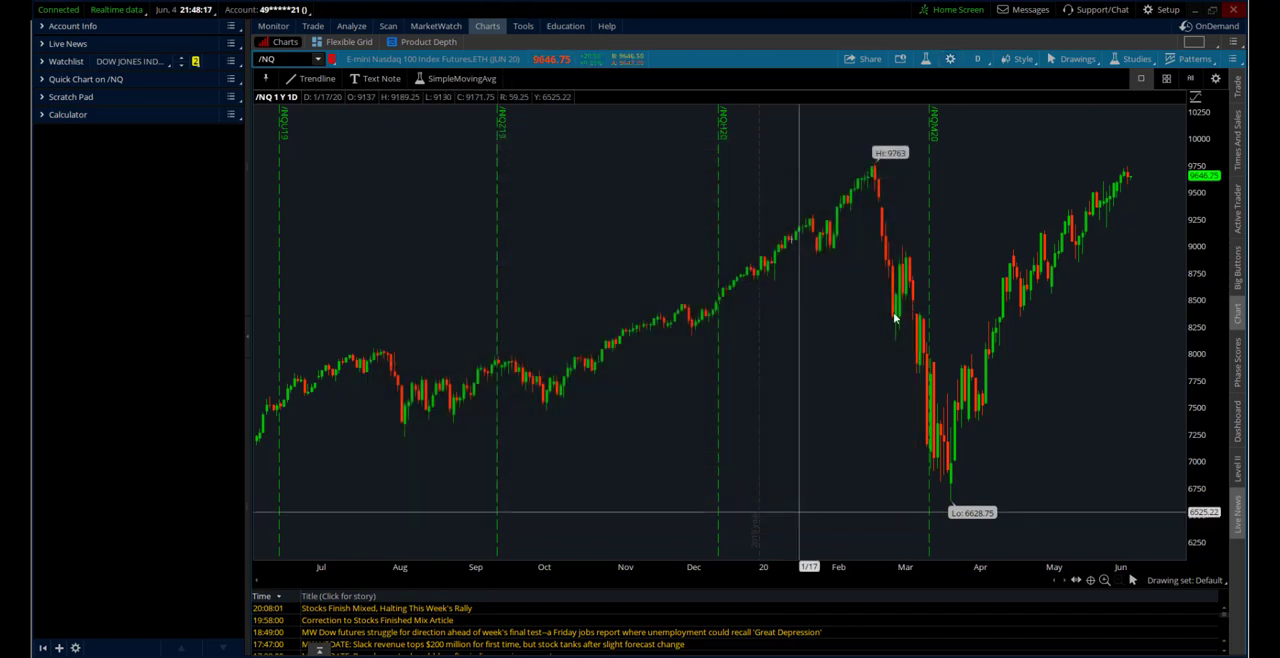
Switch the /NQ chart to the 20 D : 15m favorite and look over its date range
click(979, 60)
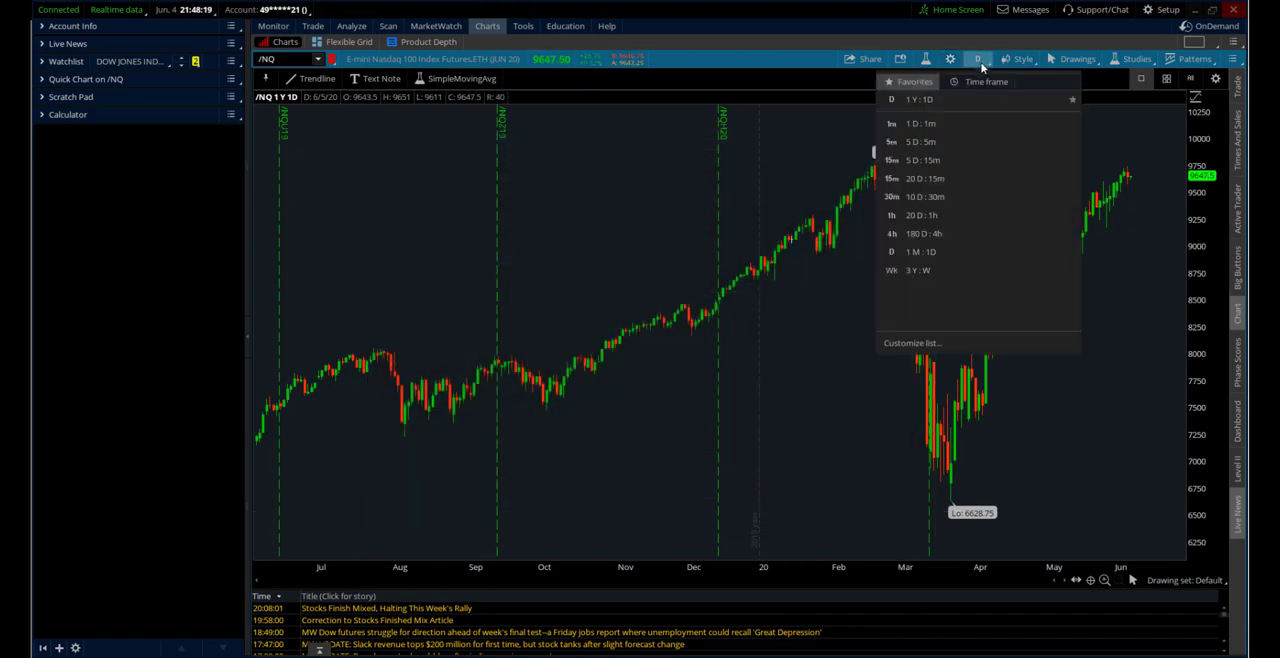
click(947, 180)
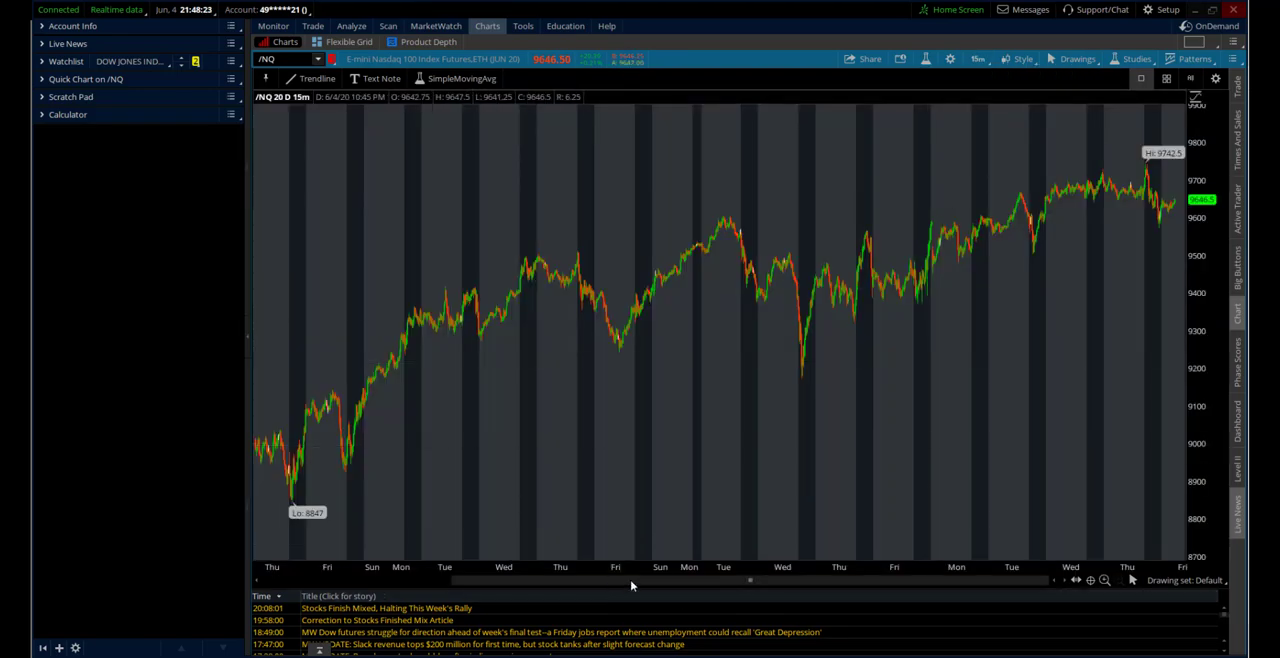
drag(560, 581, 363, 569)
drag(454, 593, 729, 592)
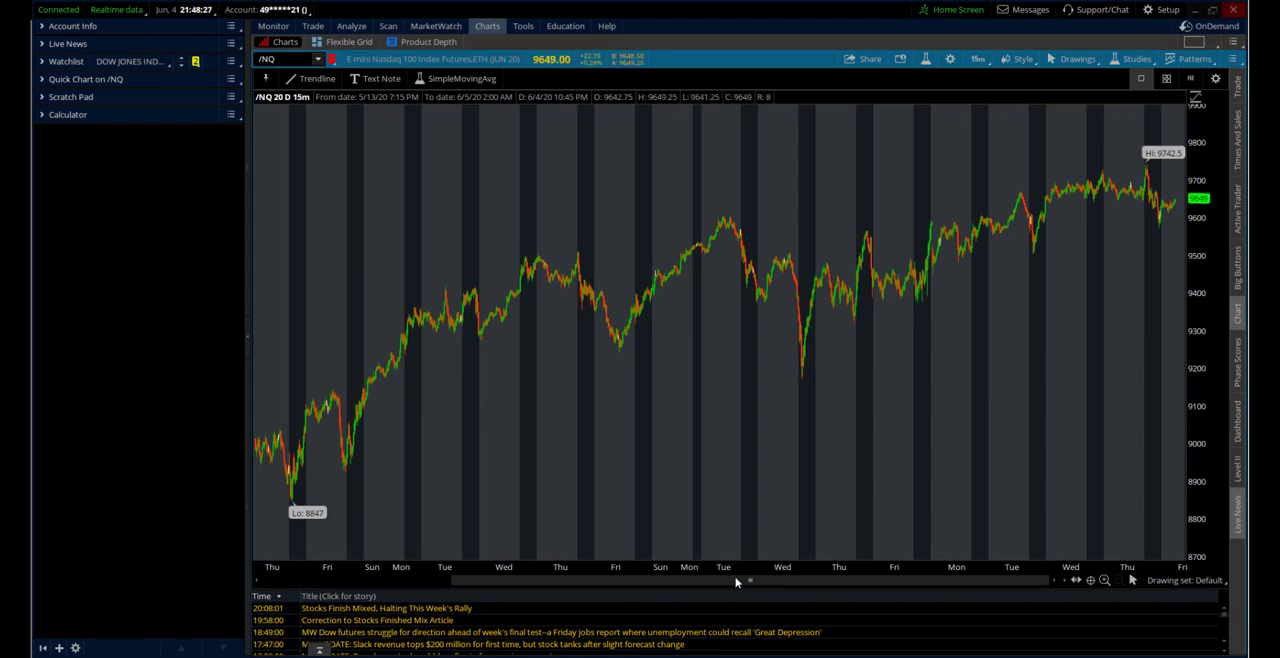
drag(736, 581, 766, 561)
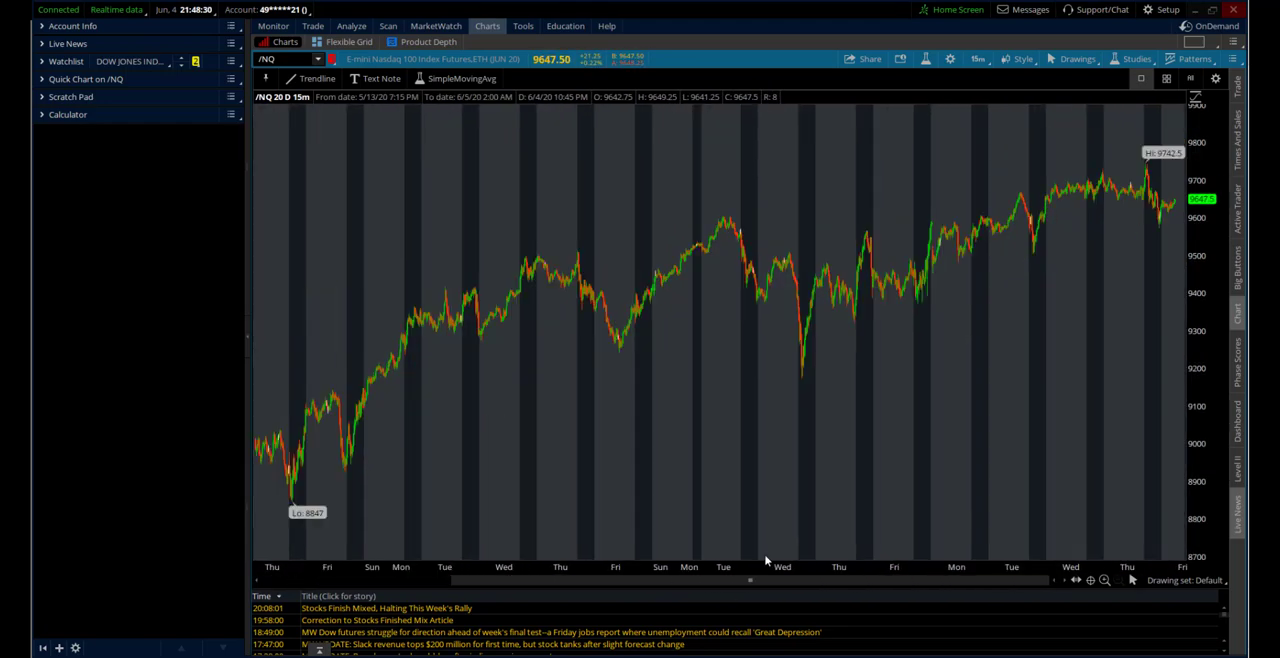
Change the chart's time interval to 15 days, keeping the 15-minute aggregation period
click(980, 60)
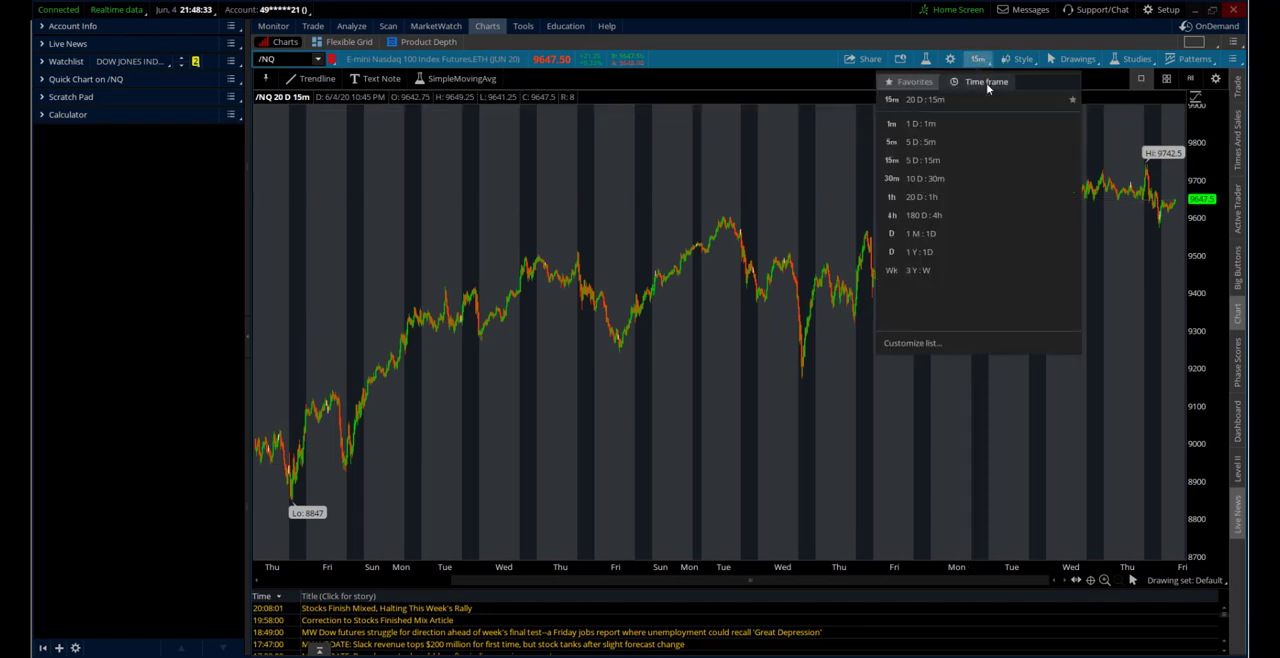
click(987, 83)
click(1005, 164)
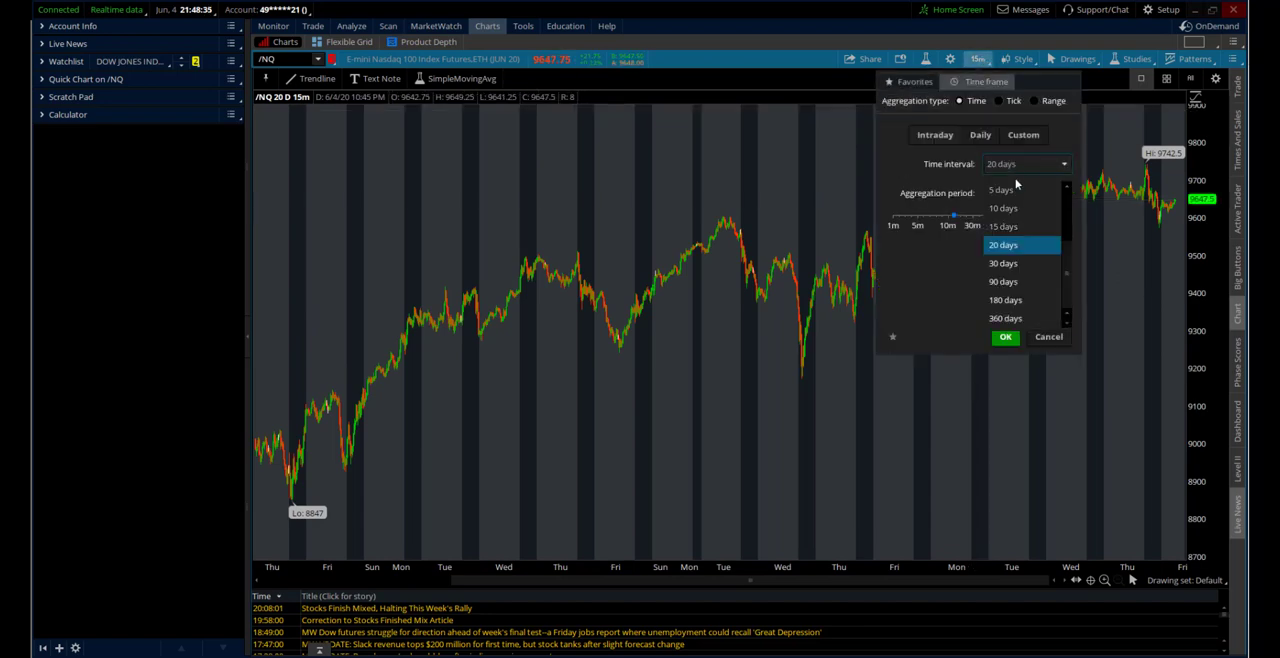
click(1013, 228)
click(1006, 337)
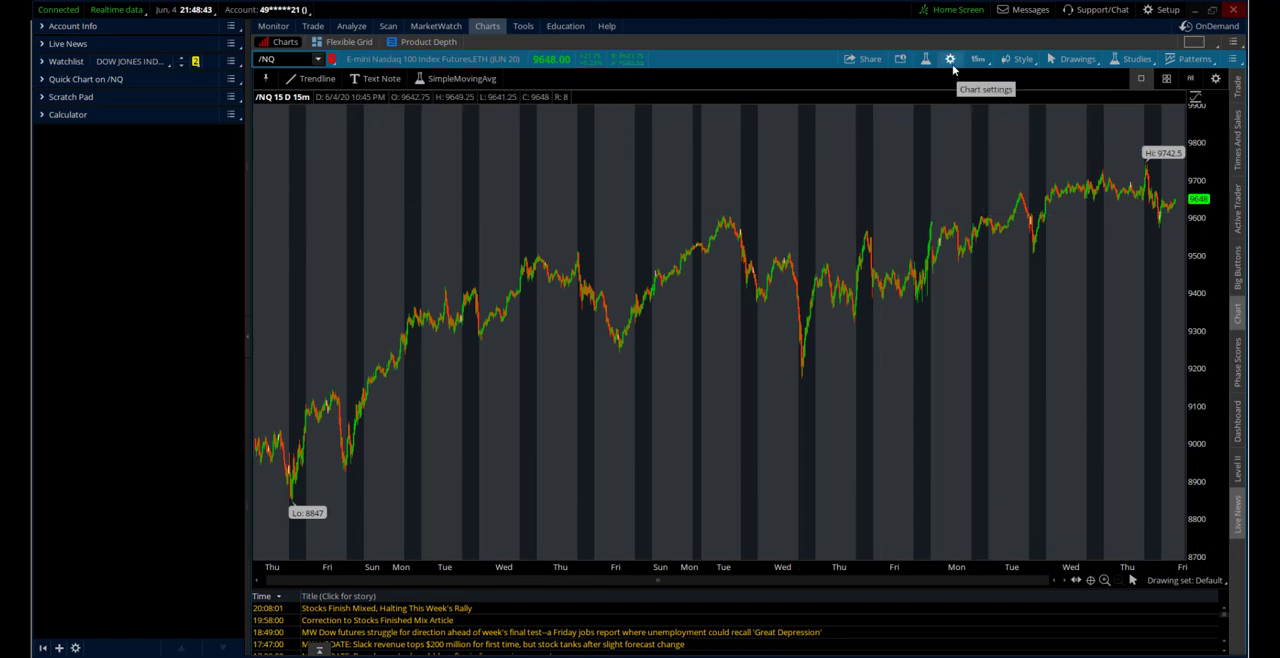
Edit the 20 D : 15m favorite time frame to use a 15-day interval and accept the chart settings
click(978, 59)
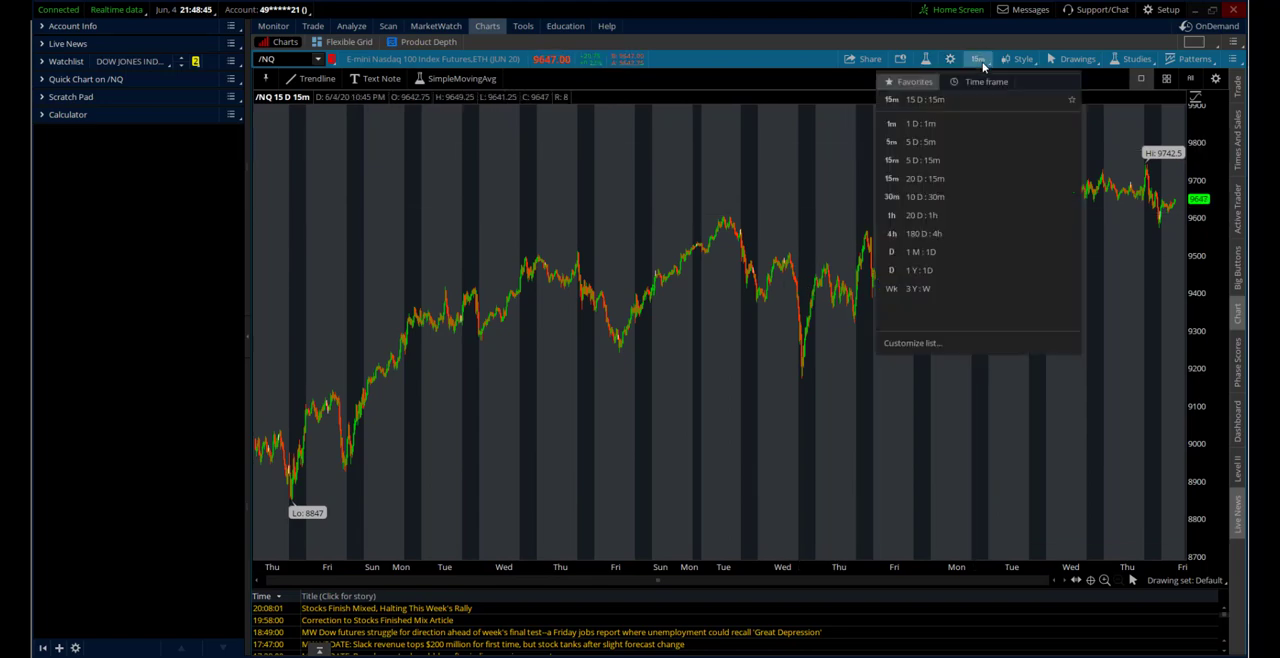
click(910, 343)
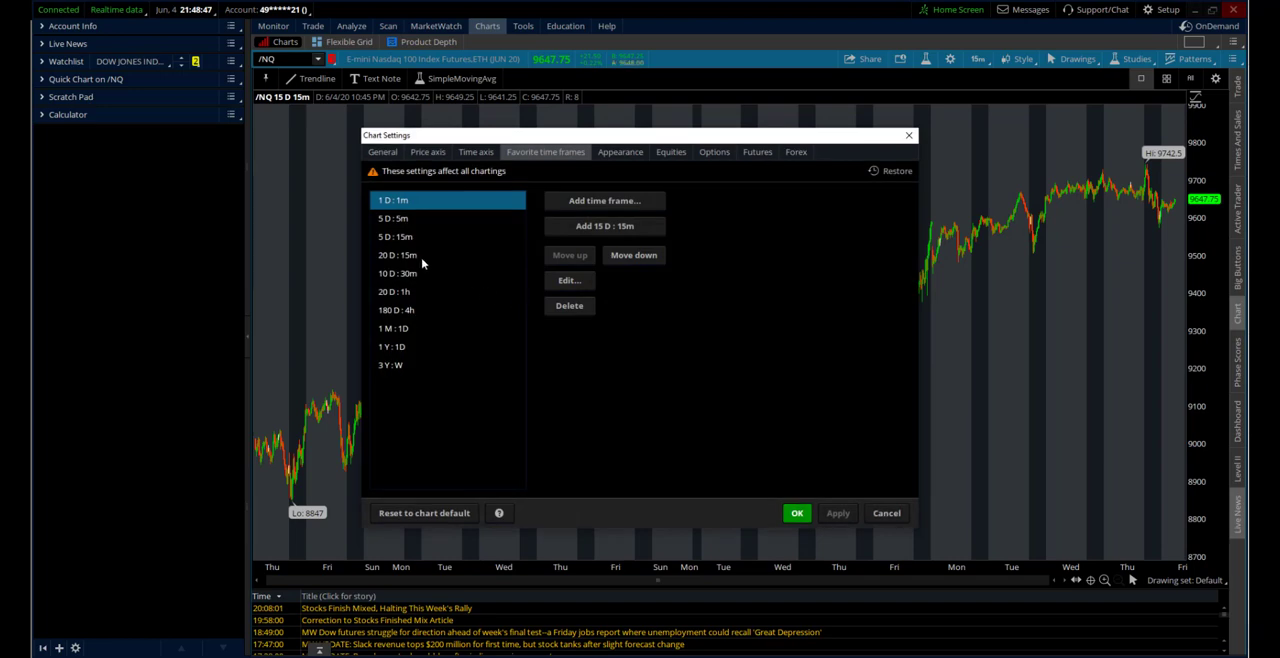
click(396, 261)
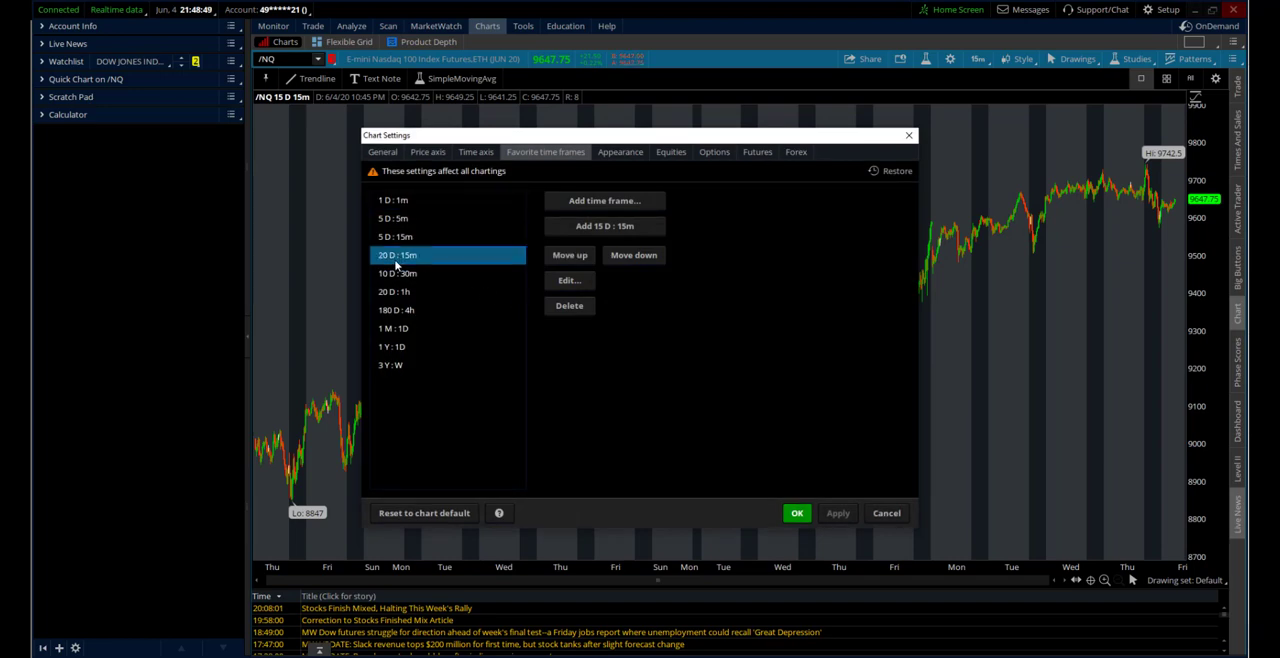
click(567, 281)
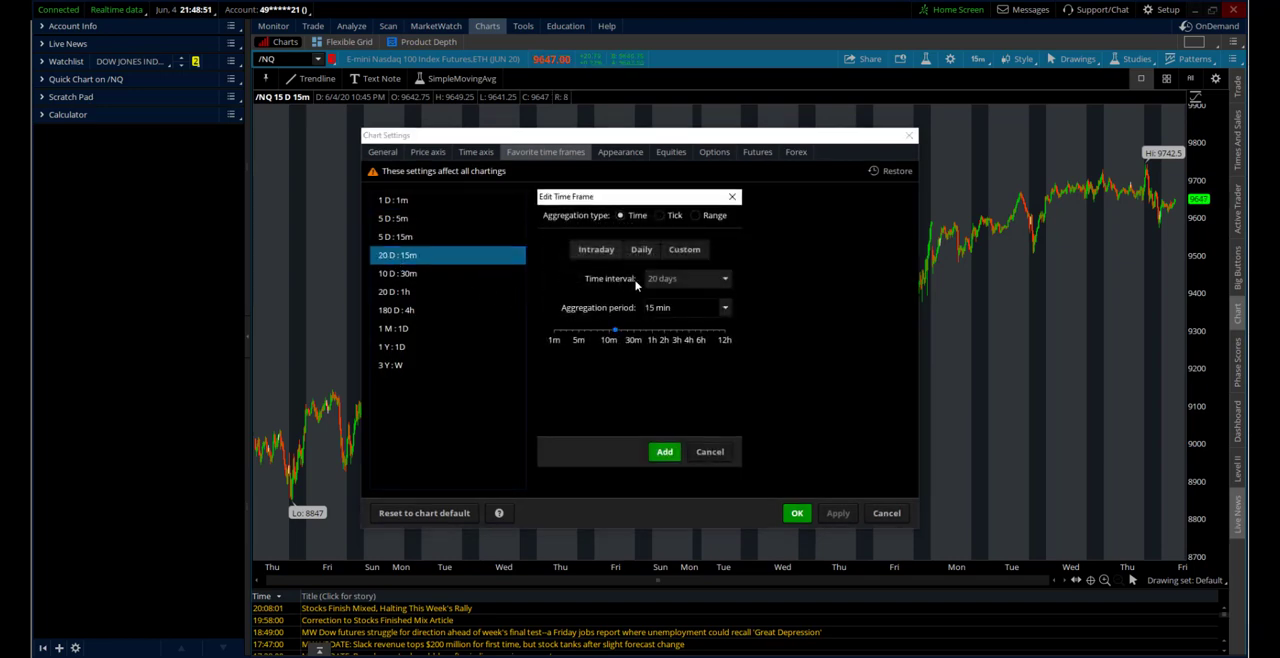
click(669, 281)
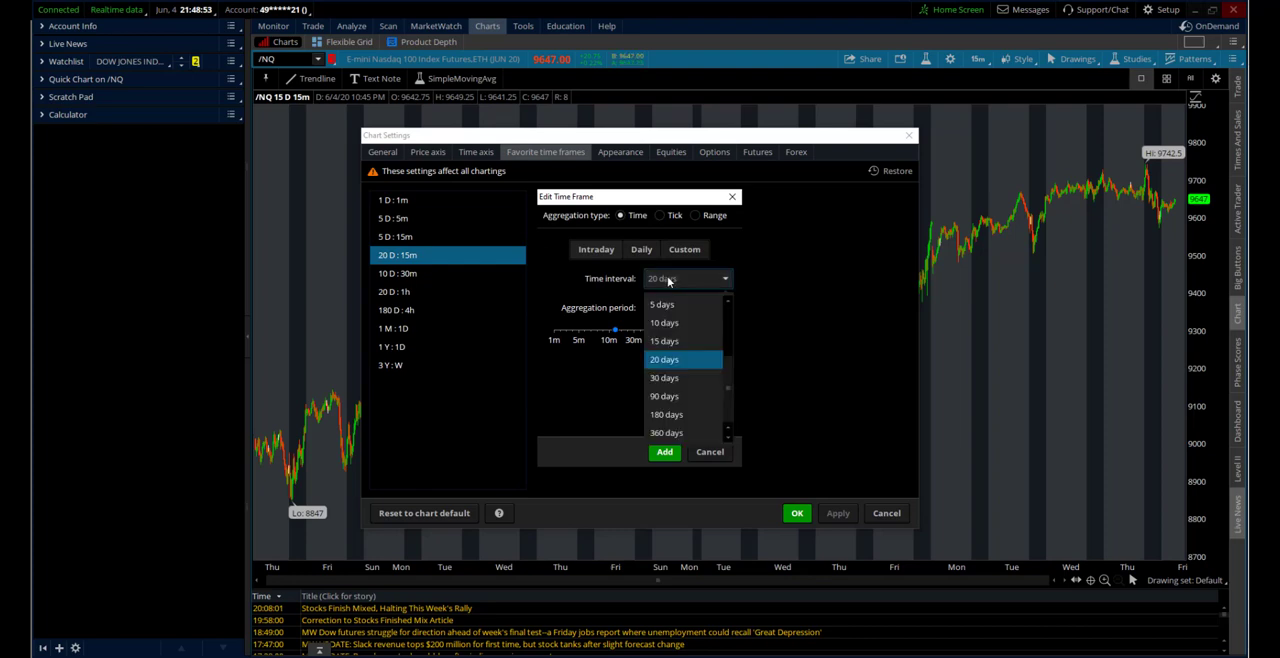
click(670, 341)
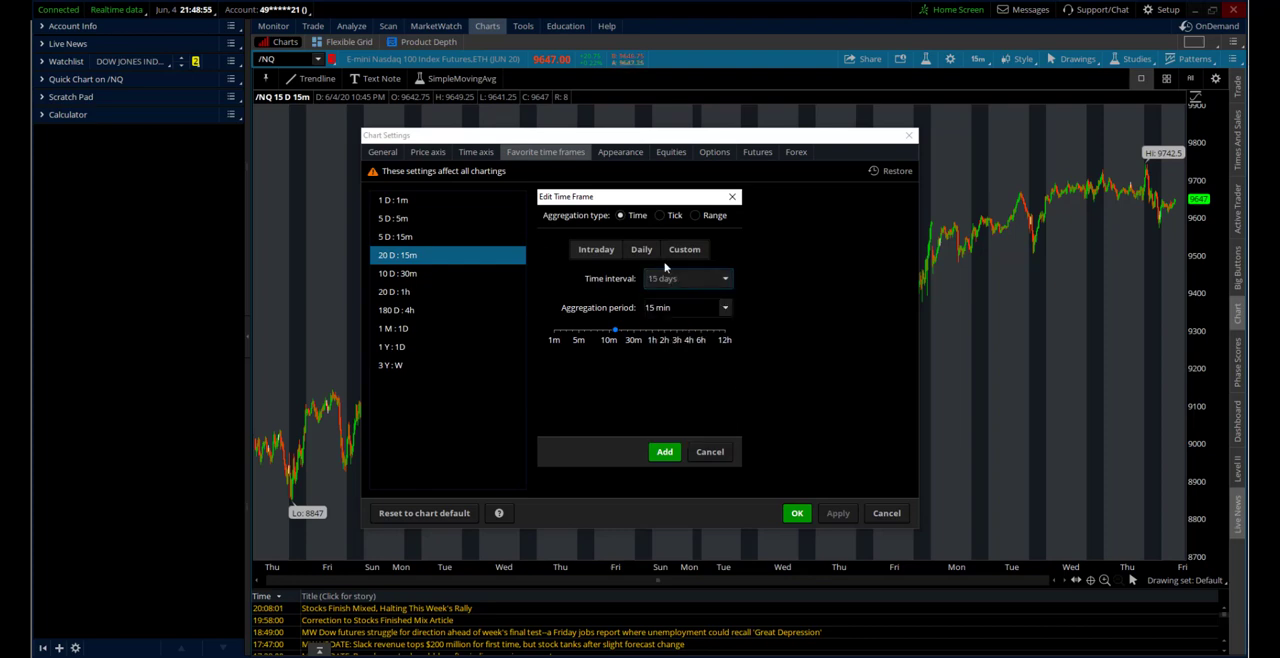
click(665, 452)
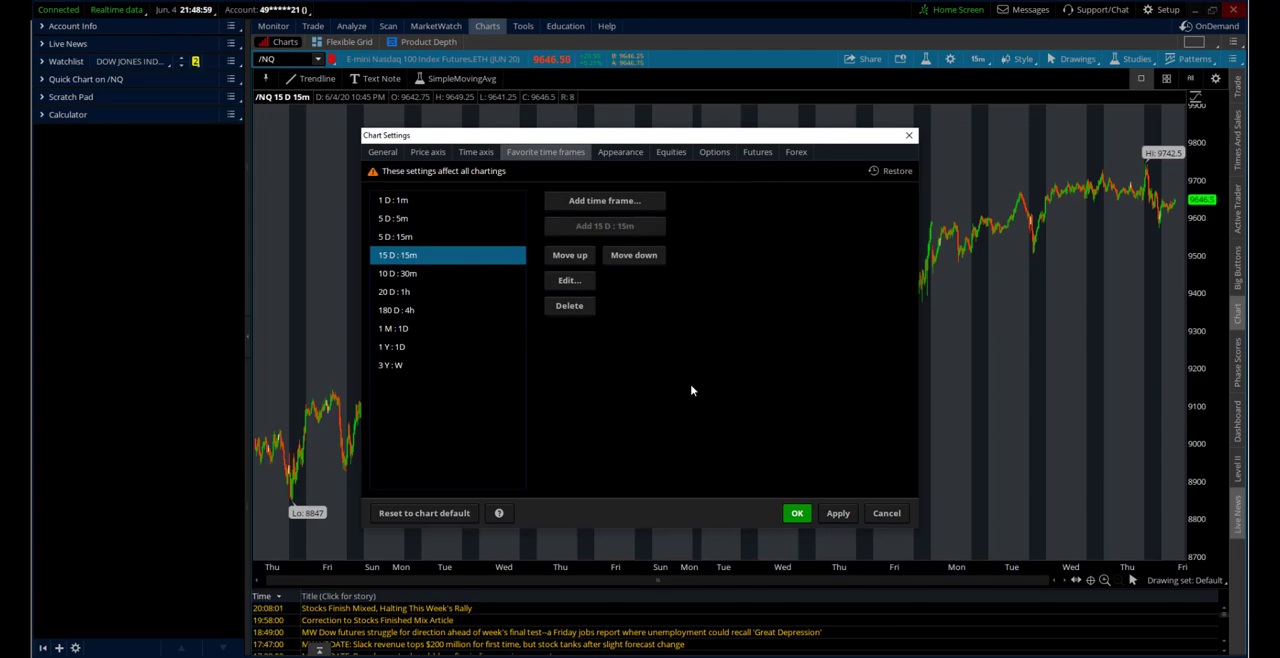
click(798, 515)
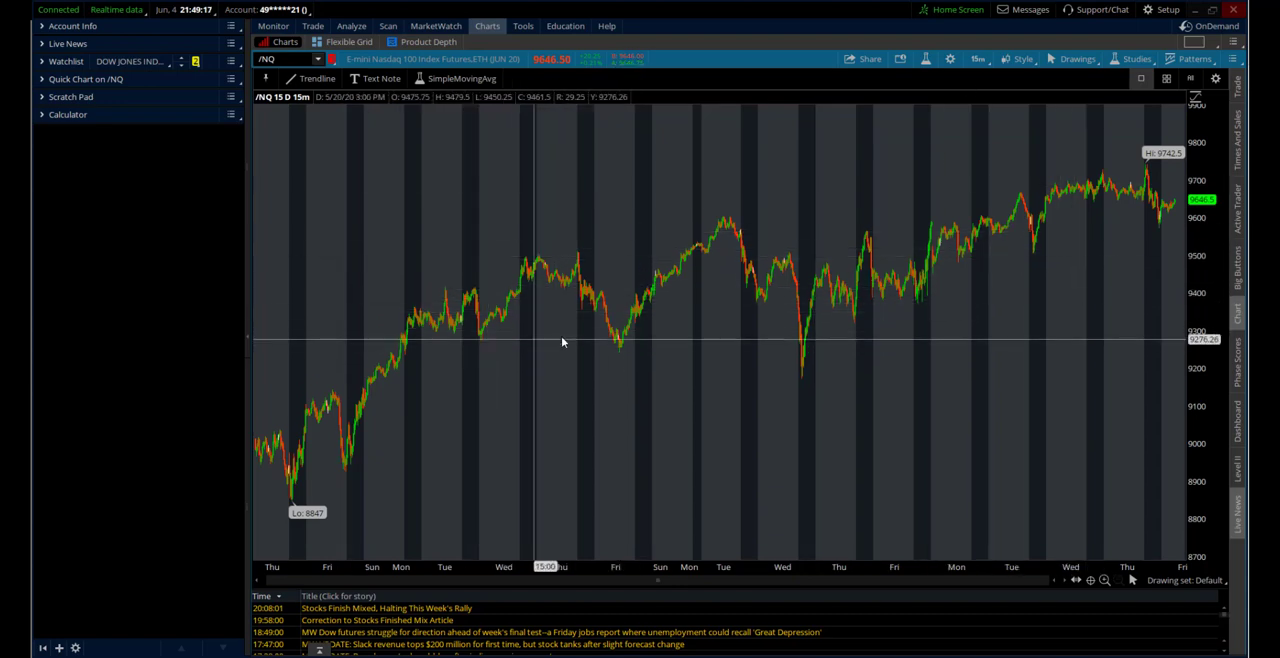
Switch the /NQ chart to the 1 Y : 1D favorite time frame
click(980, 60)
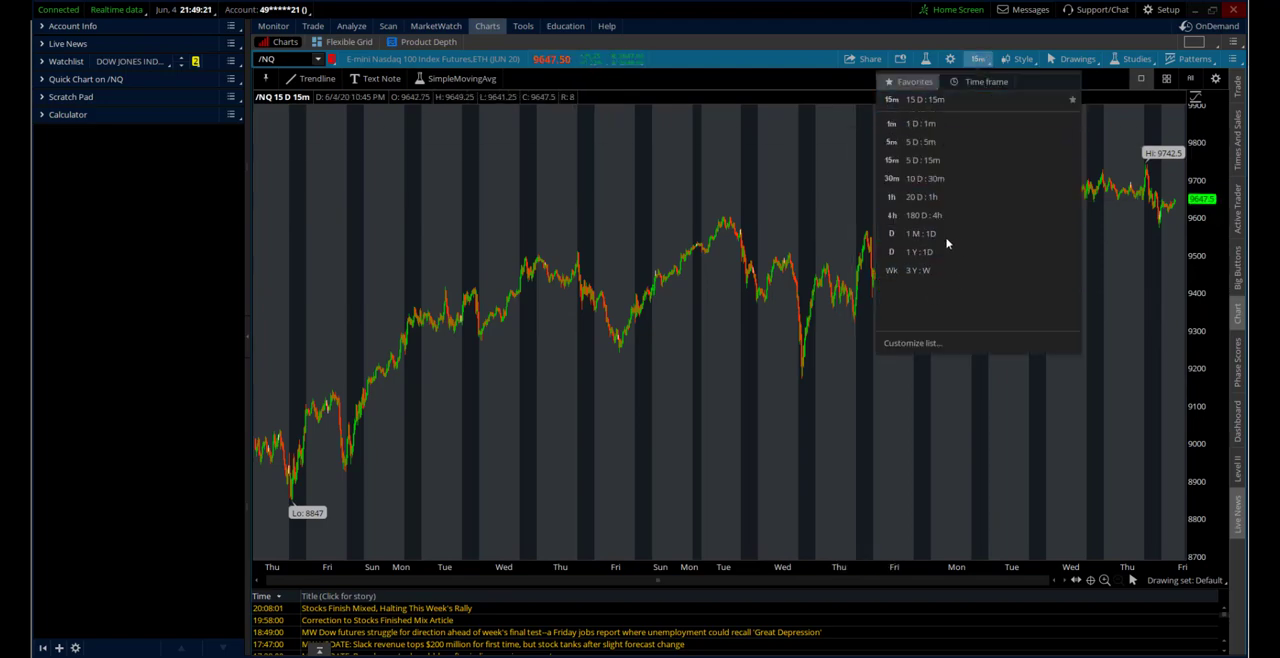
click(916, 251)
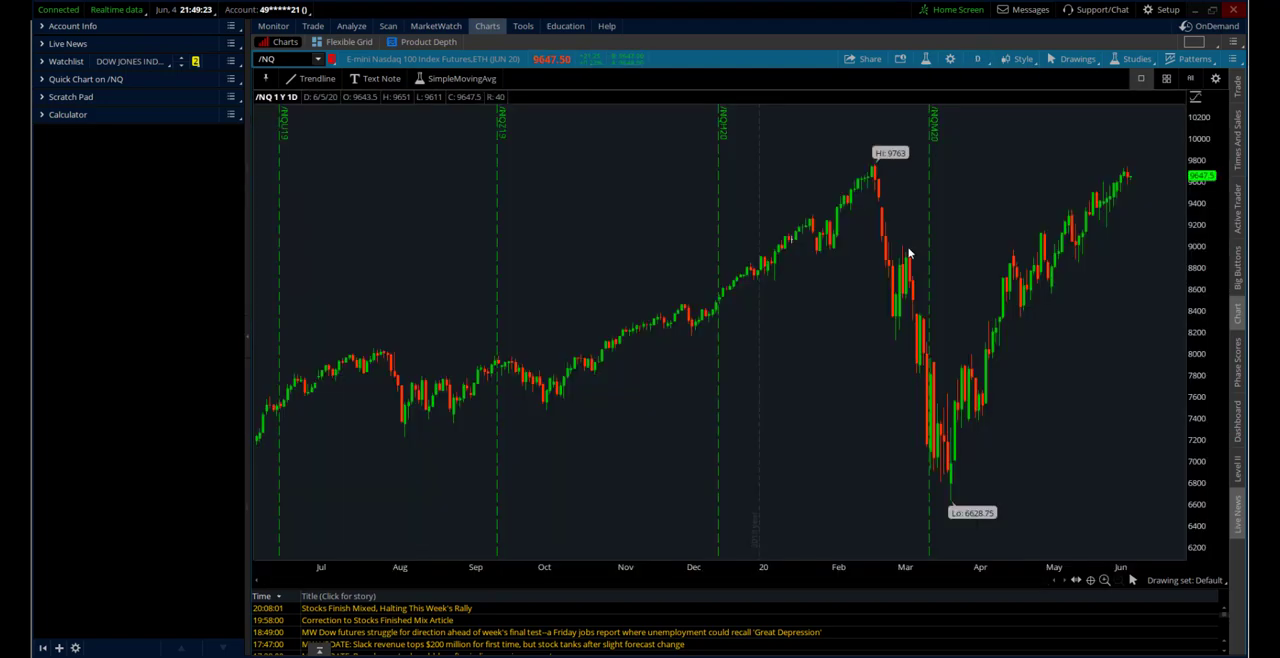
Preview the Bar and Candle trend chart types in the chart's appearance settings
click(949, 62)
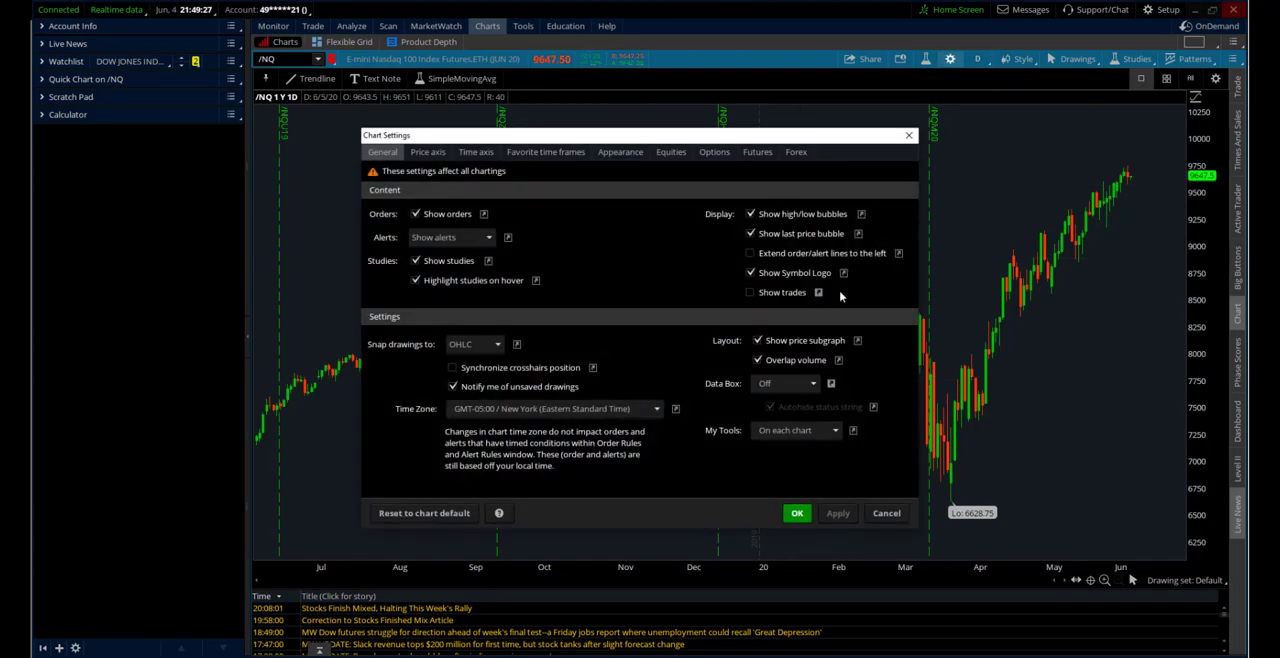
click(605, 153)
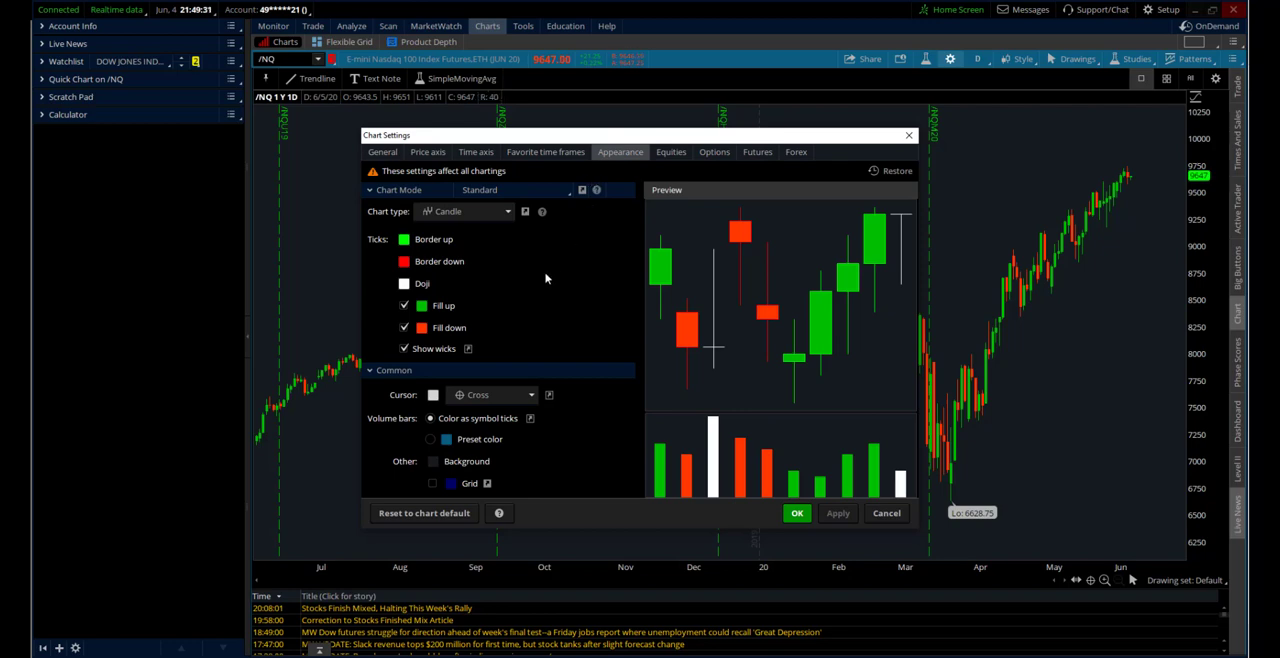
click(484, 211)
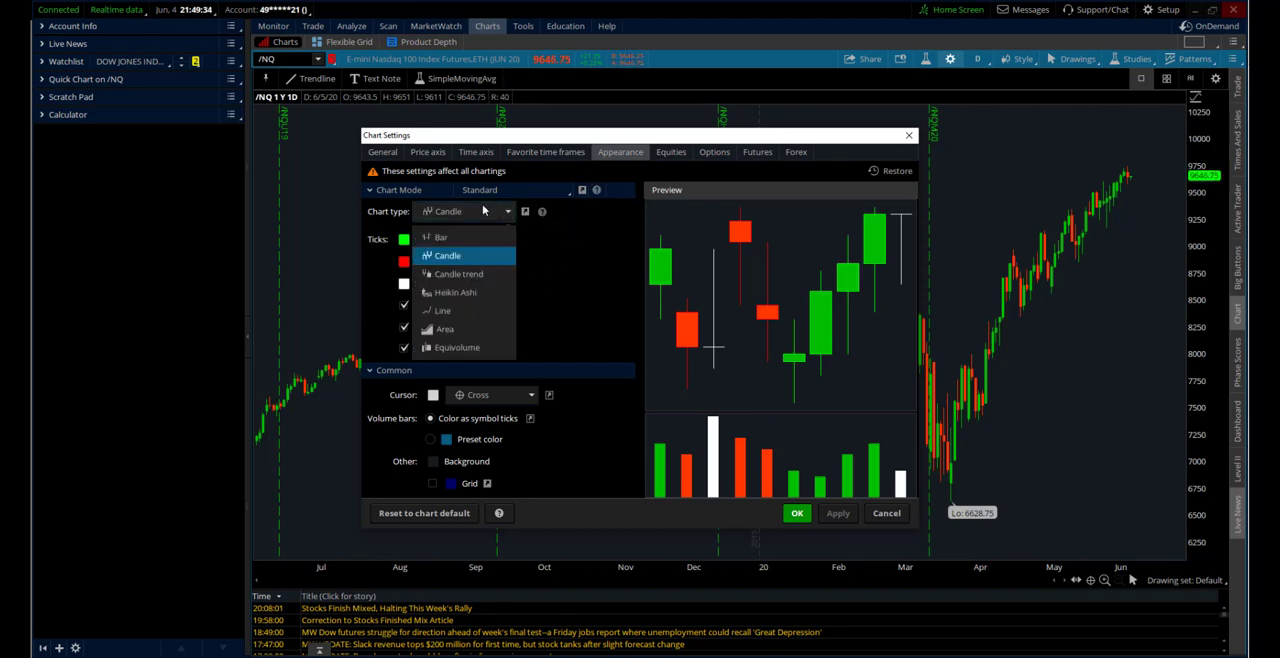
click(444, 240)
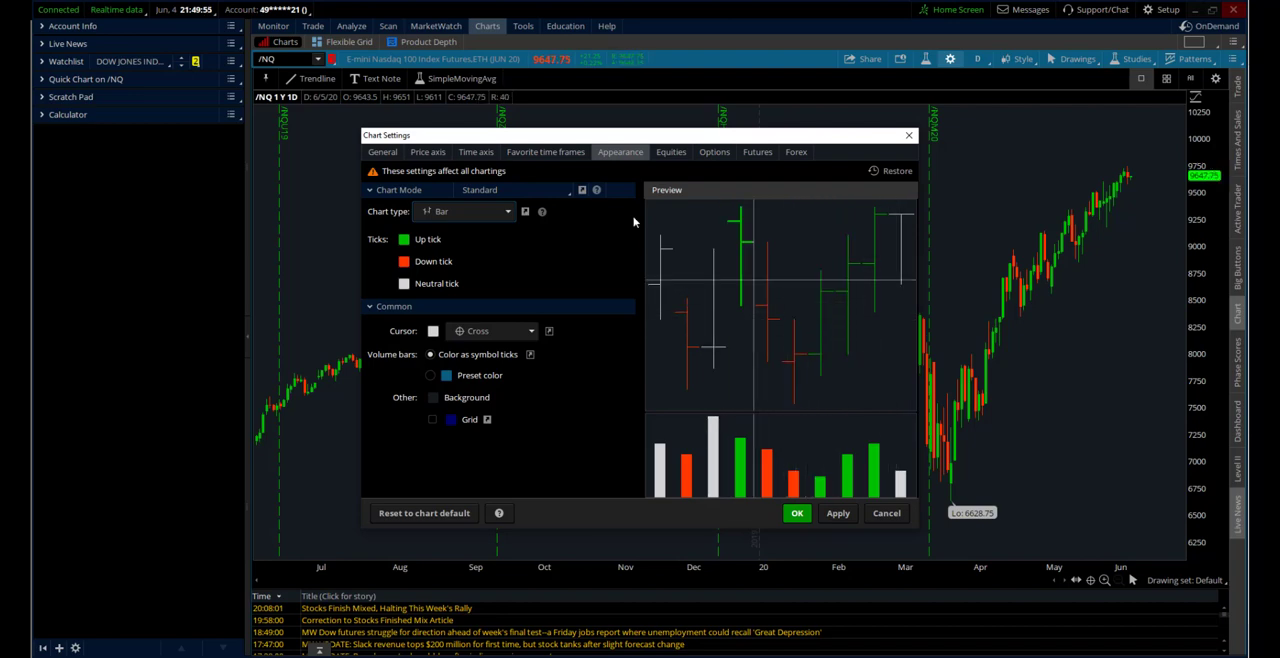
click(493, 214)
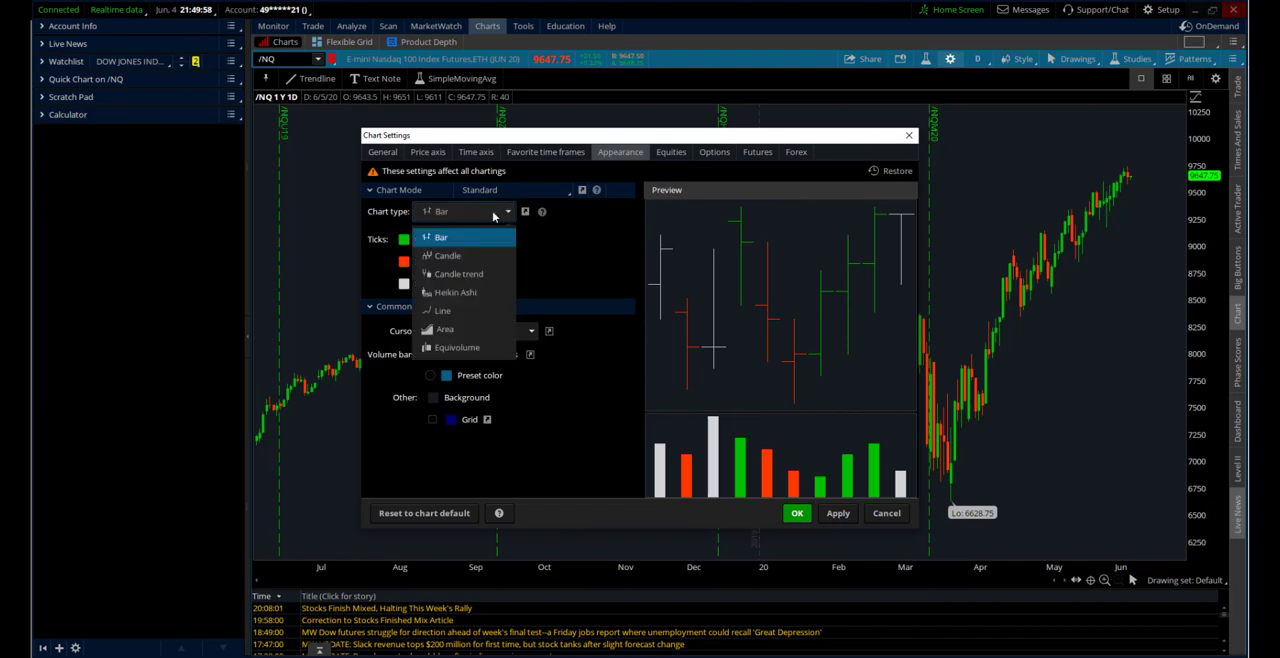
click(470, 274)
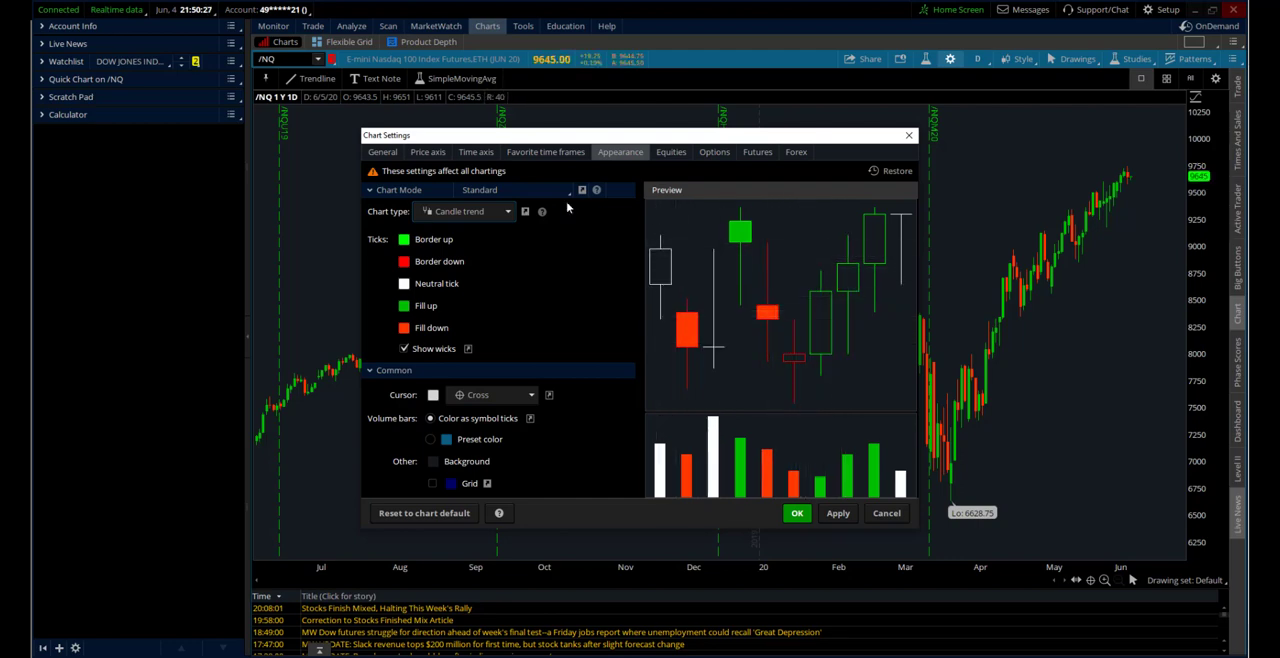
Preview the Heikin Ashi, Line and Area chart types in the appearance settings
click(488, 215)
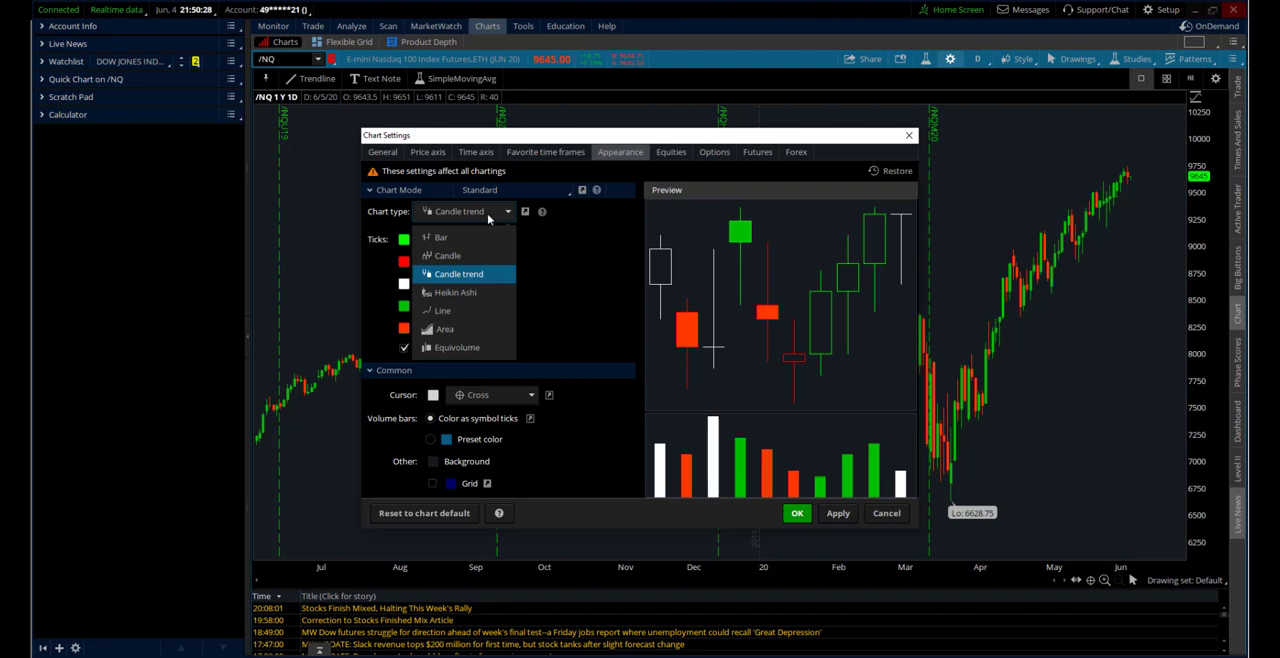
click(470, 292)
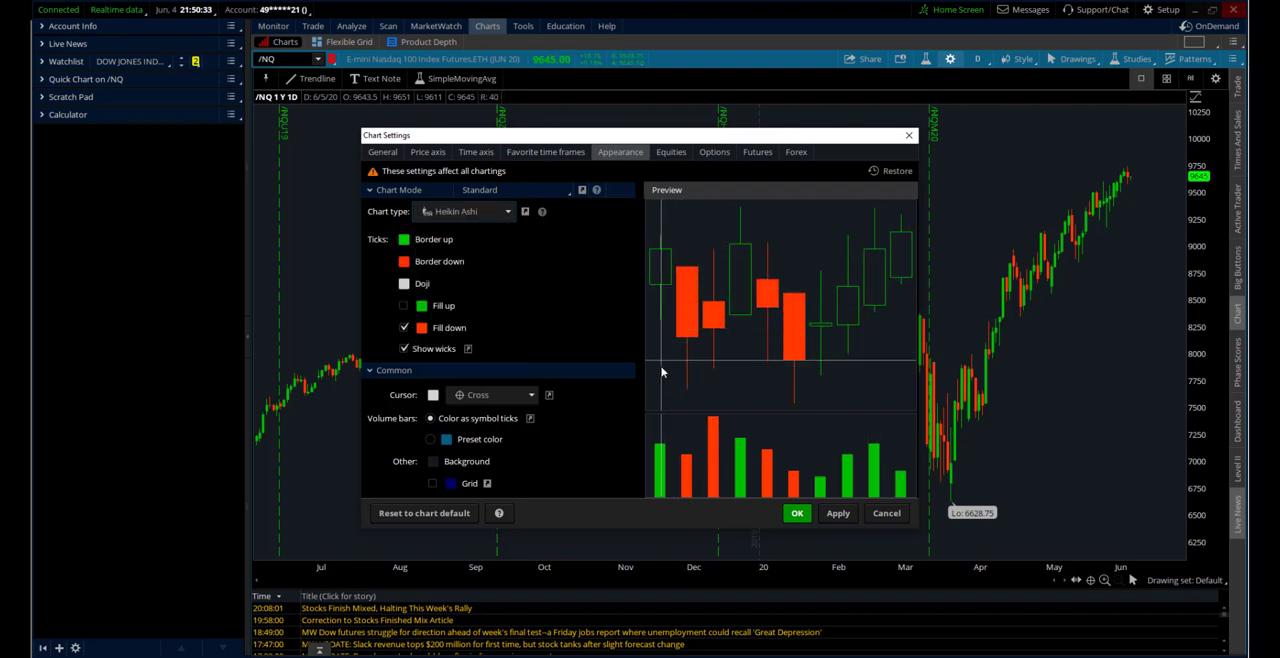
click(468, 211)
click(475, 312)
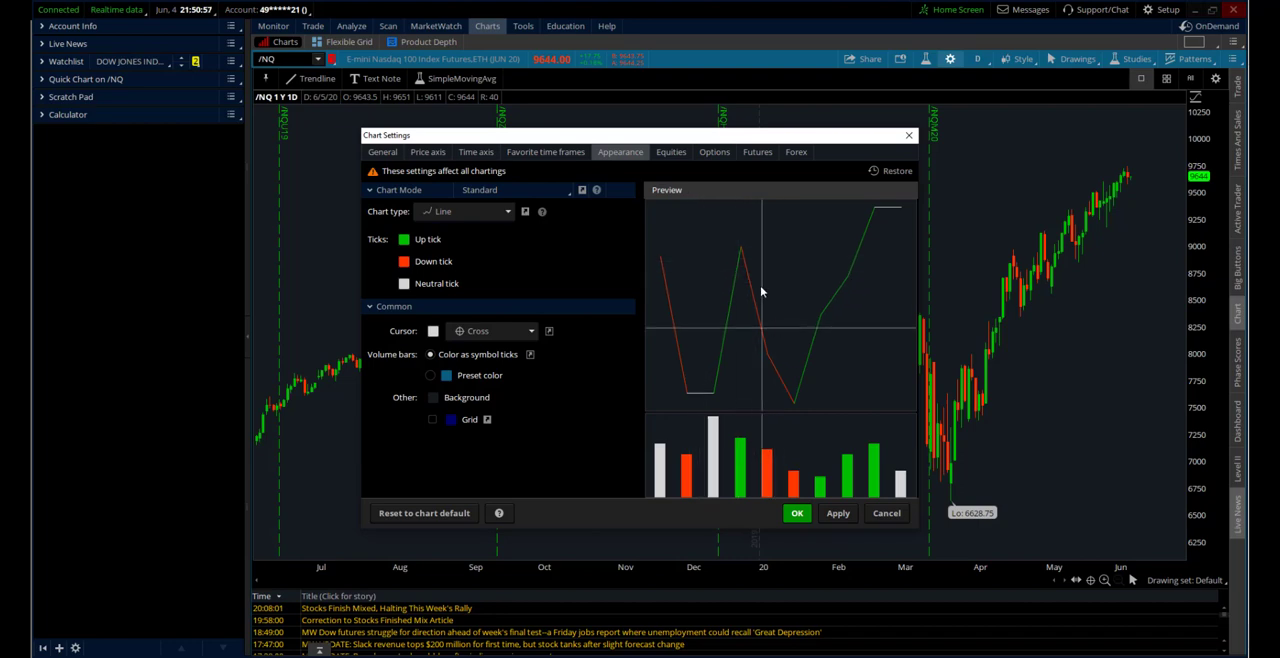
click(474, 214)
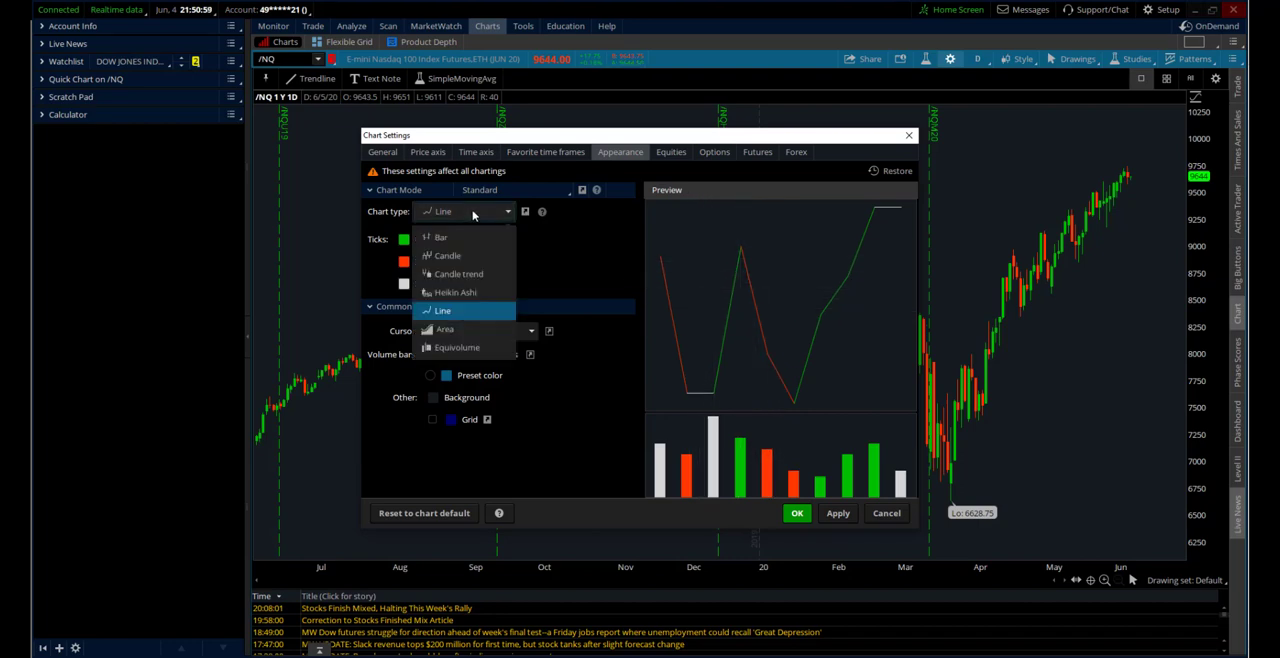
click(476, 331)
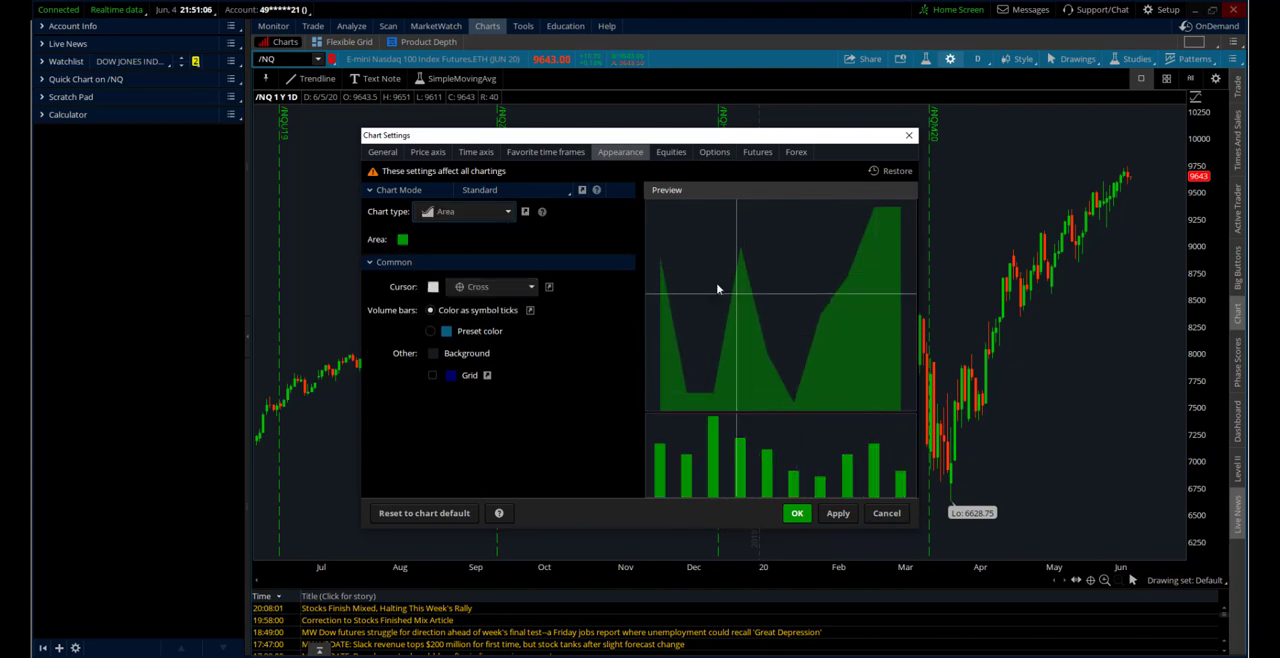
Set the chart type back to Candle, look over the futures settings and accept the chart settings
click(486, 213)
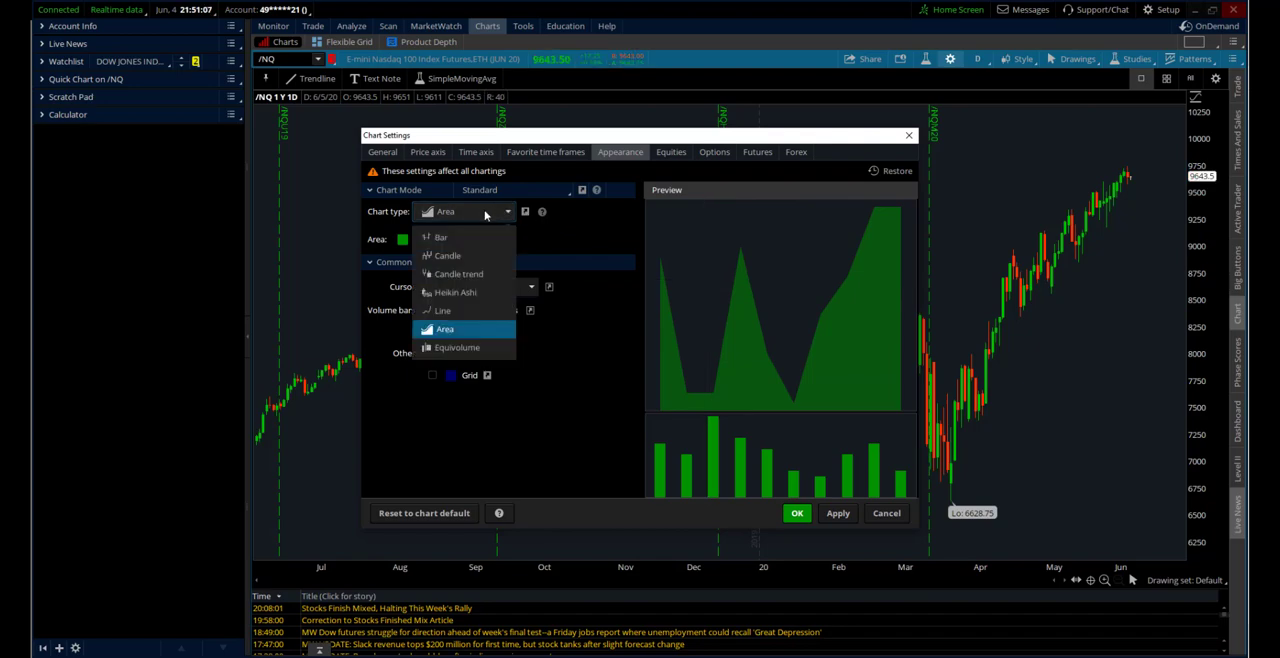
click(447, 256)
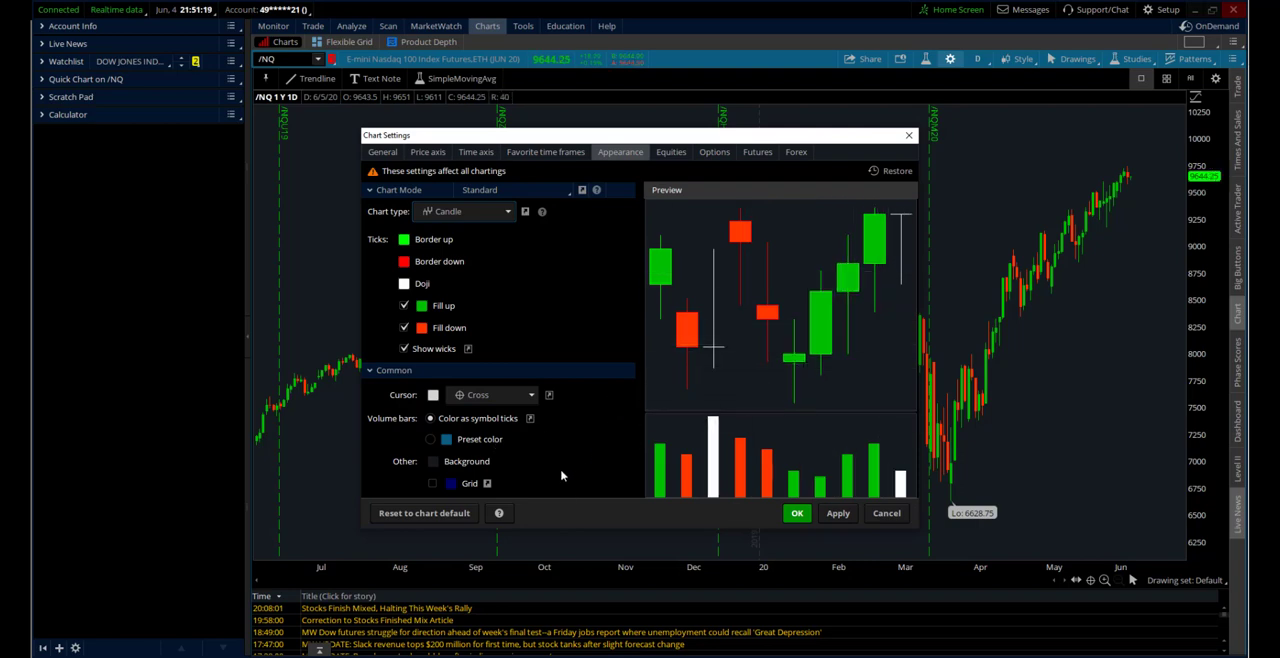
click(752, 158)
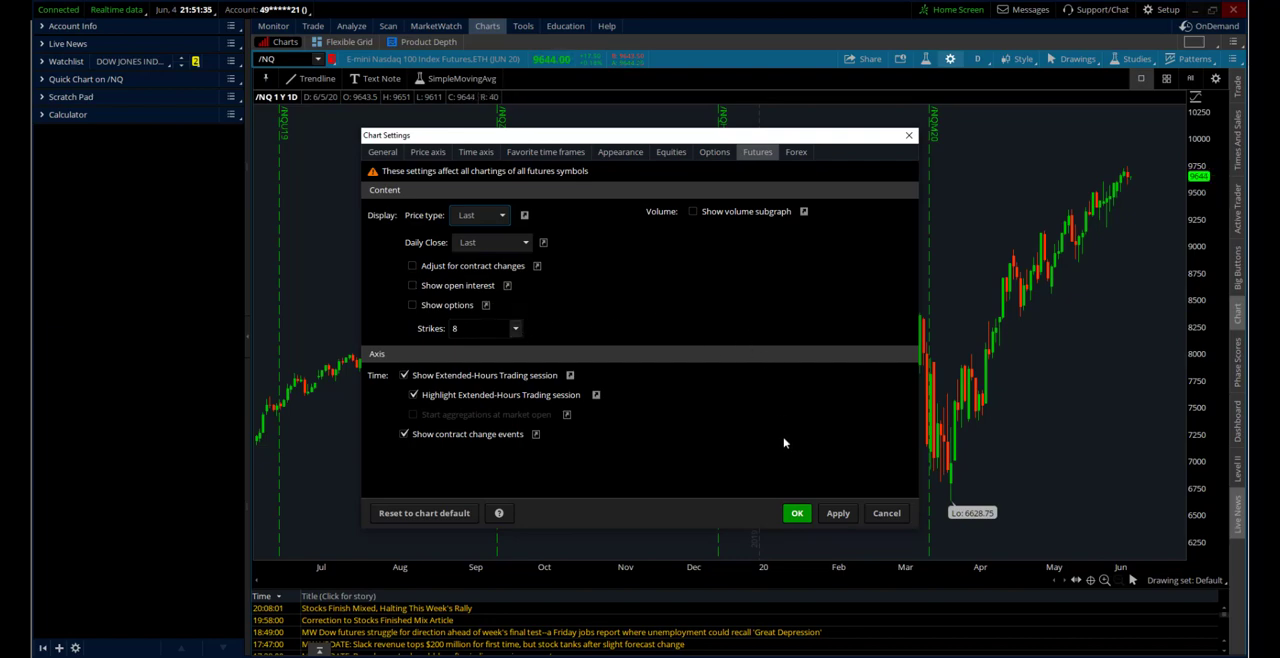
click(797, 513)
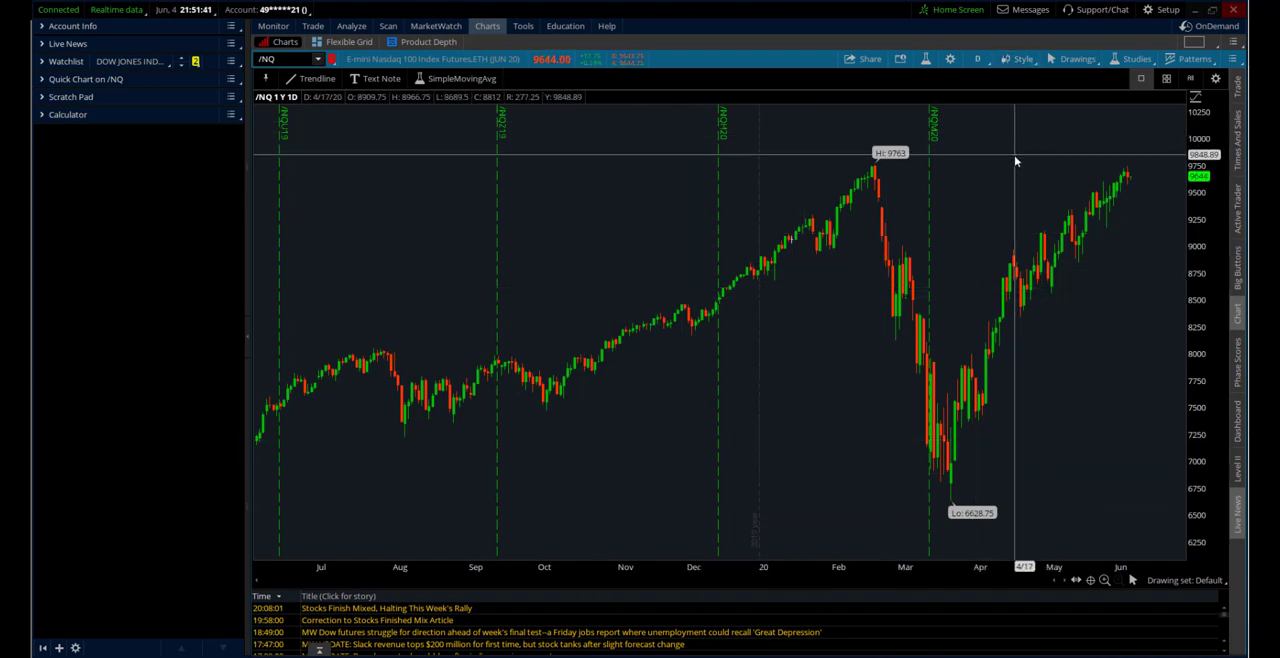
Save the current chart style as "OEC Daily" without including patterns and study set
click(1020, 62)
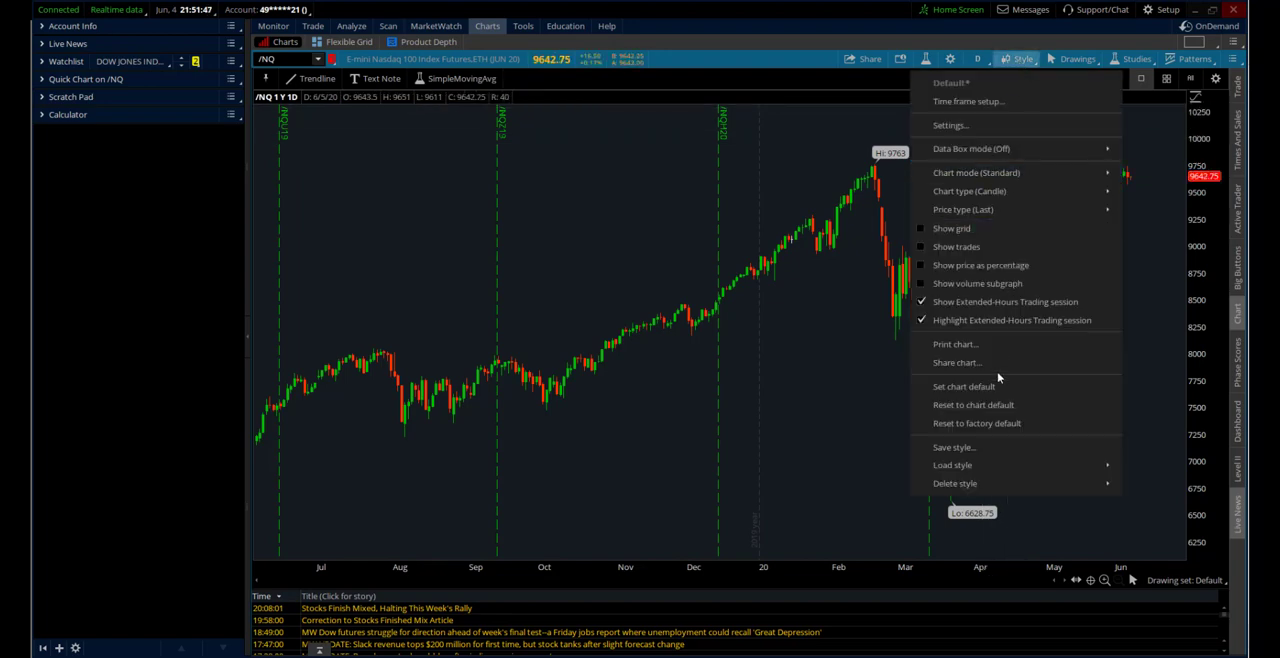
click(980, 447)
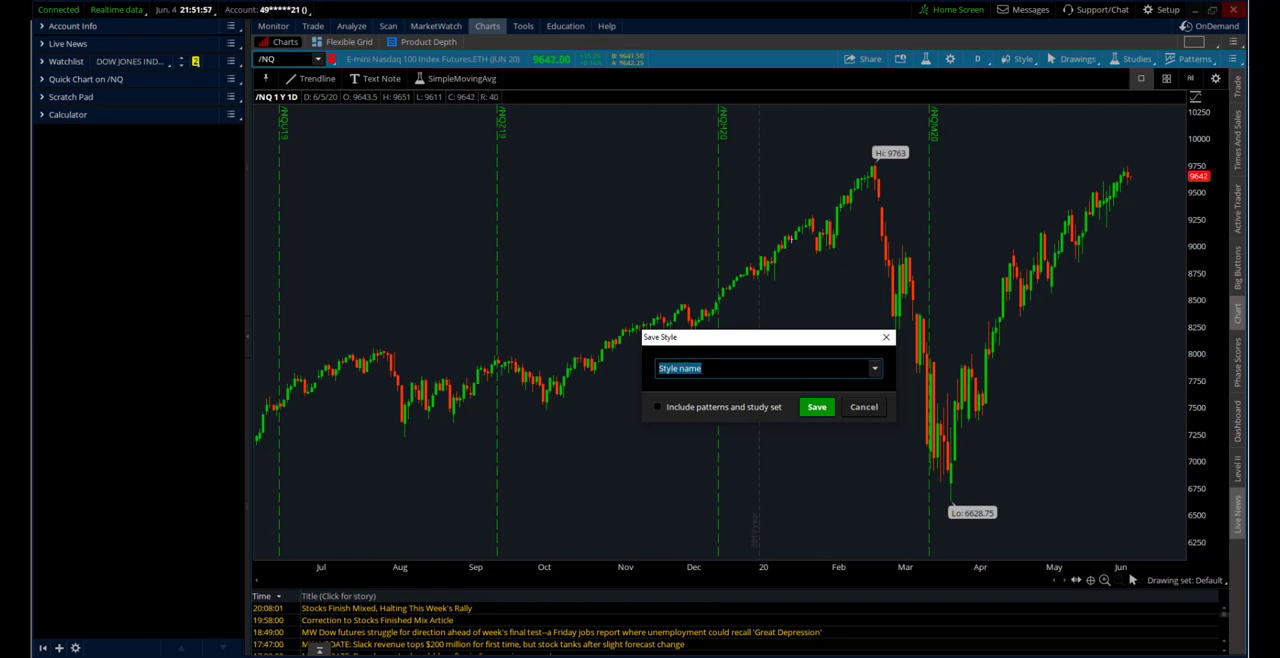
text(OEC Daily)
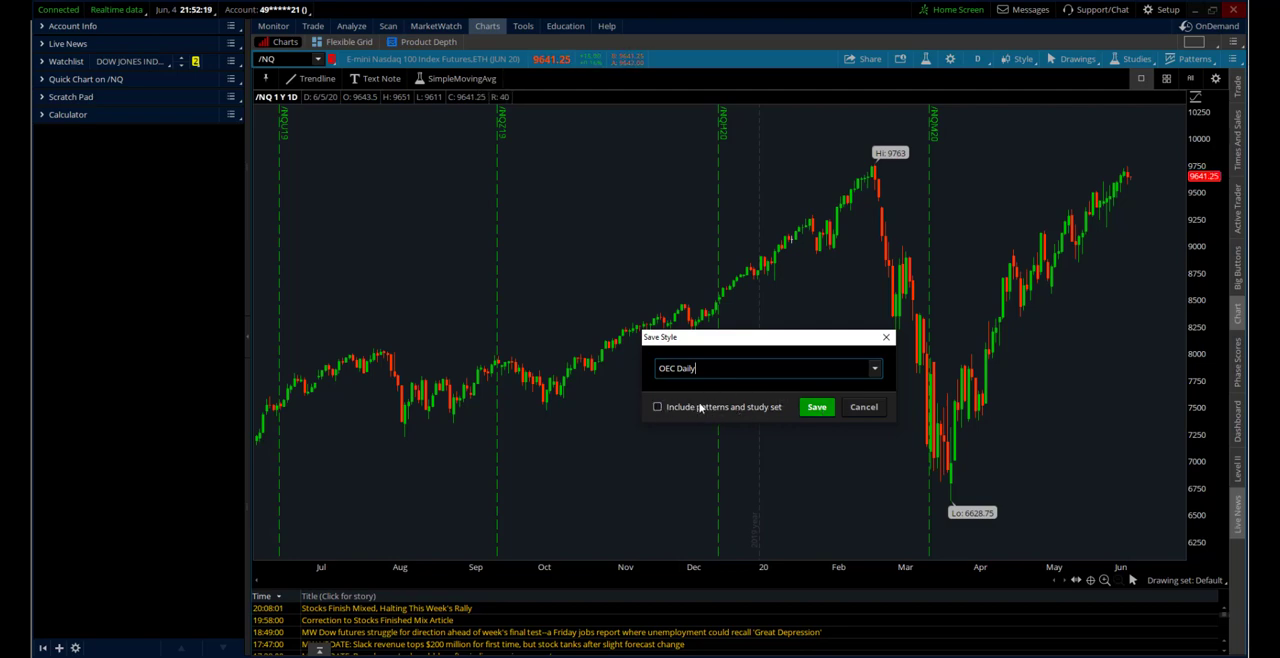
click(816, 407)
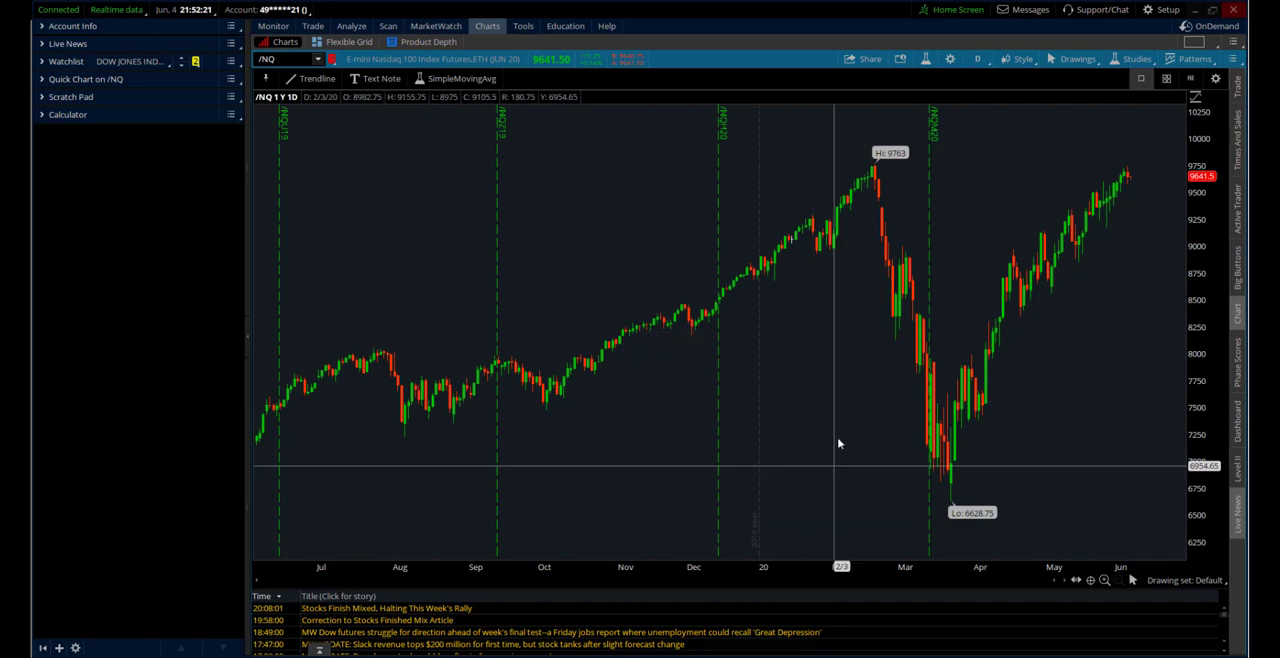
Add a quick-access button for the OEC Daily style to the chart's custom tools and finish the customization
click(1215, 79)
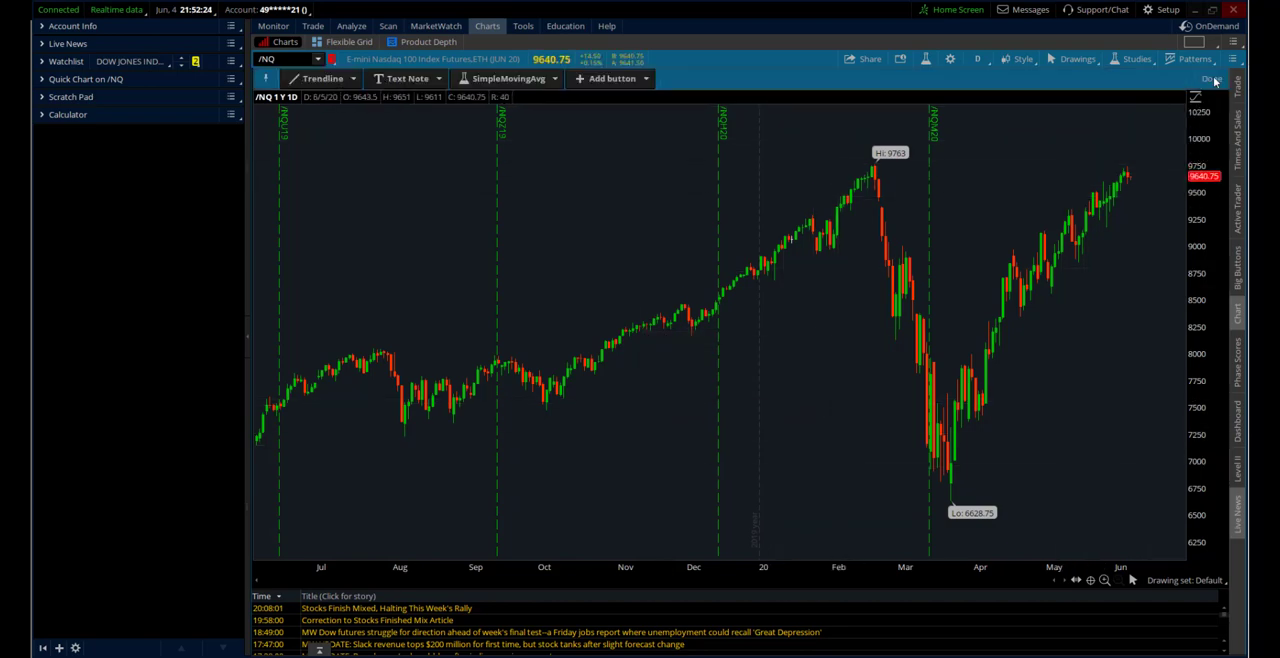
click(627, 80)
mouse_move(680, 138)
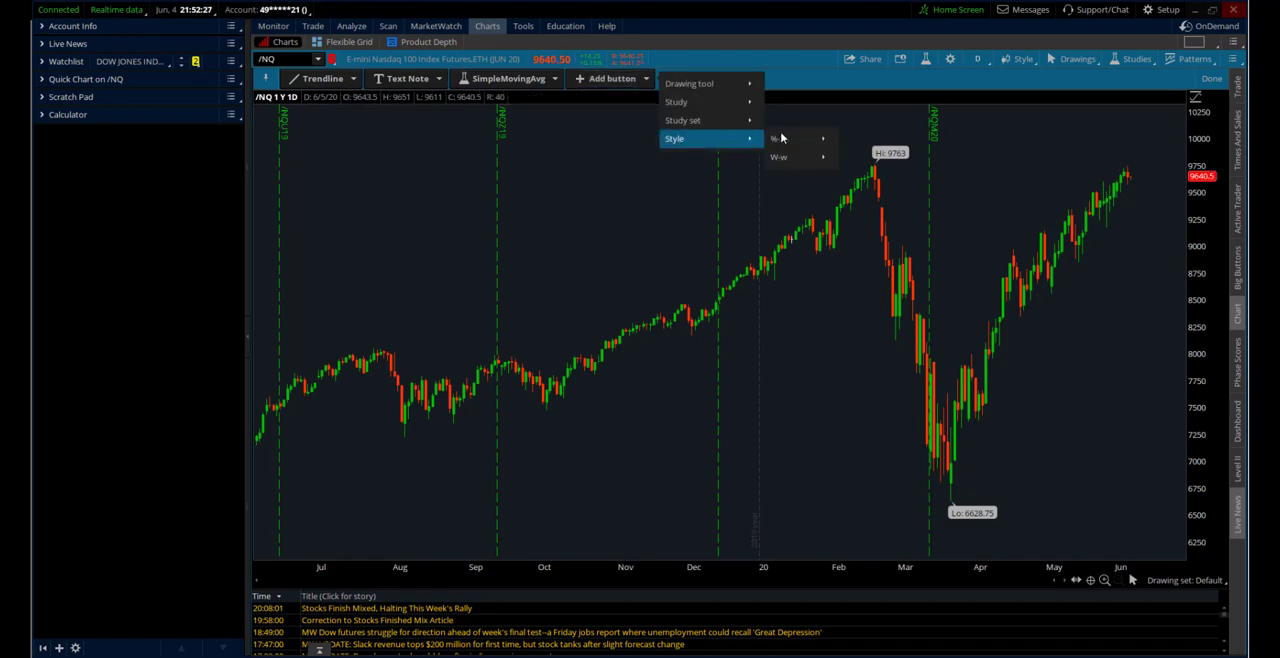
mouse_move(788, 139)
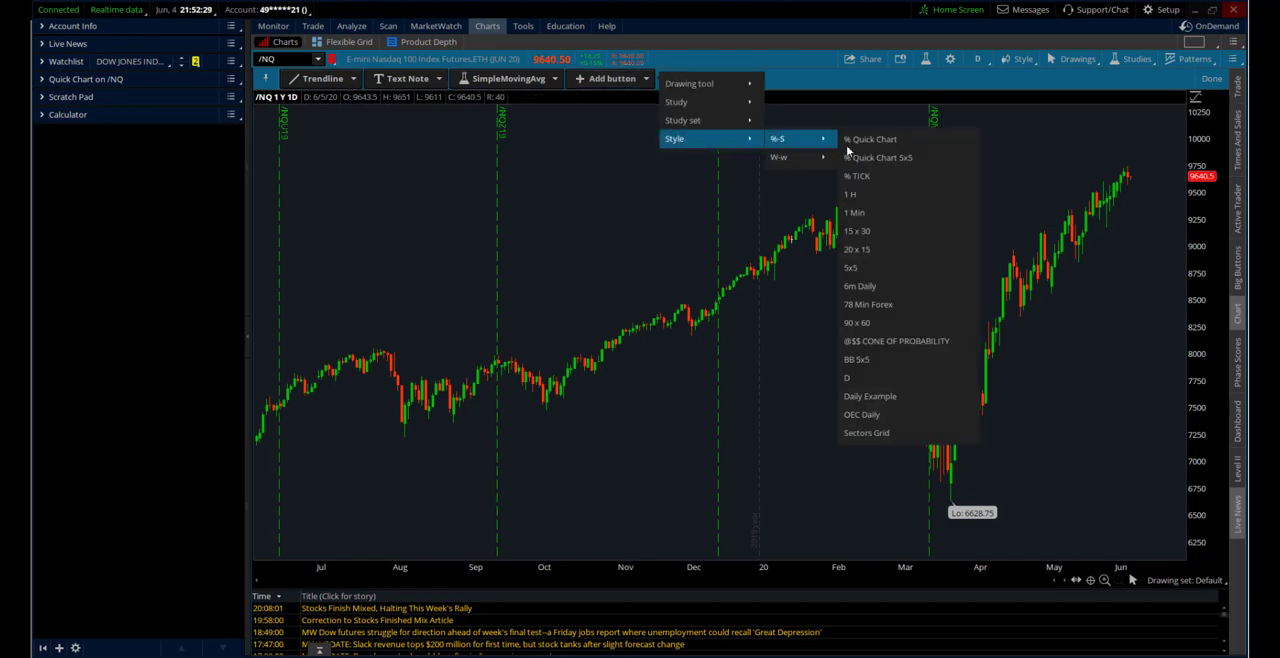
click(880, 418)
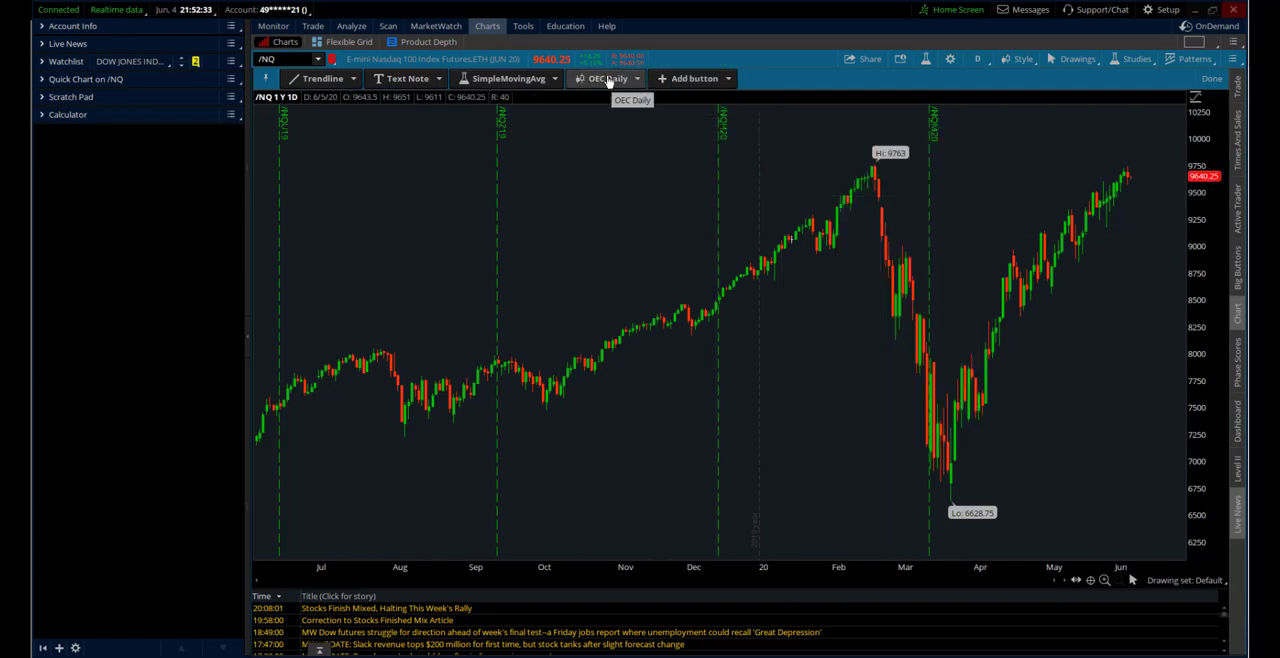
click(1212, 78)
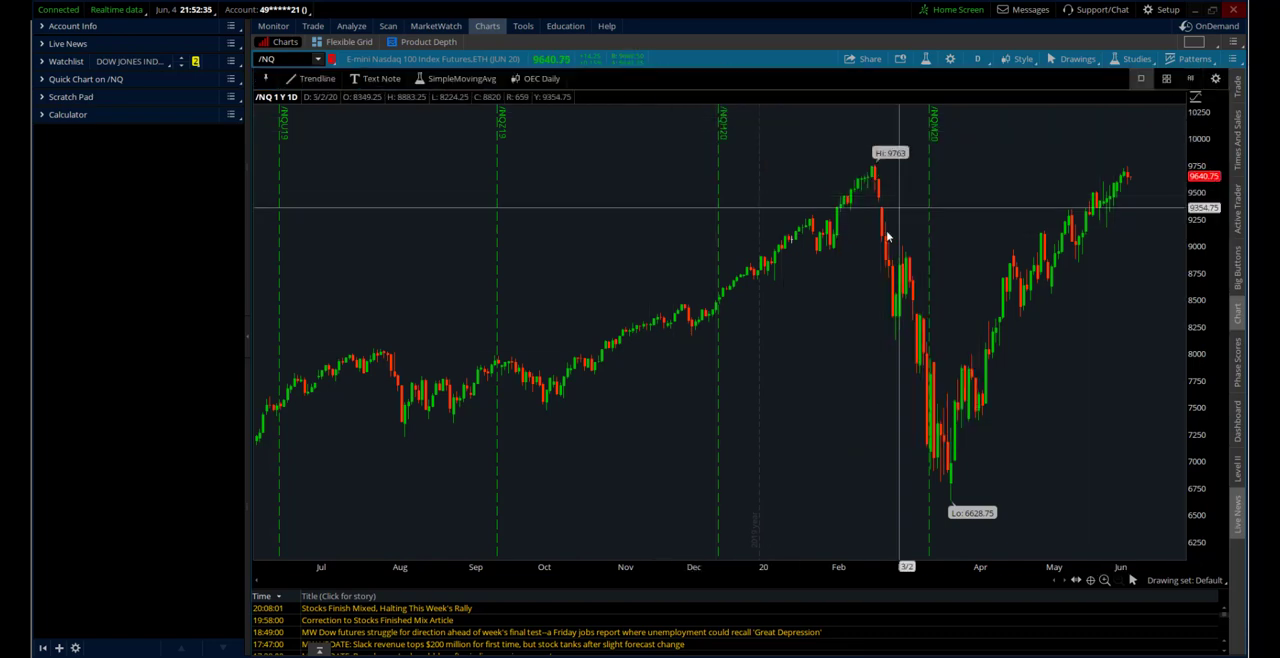
Try the 5 D : 5m time frame on the chart and restore the daily view with the saved OEC Daily style
click(977, 58)
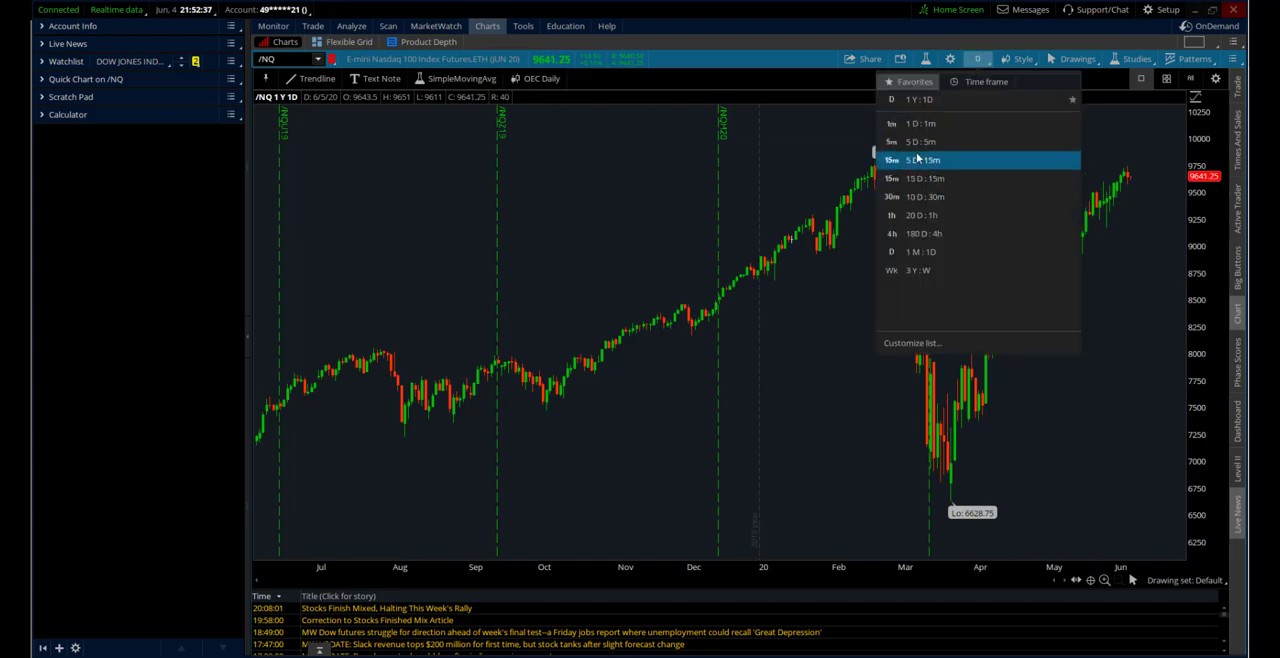
click(918, 141)
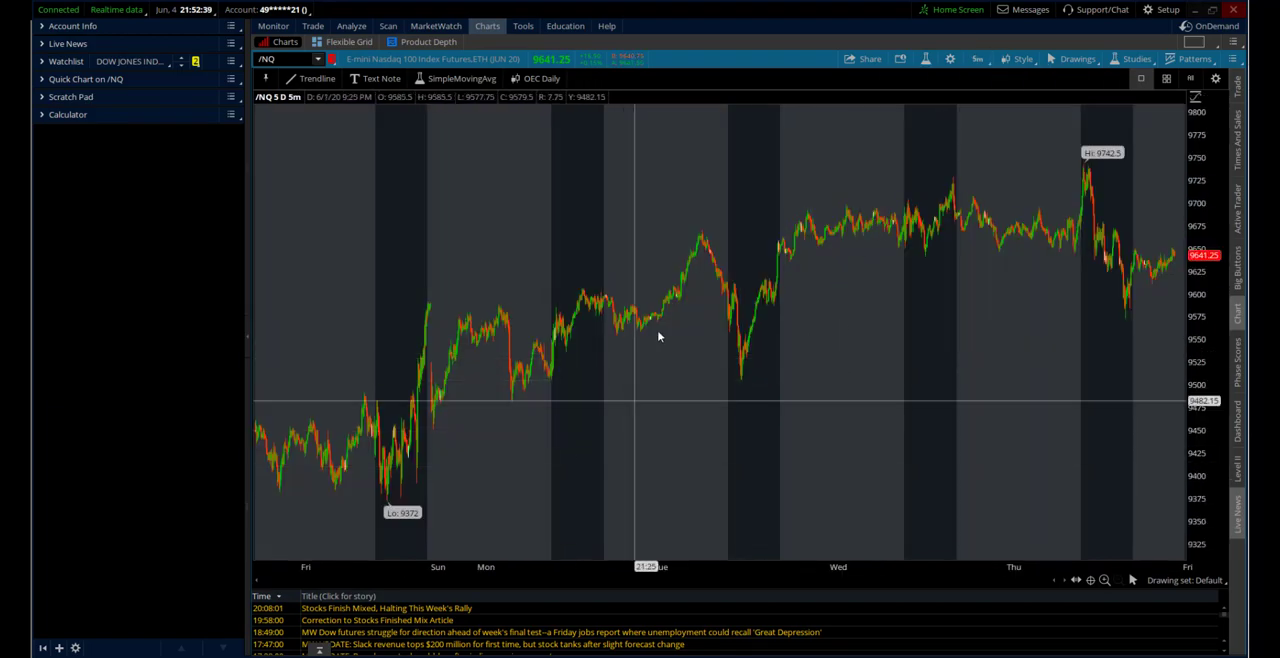
click(539, 78)
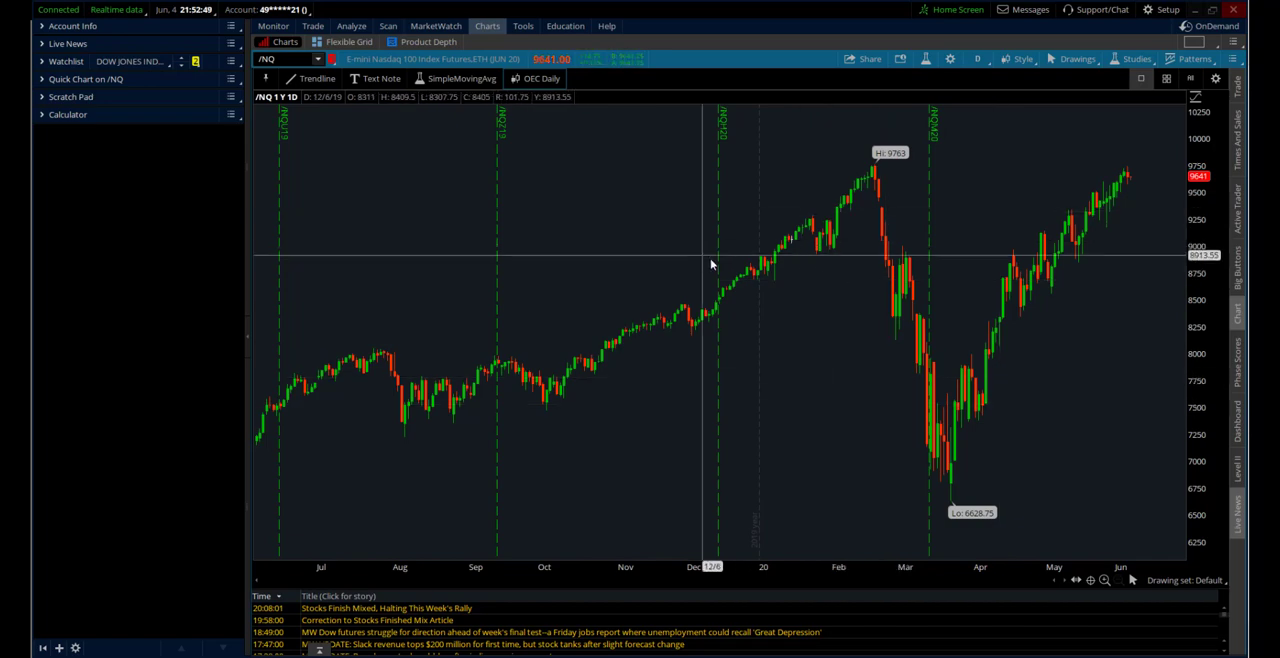
Switch the chart to the 15 D : 15m time frame, review the appearance and futures settings and accept them
click(977, 58)
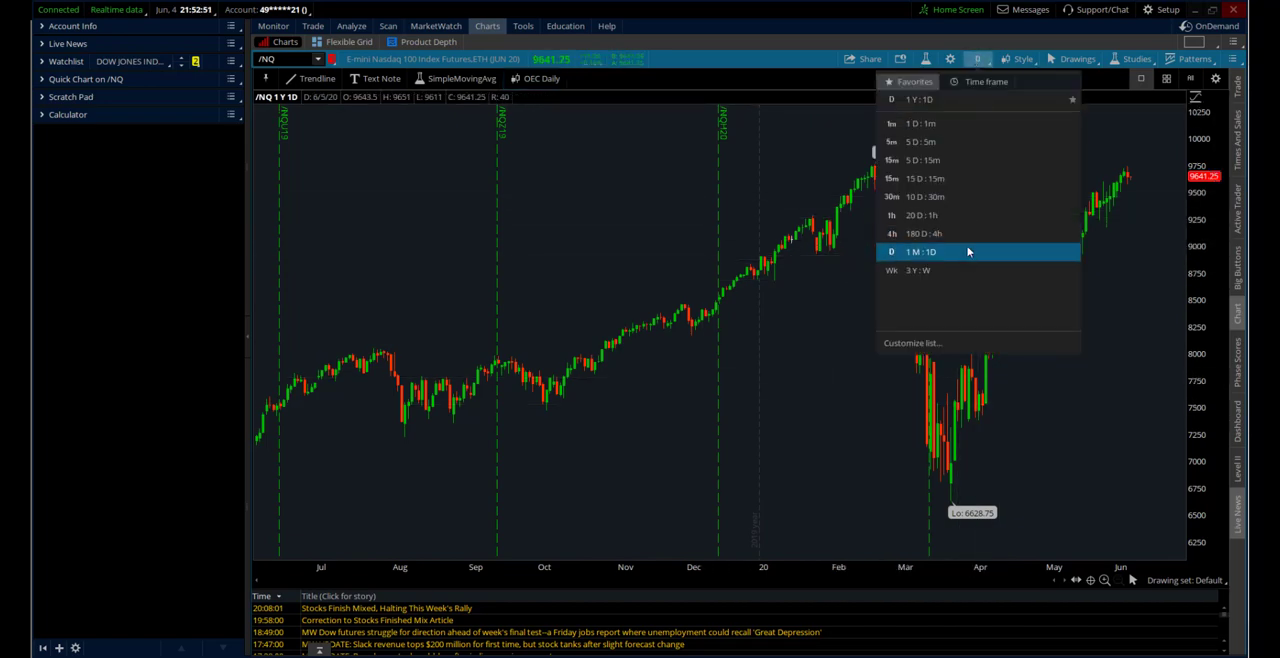
click(951, 179)
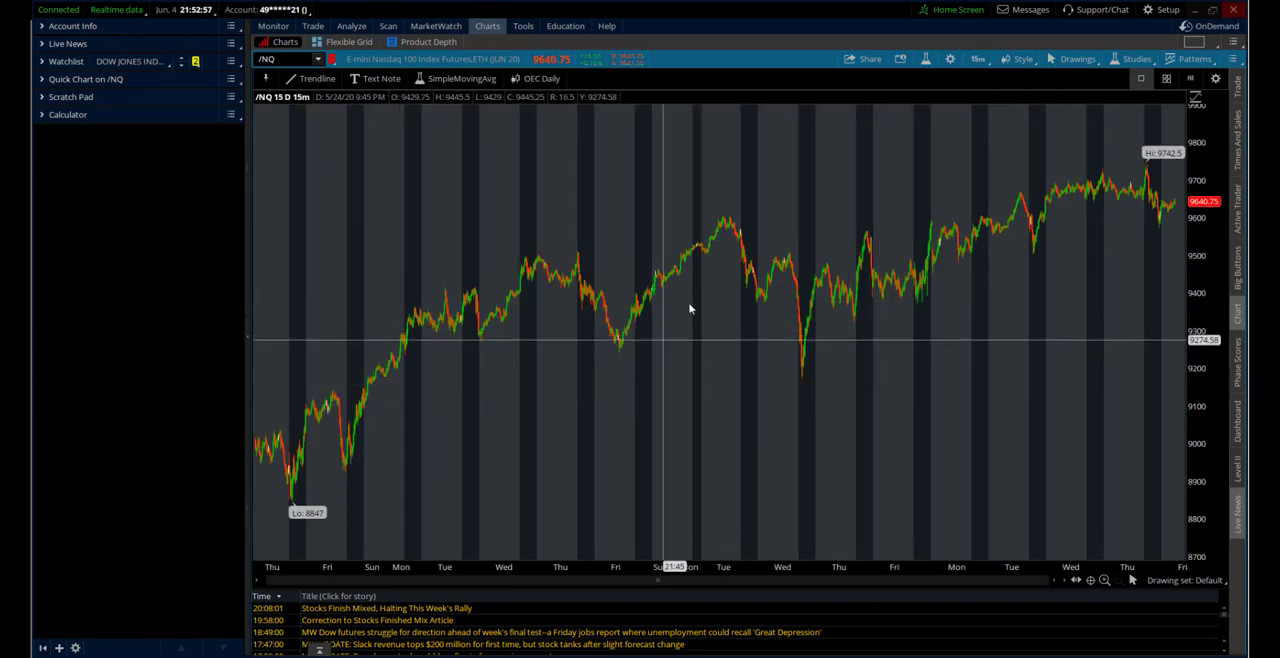
click(950, 60)
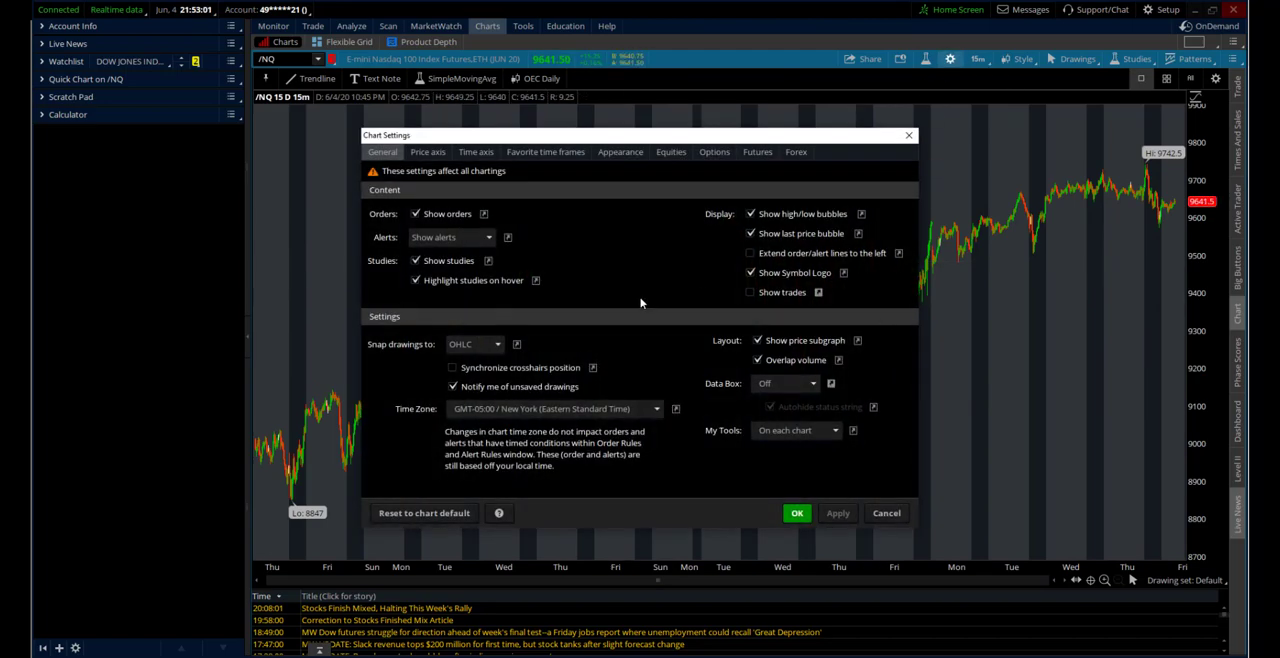
click(620, 152)
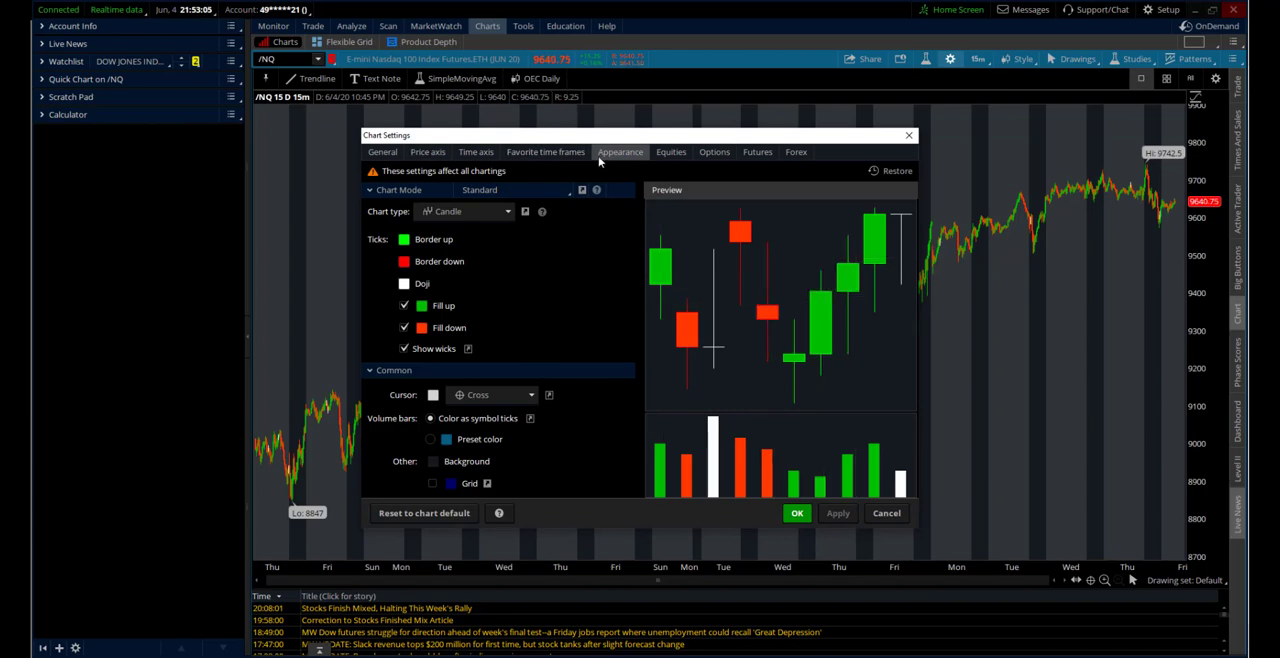
click(762, 154)
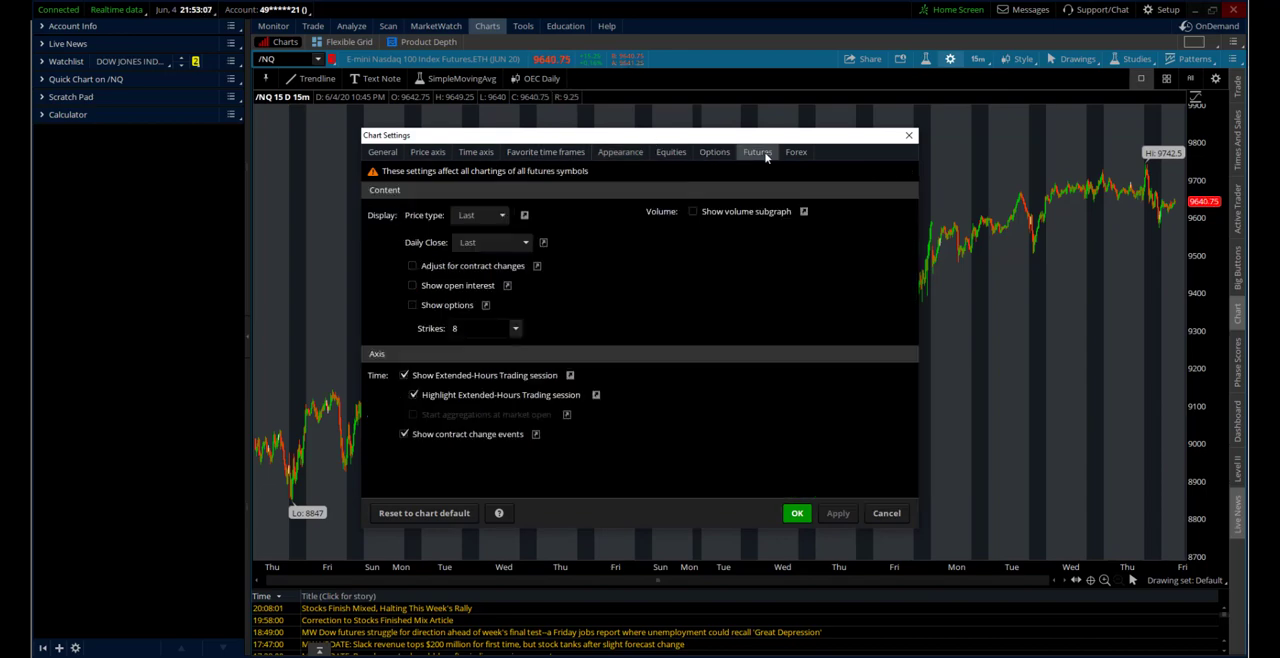
click(797, 513)
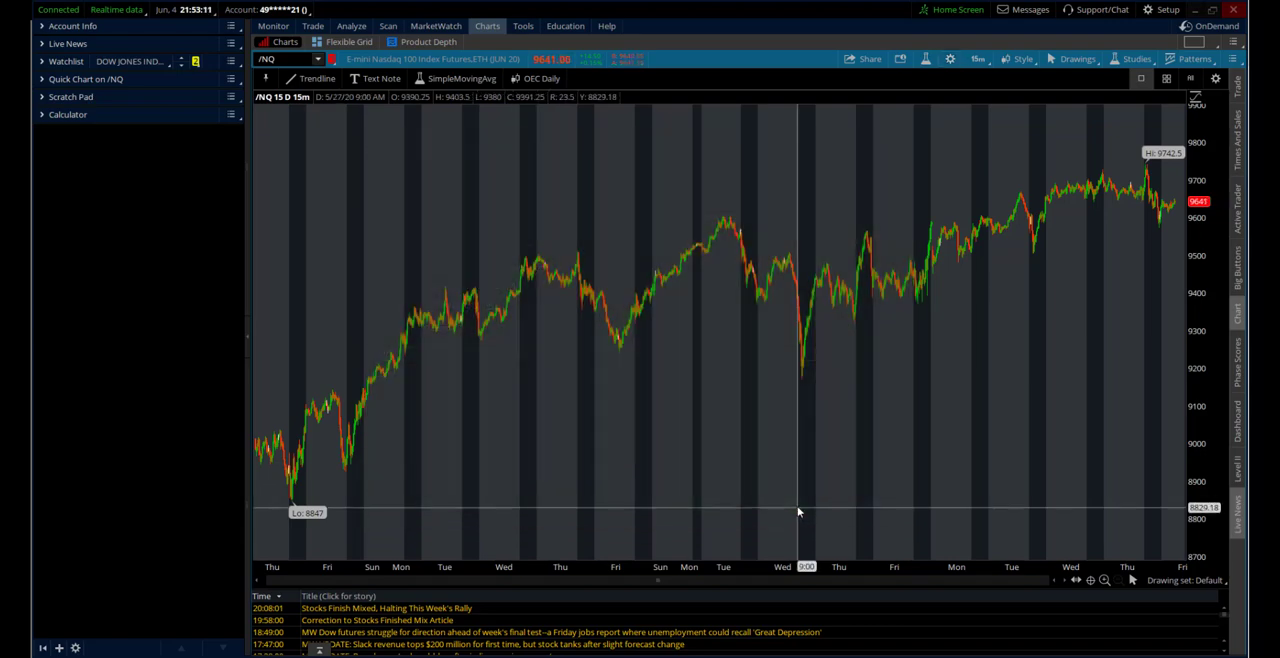
Save the current chart style as "OEC 15 Min" without including patterns and study set
click(1017, 59)
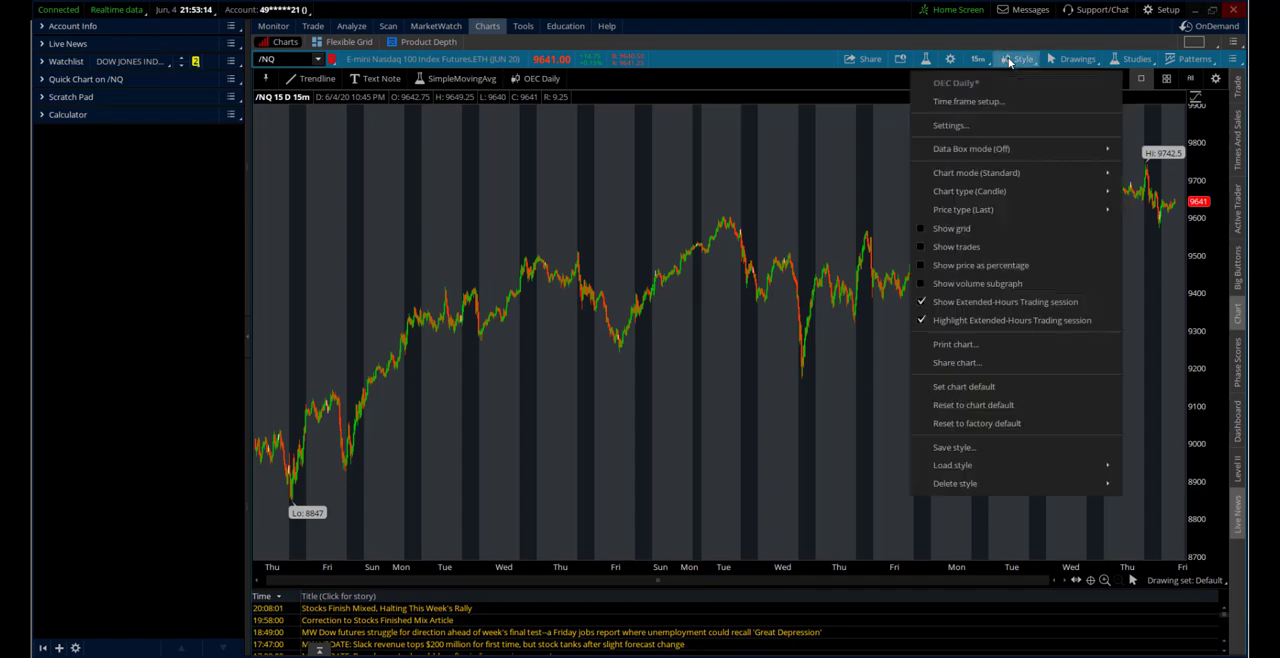
click(953, 448)
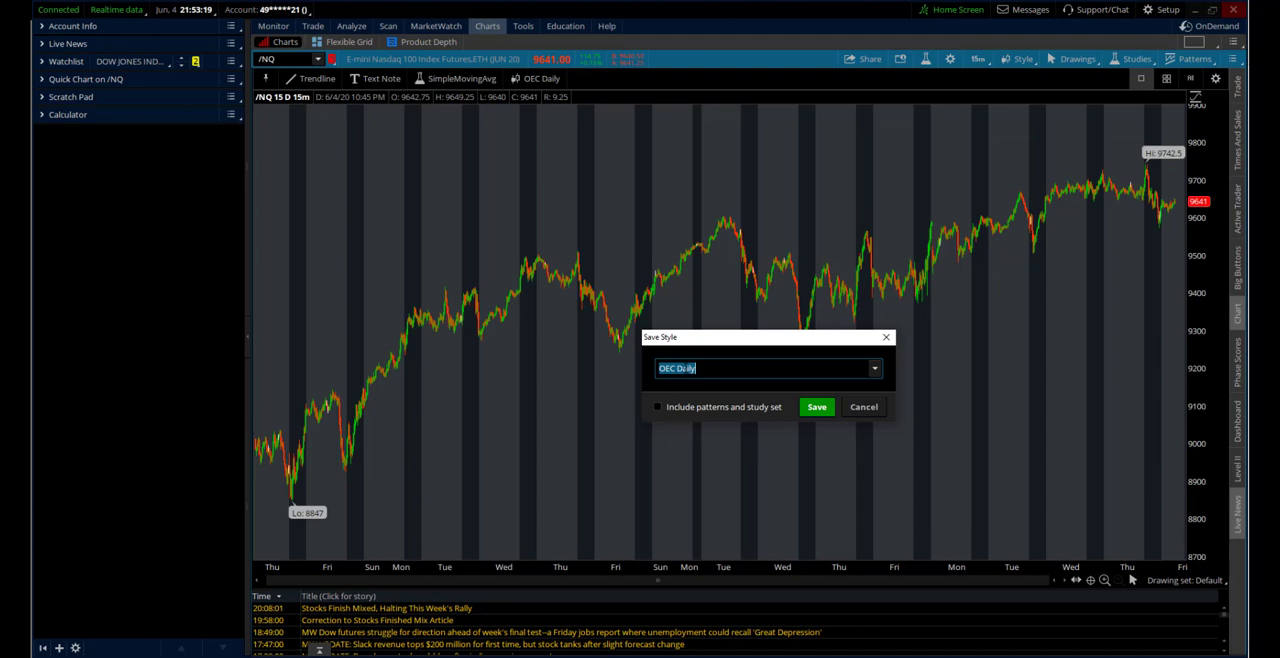
double_click(685, 369)
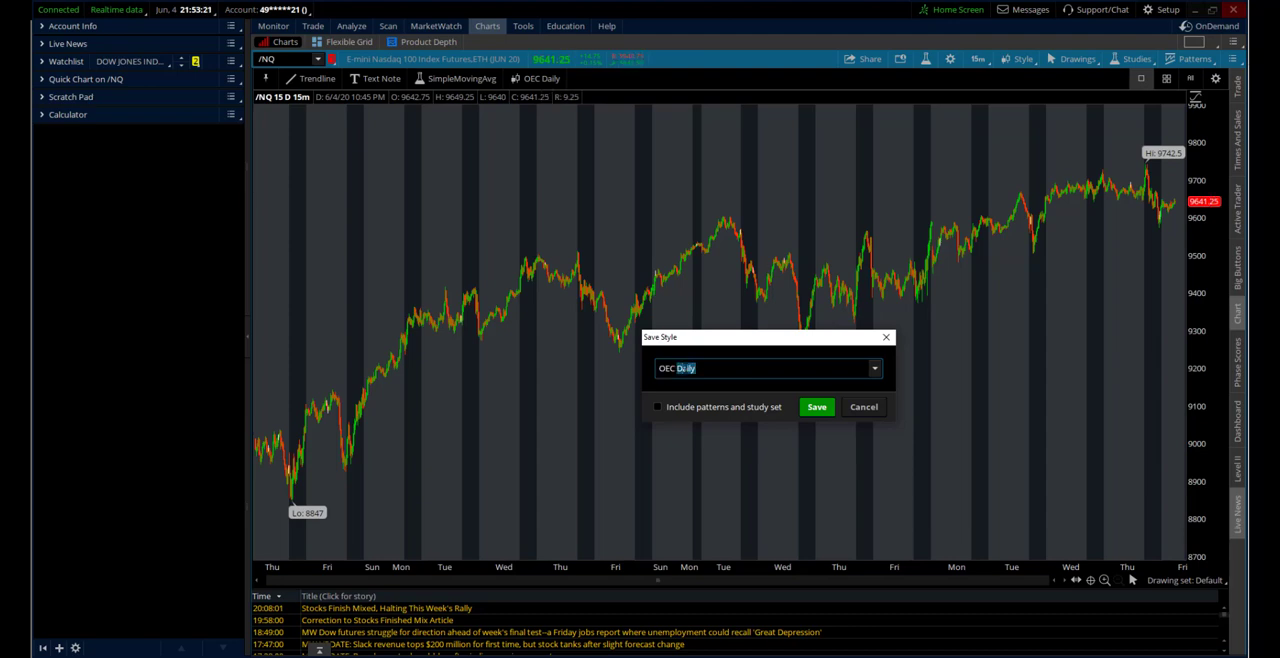
text(15 Min)
click(812, 407)
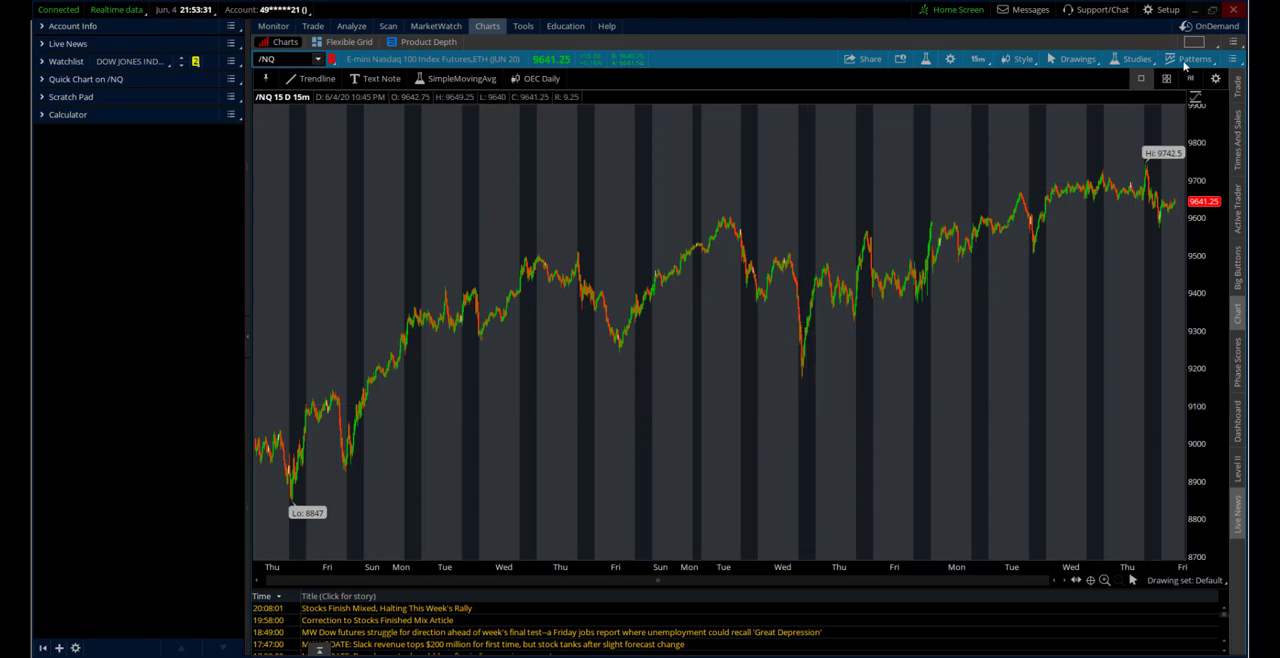
Change the SimpleMovingAvg quick-access button's action to the OEC 15 Min style, finish customizing, and test the OEC Daily and OEC 15 Min buttons
click(1216, 80)
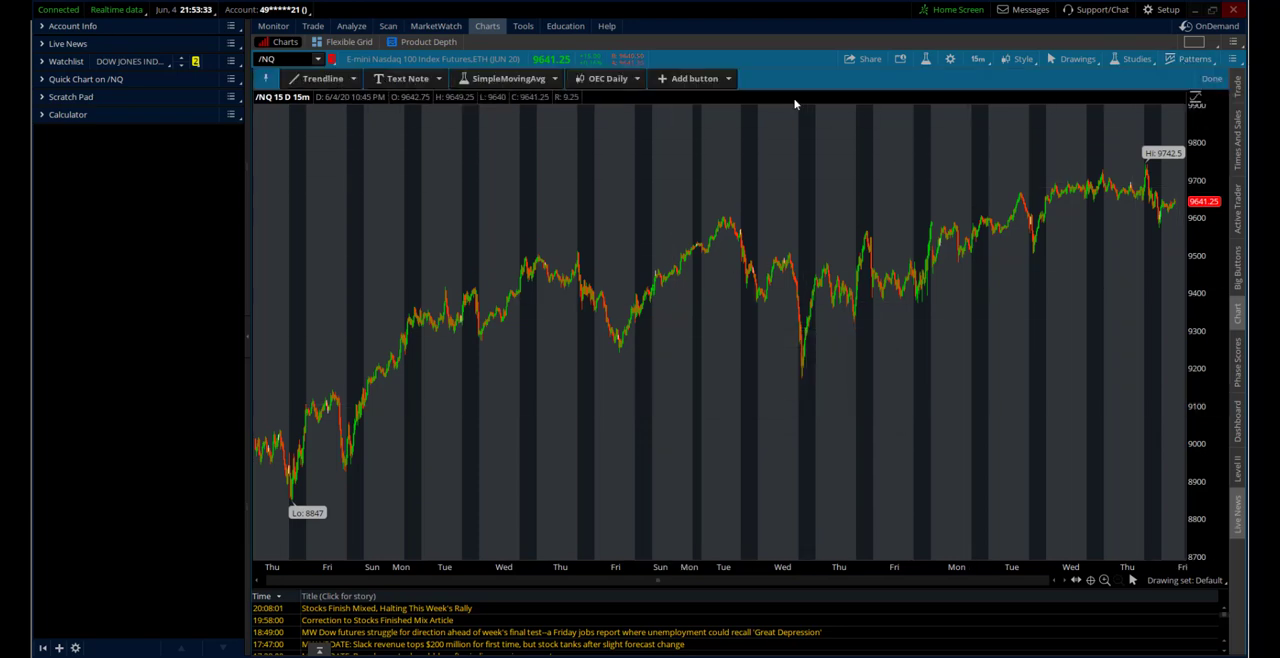
click(636, 79)
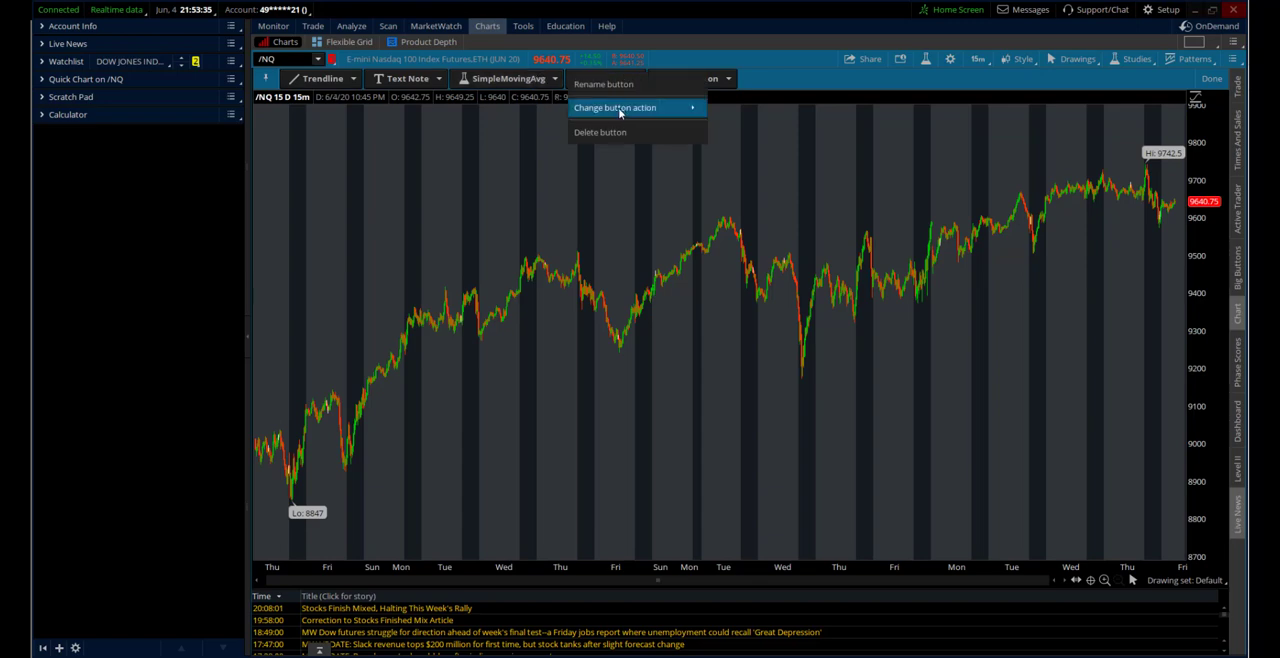
mouse_move(659, 110)
mouse_move(748, 165)
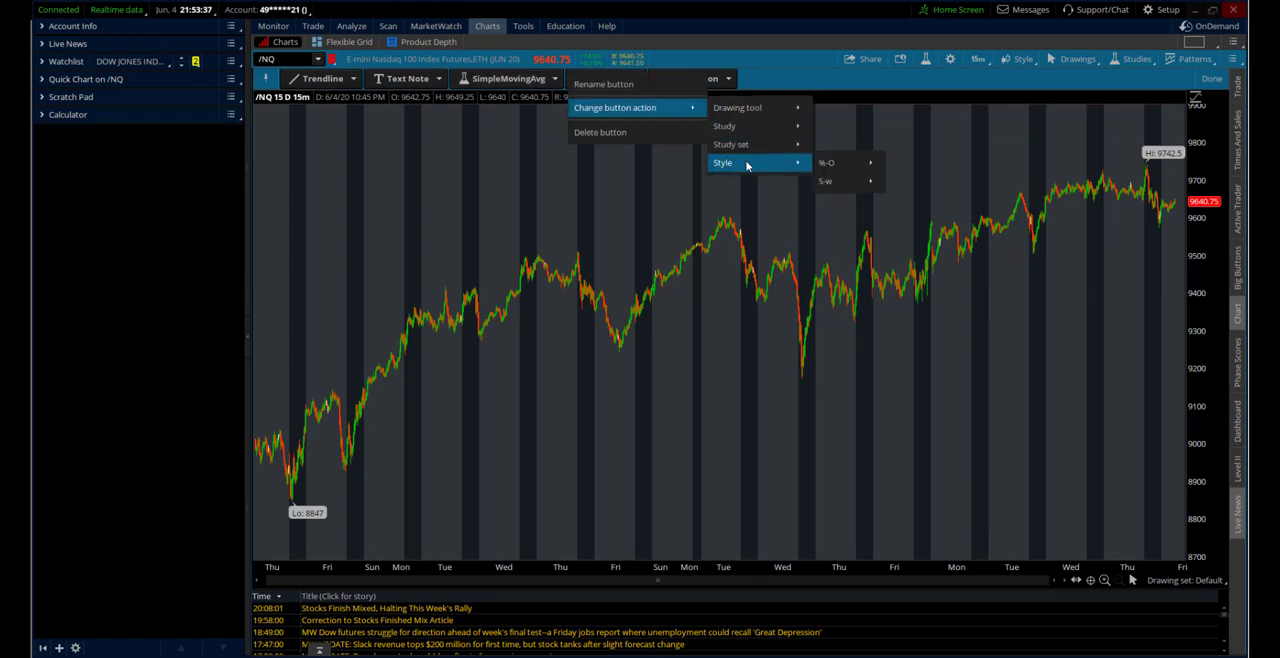
mouse_move(852, 166)
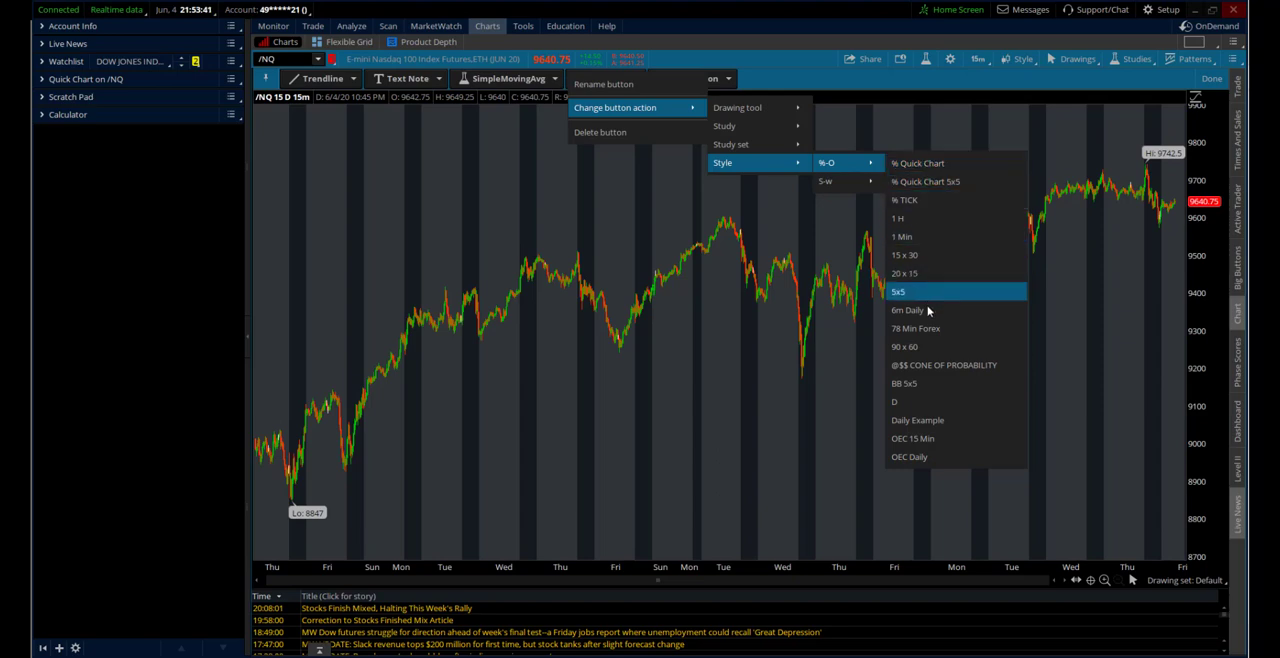
click(923, 442)
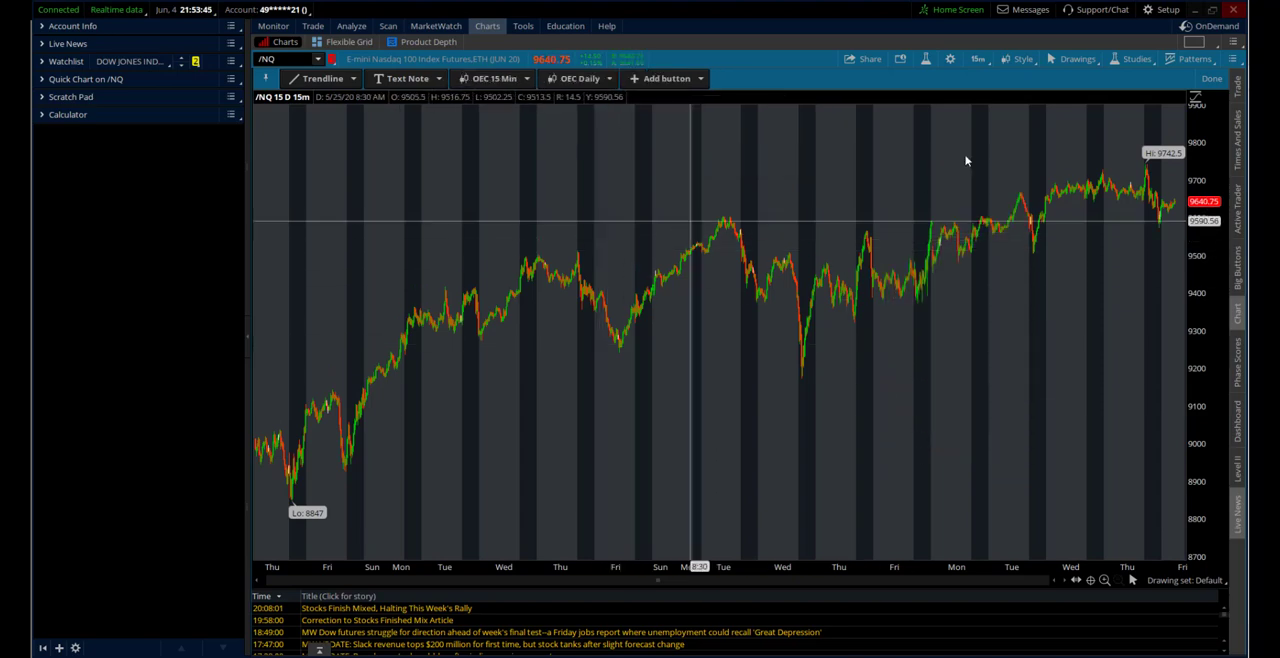
click(1211, 78)
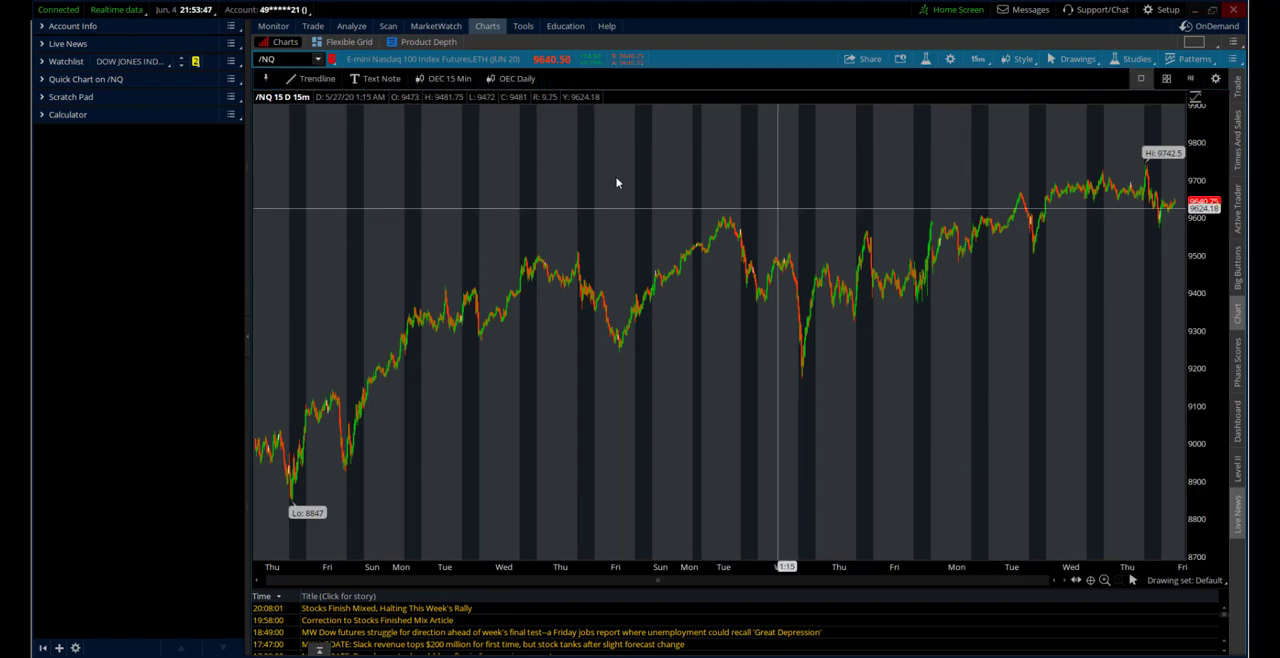
click(515, 80)
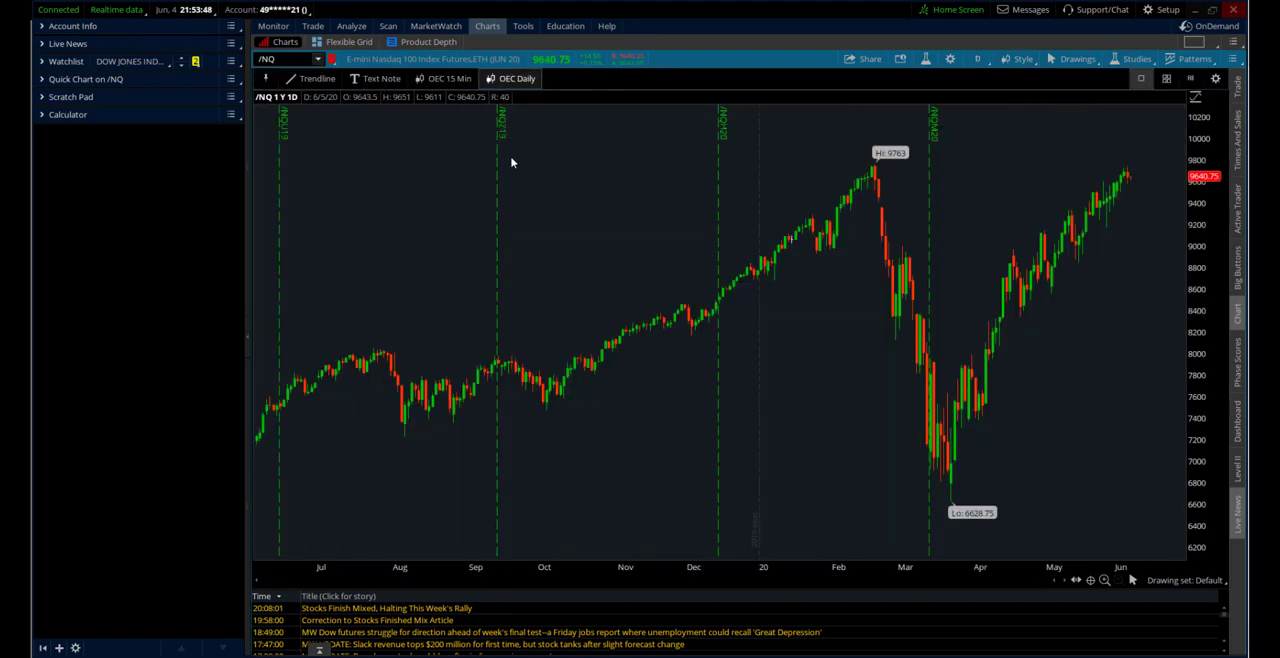
click(432, 80)
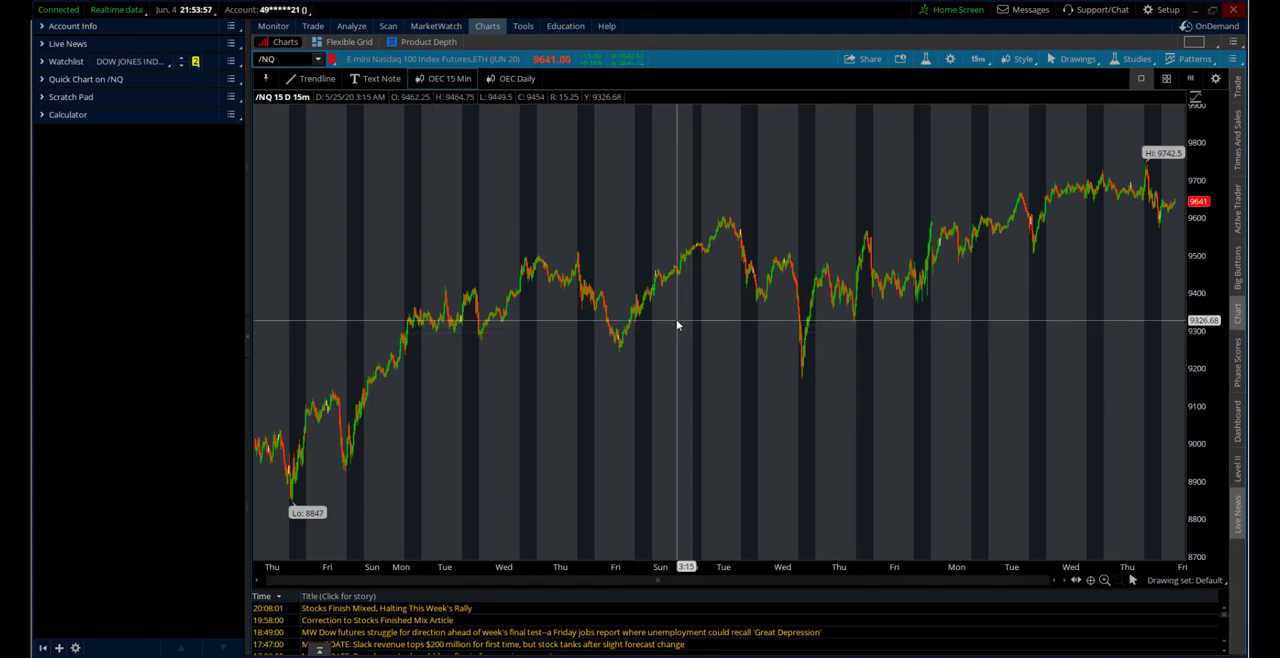
Add quick-access buttons for the Pan and Pointer drawing tools to the chart's custom tools
click(1214, 79)
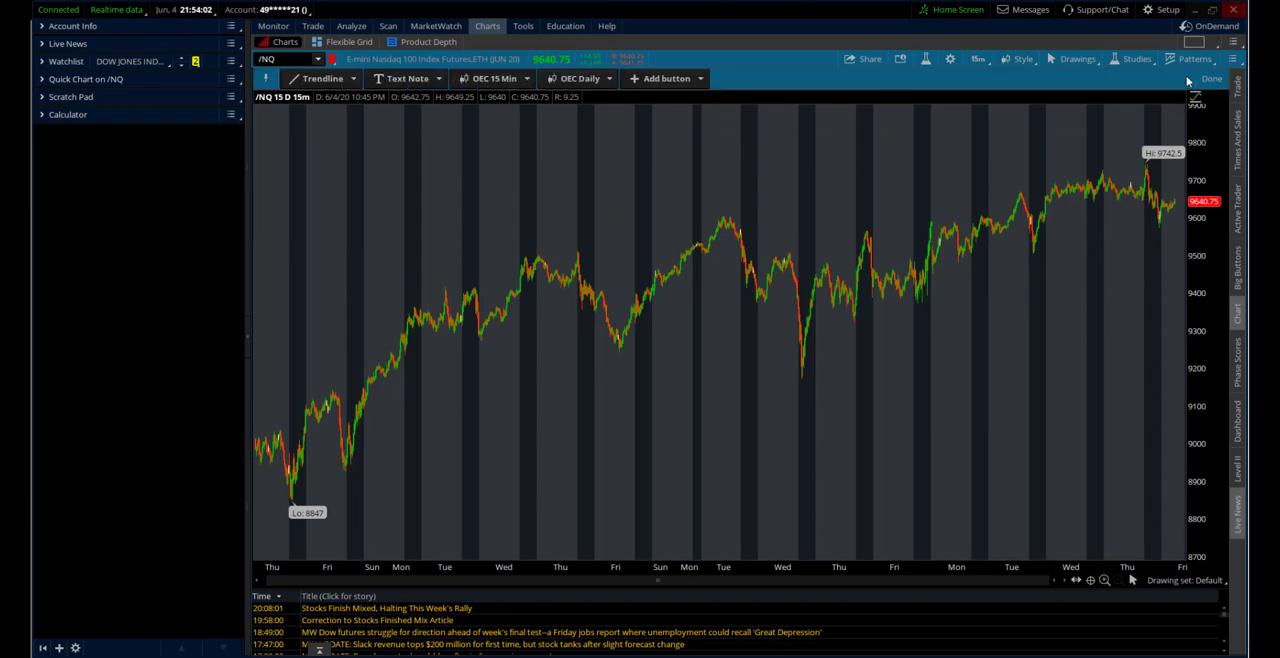
click(678, 80)
mouse_move(790, 84)
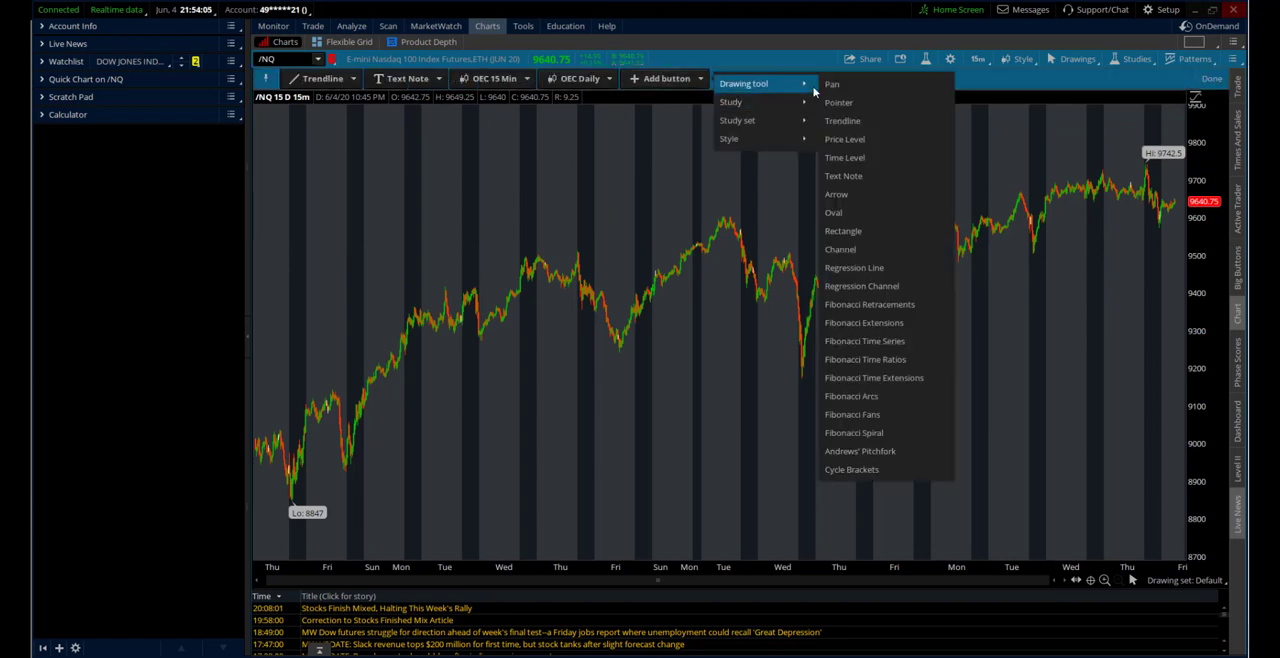
click(835, 86)
click(722, 79)
mouse_move(842, 86)
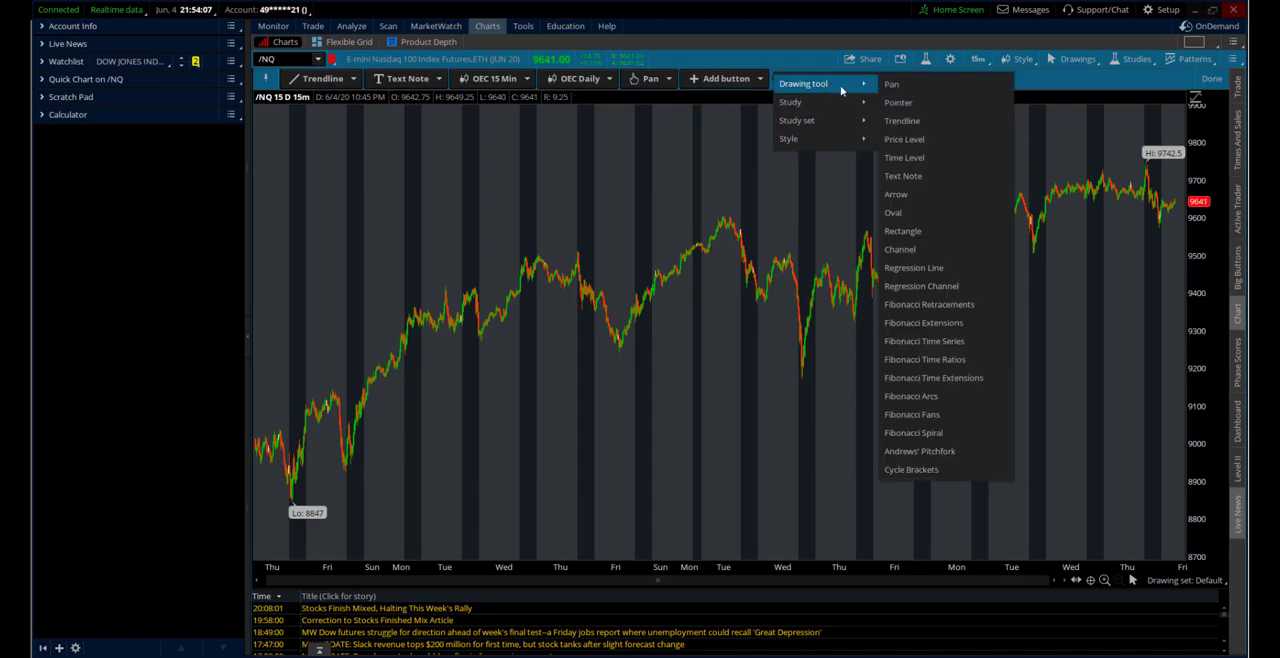
click(897, 102)
Add a quick-access button for the AdvanceBlock candlestick pattern study and finish customizing the tools
click(805, 78)
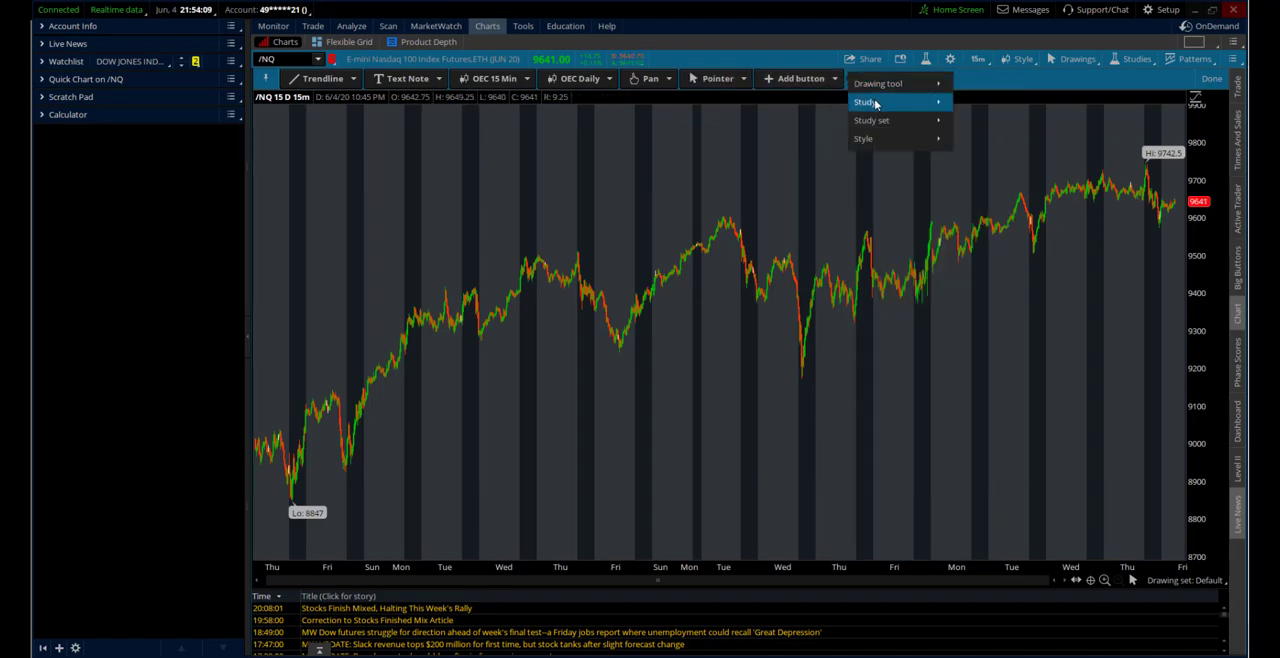
mouse_move(950, 108)
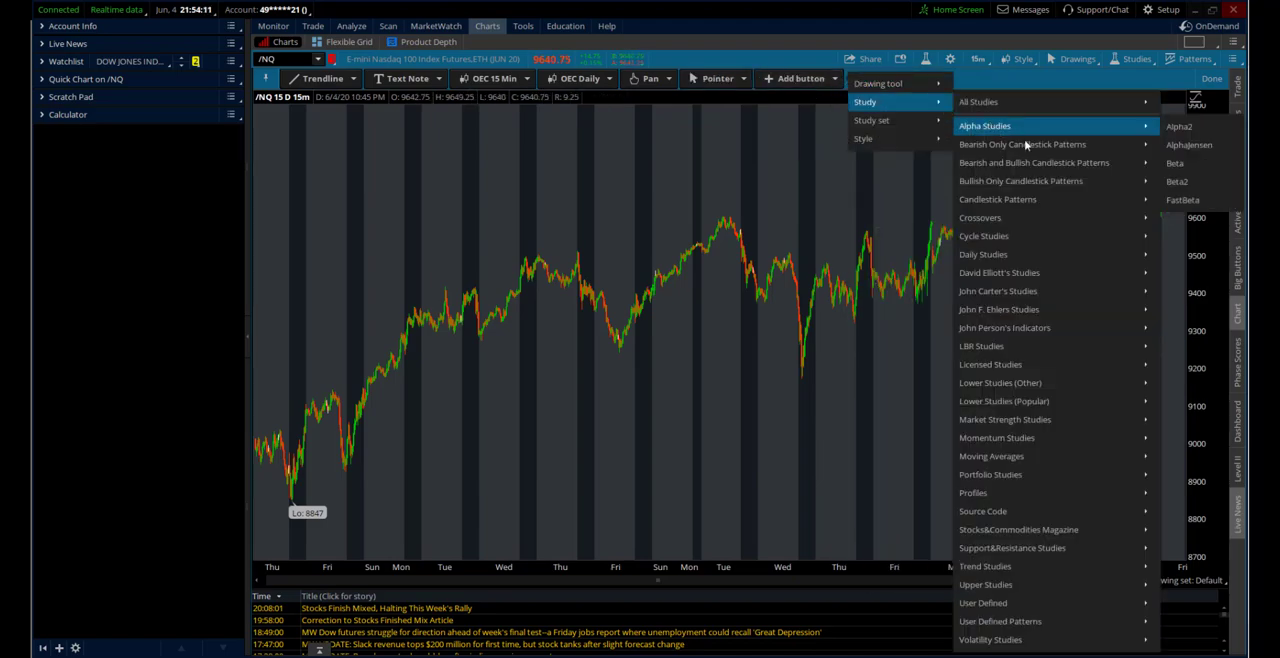
mouse_move(1023, 145)
click(846, 146)
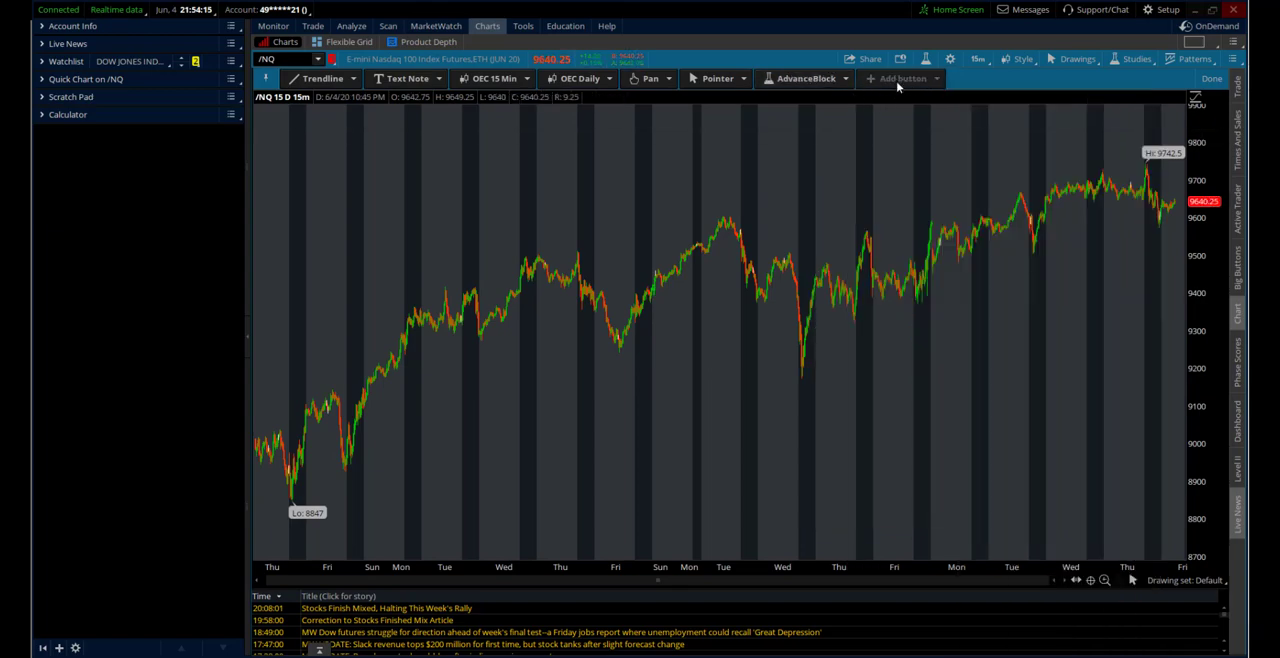
click(1211, 78)
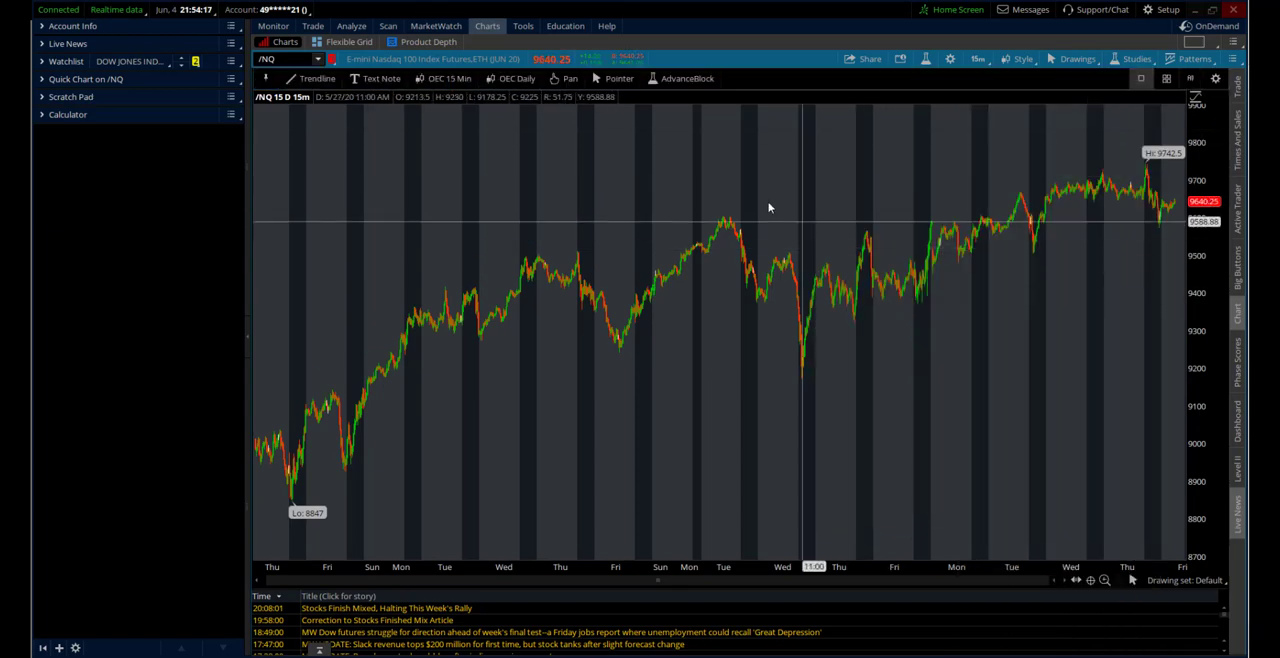